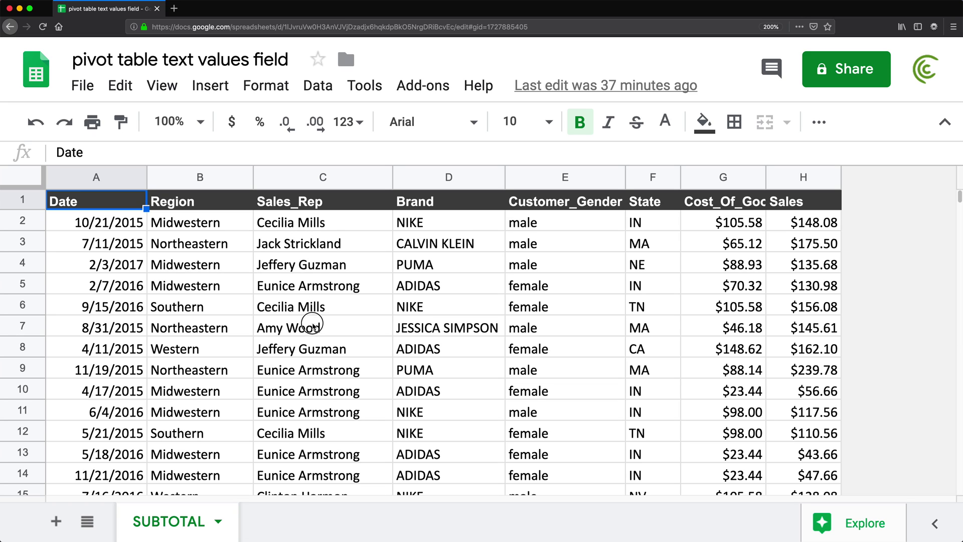
- Create a pivot table on a new sheet from the data range SUBTOTAL!A1:H2658
drag(309, 220, 316, 432)
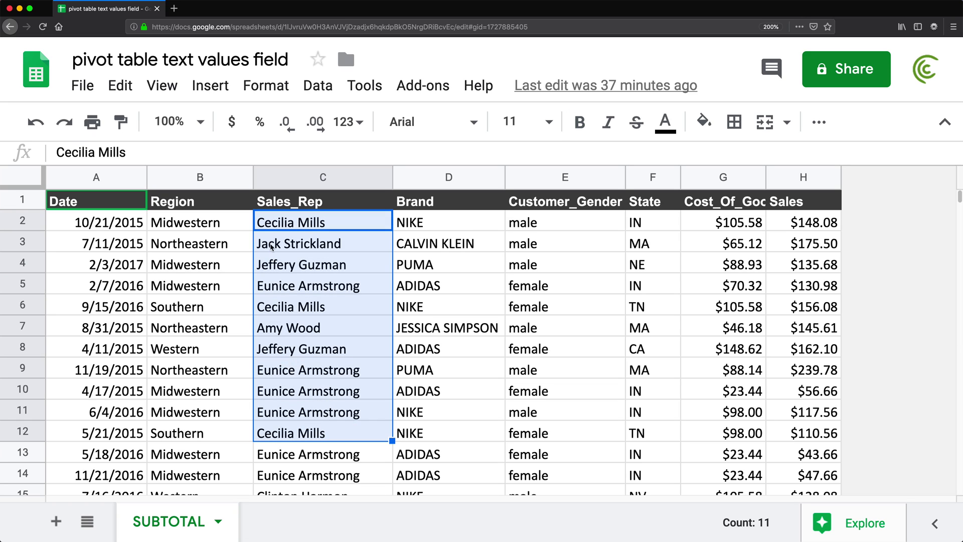
drag(186, 222, 213, 397)
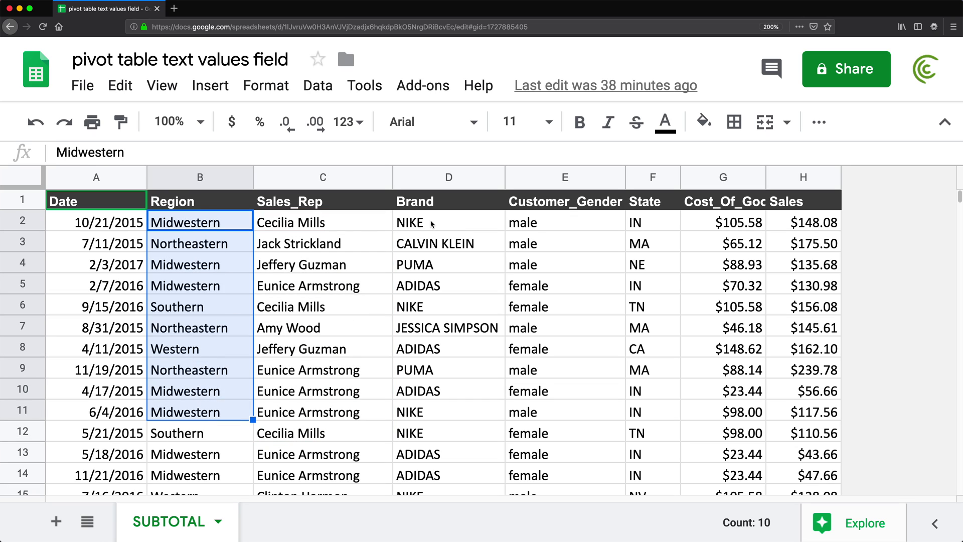
drag(431, 224, 445, 432)
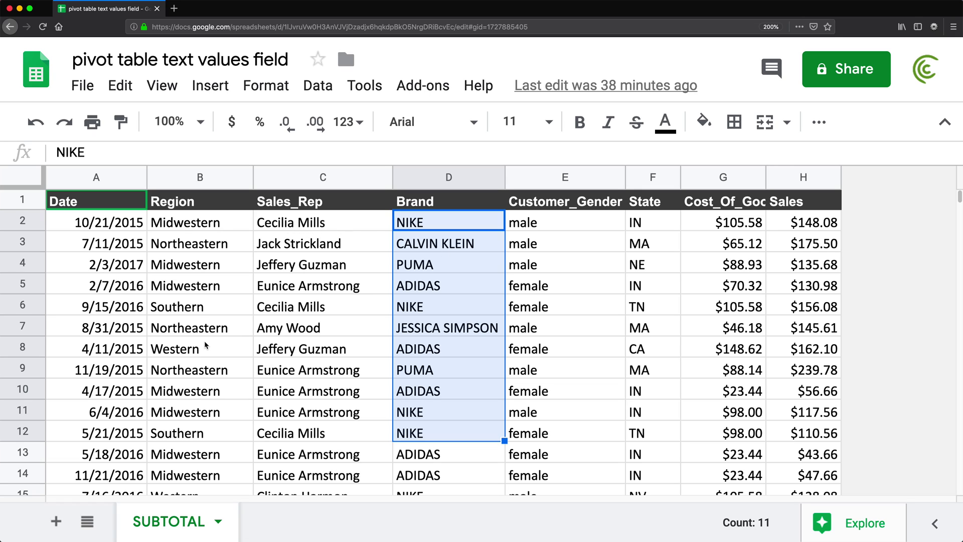
click(206, 201)
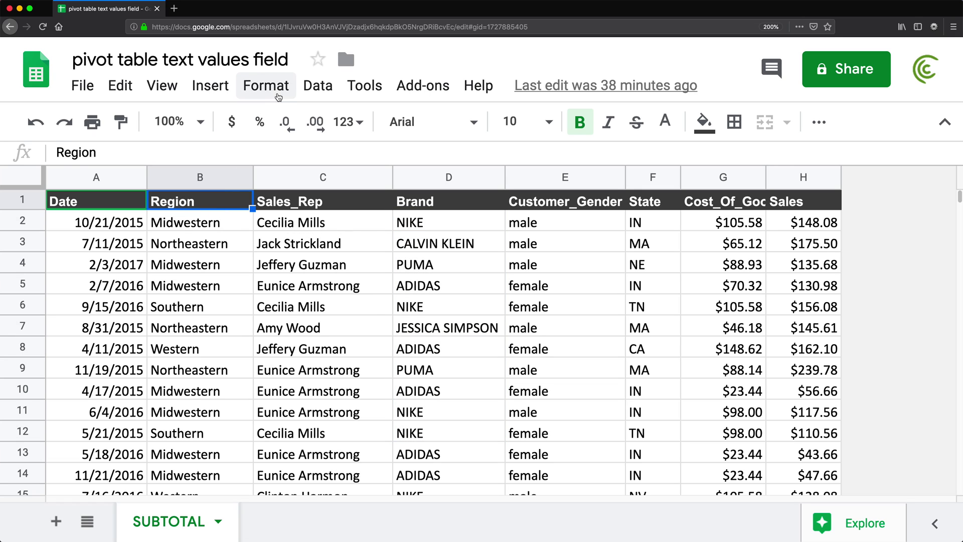
click(319, 86)
click(408, 392)
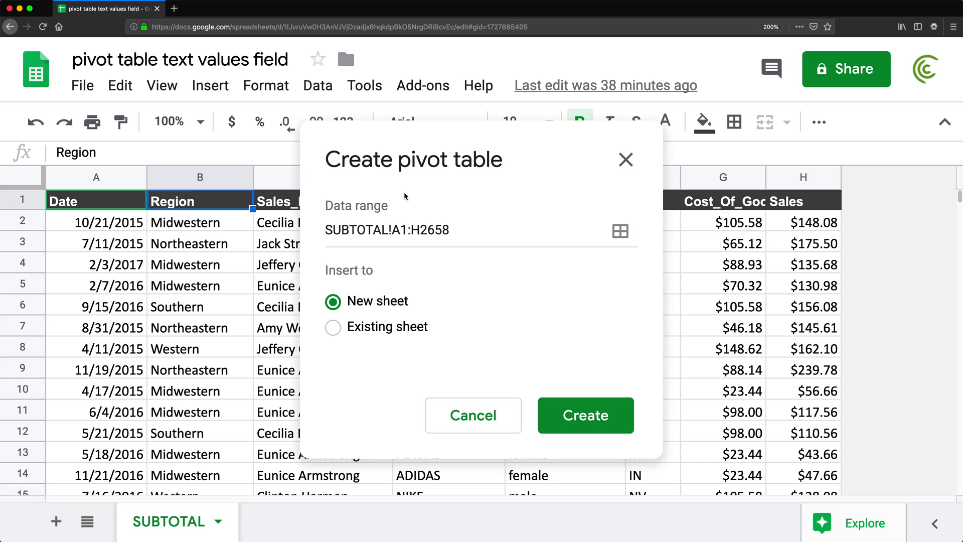
click(579, 425)
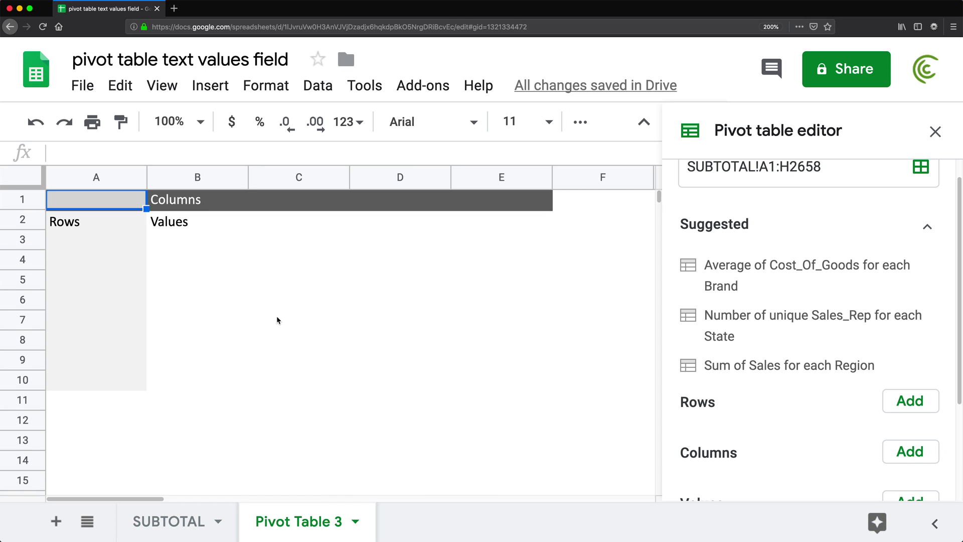
- Add Sales_Rep as the pivot table's row field and Region as its column field
click(910, 405)
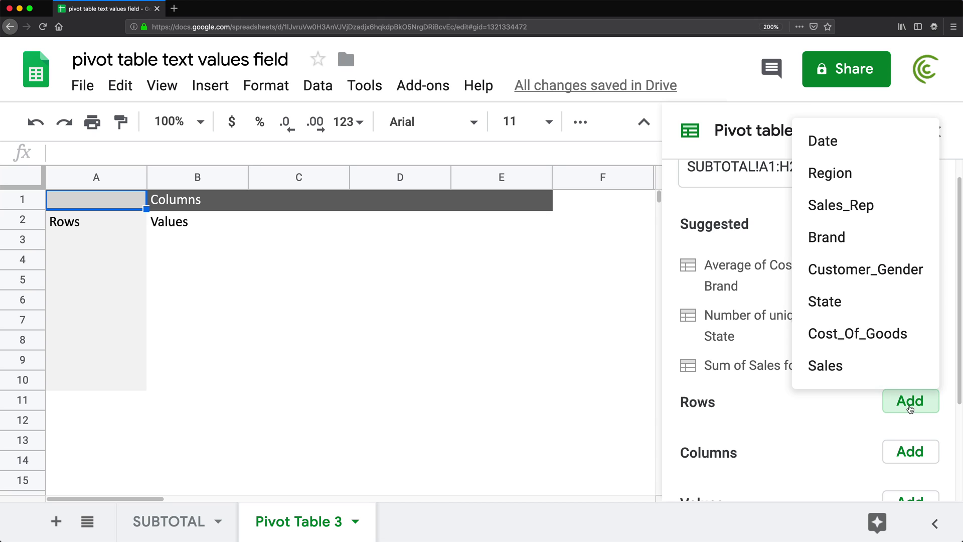
click(851, 207)
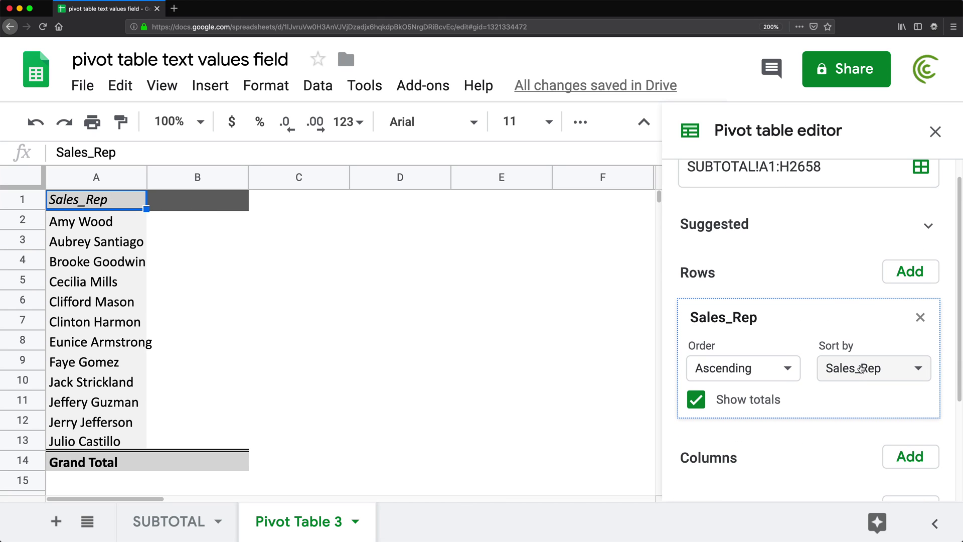
scroll(800, 466, down, 2)
click(908, 417)
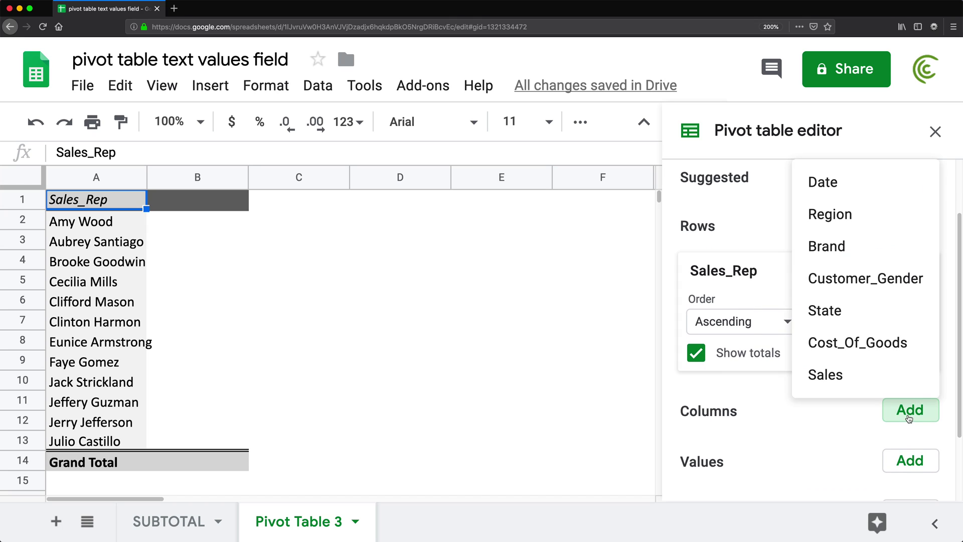
click(842, 215)
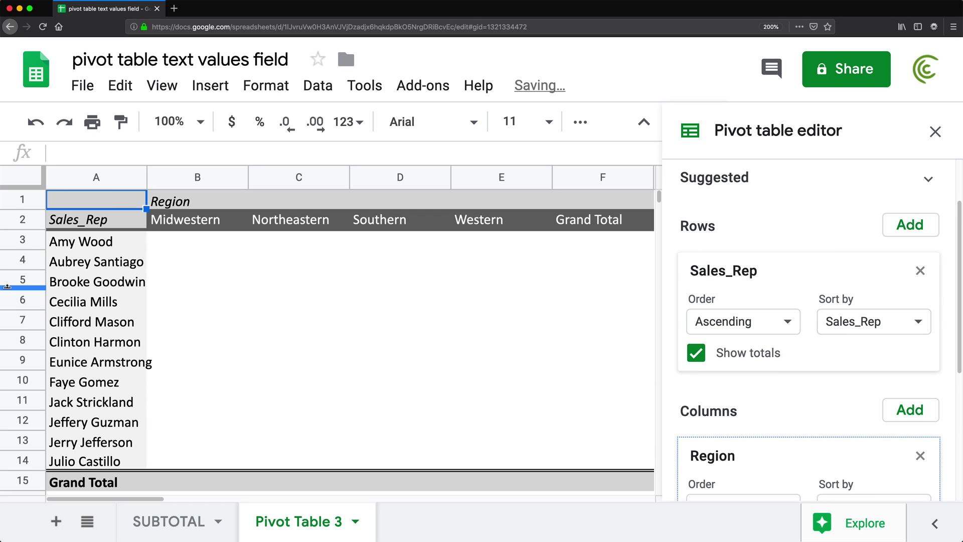
- Add the Brand field to the pivot table's values
drag(174, 241, 592, 422)
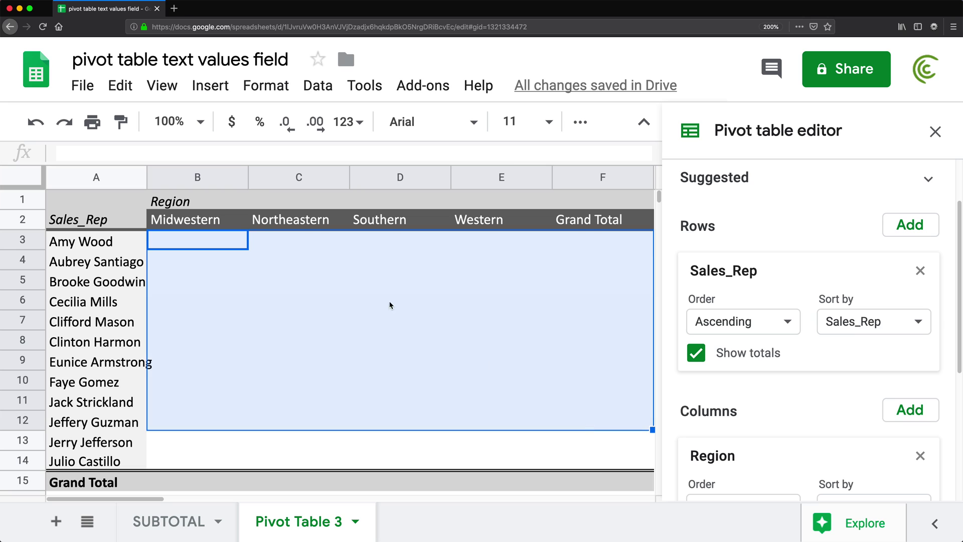
click(198, 248)
click(85, 245)
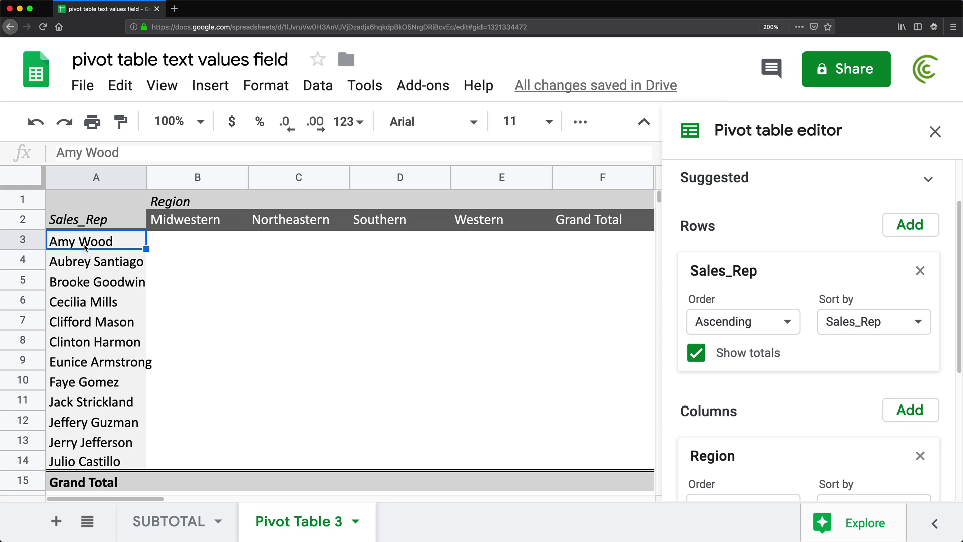
click(185, 223)
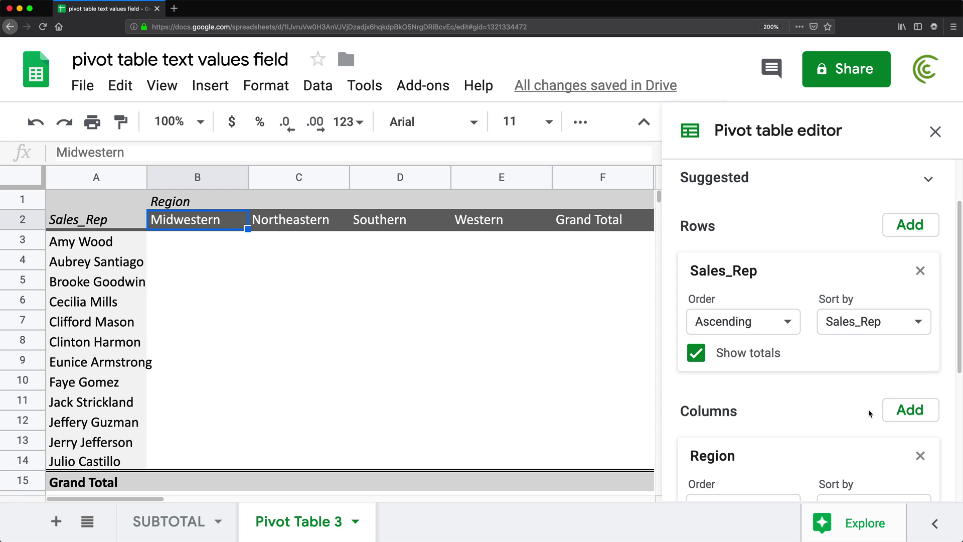
scroll(882, 401, down, 4)
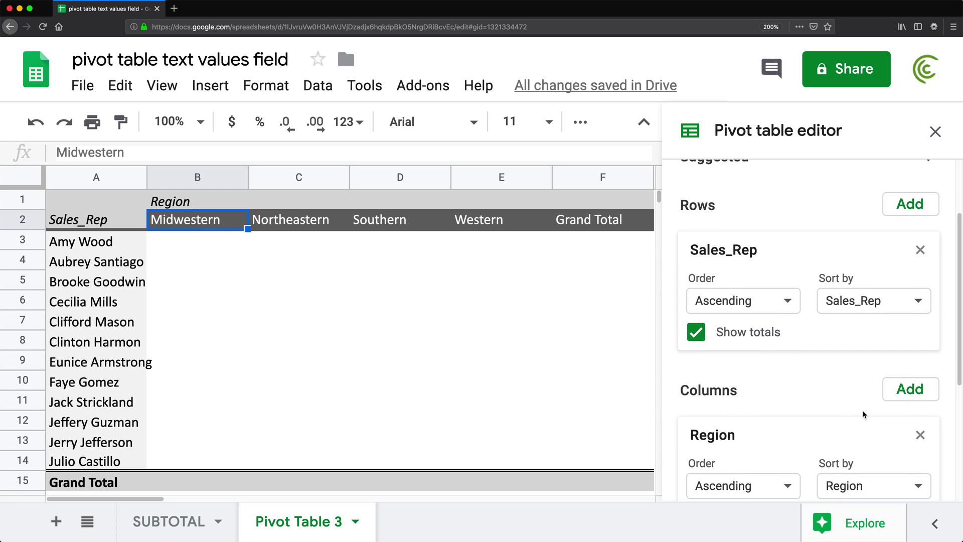
click(907, 382)
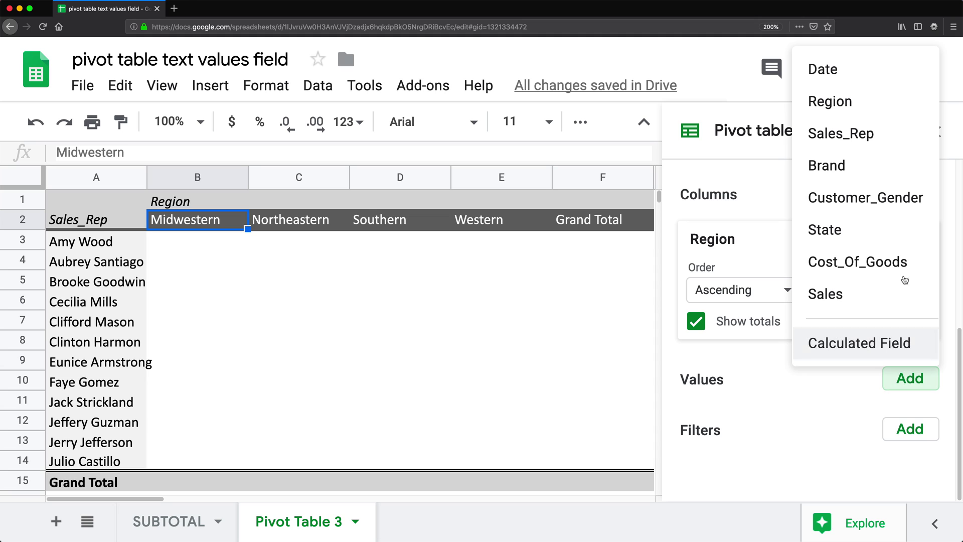
click(830, 167)
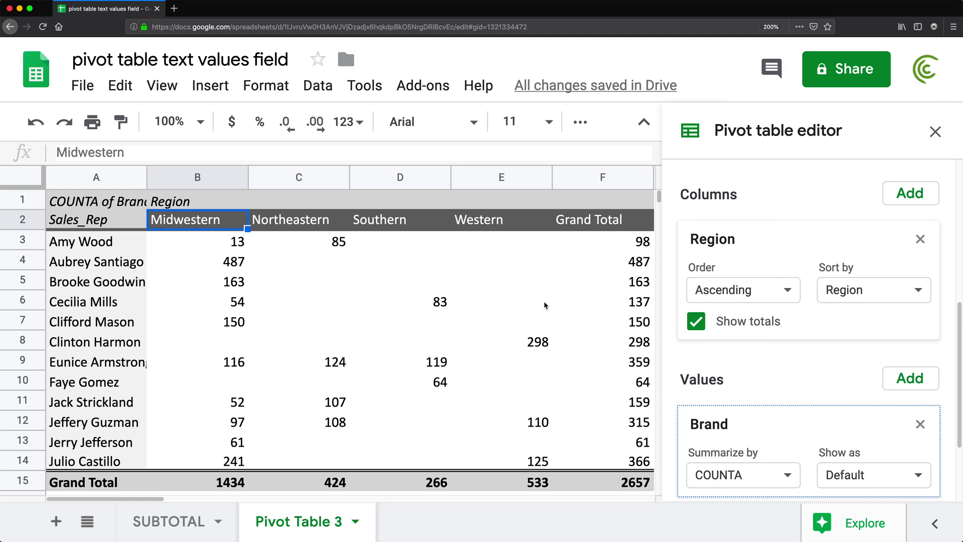
- Examine the summary functions available for the Brand value, leaving COUNTA selected
click(218, 243)
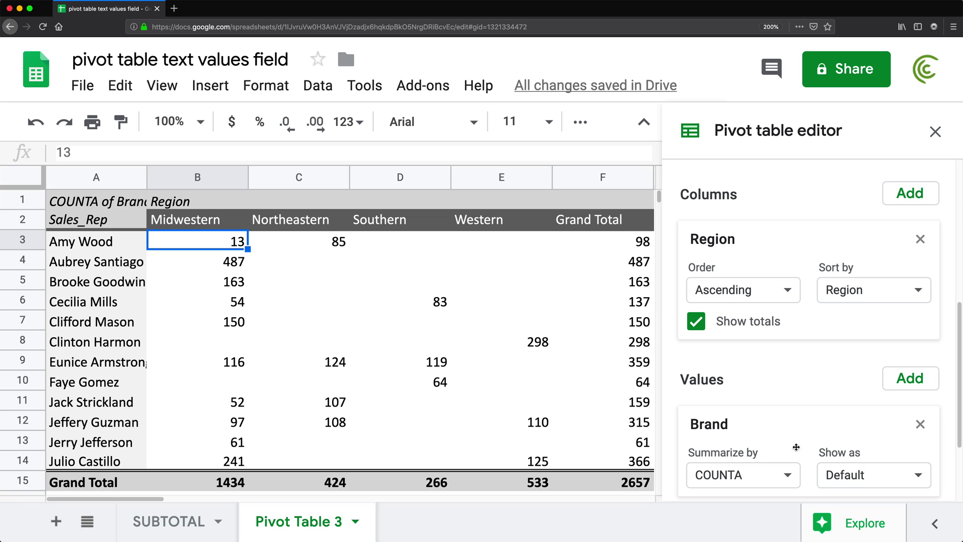
click(790, 475)
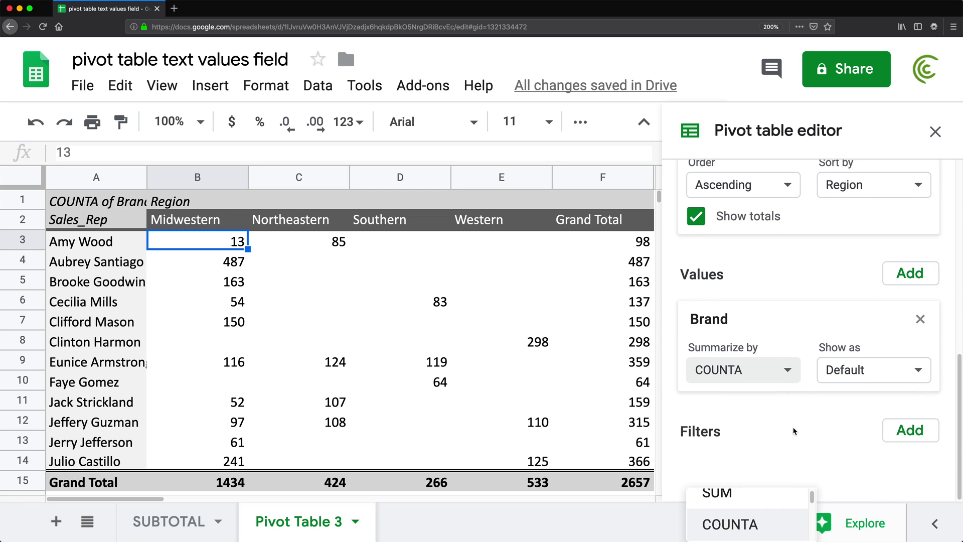
scroll(761, 419, up, 1)
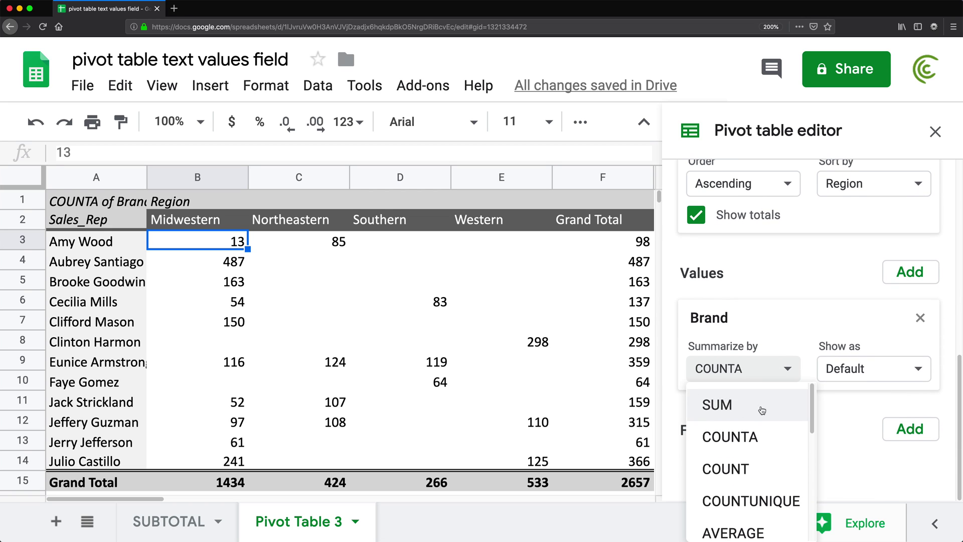
scroll(763, 408, down, 3)
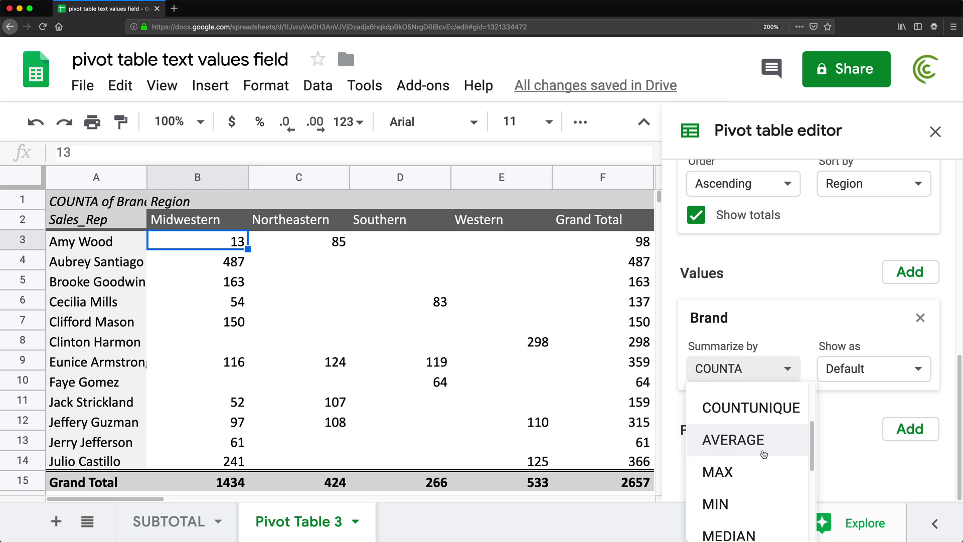
scroll(763, 451, down, 5)
scroll(764, 455, down, 1)
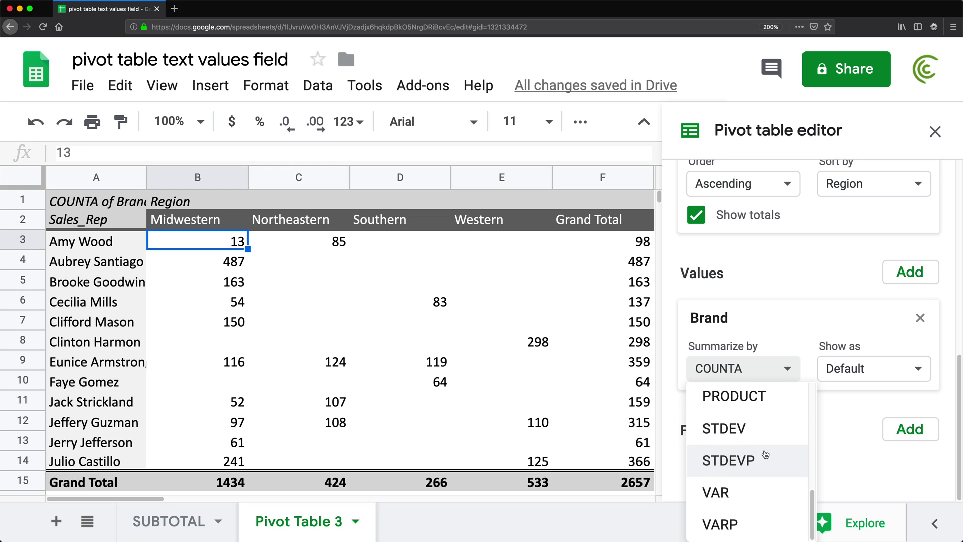
scroll(764, 457, up, 8)
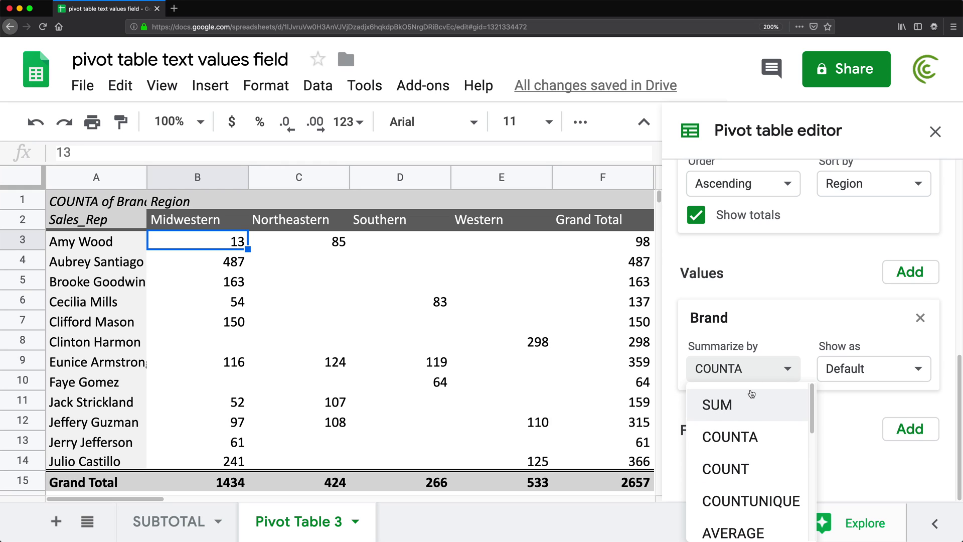
click(776, 287)
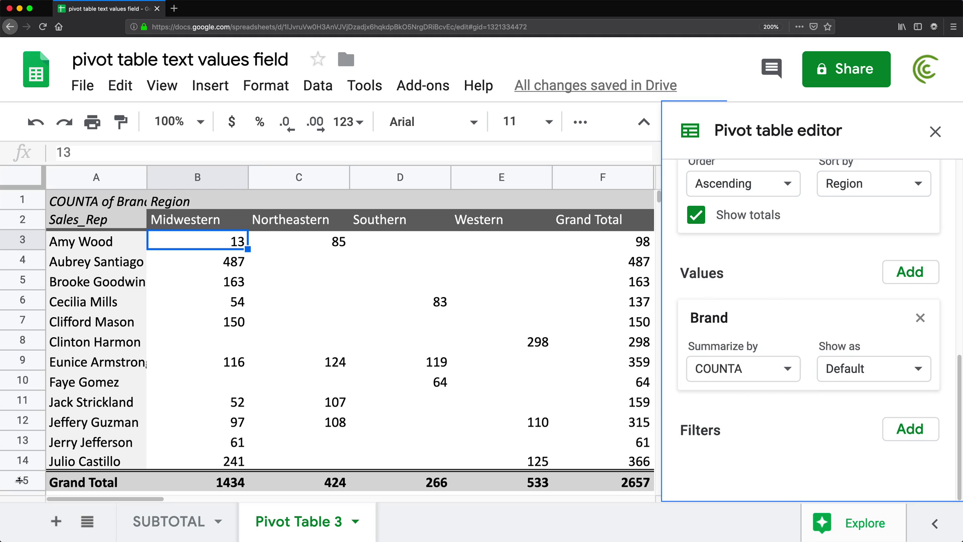
- Move the Brand field from the pivot table's values to its rows under Sales_Rep, and widen column B to fit the brand names
click(164, 524)
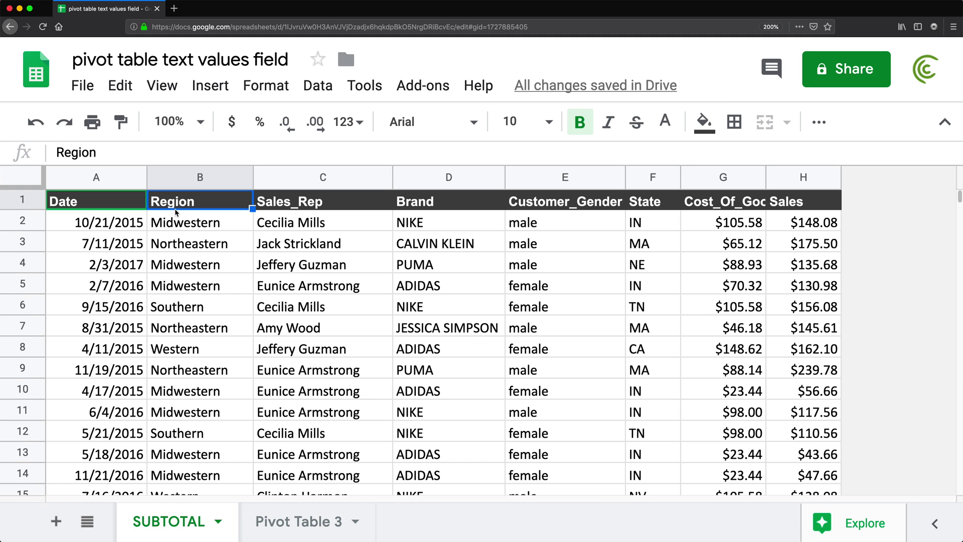
drag(426, 244, 451, 433)
click(301, 522)
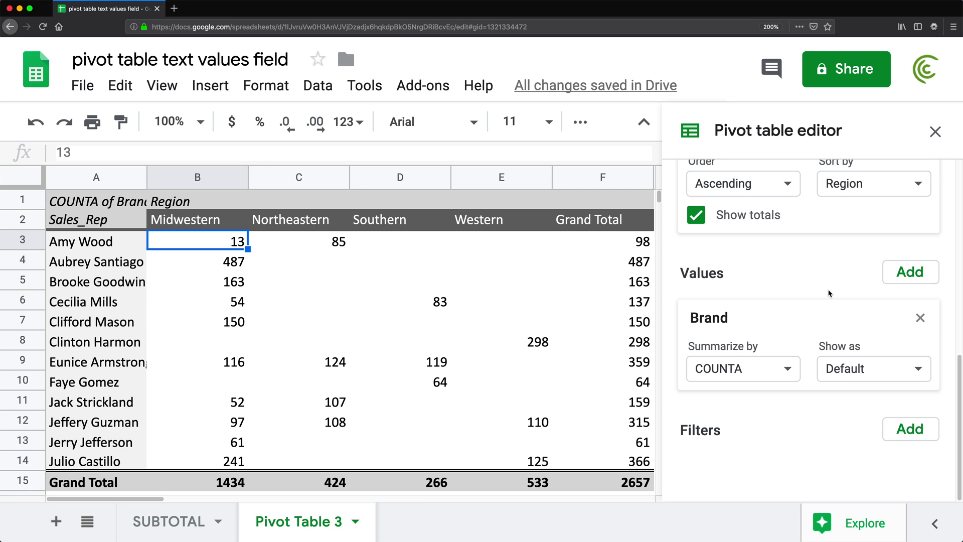
scroll(767, 341, up, 2)
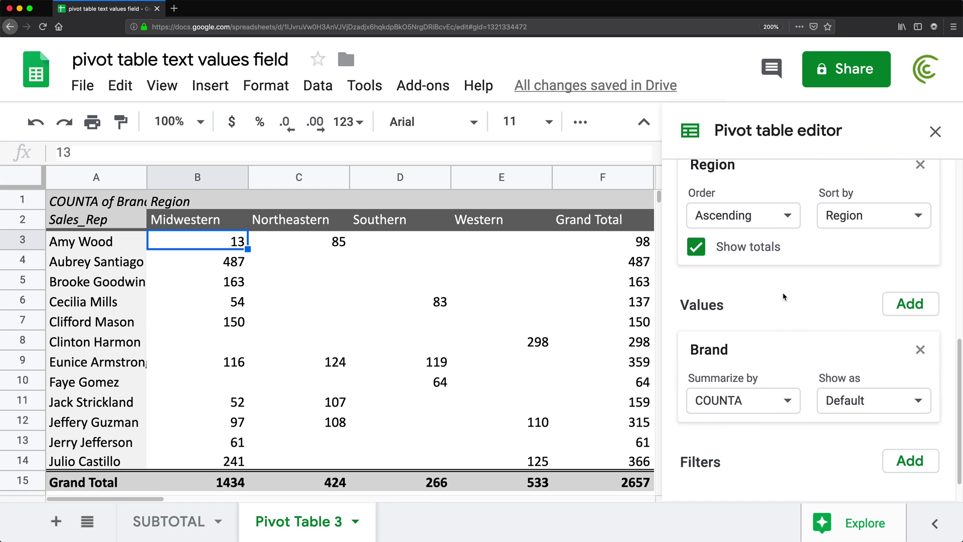
scroll(746, 374, up, 3)
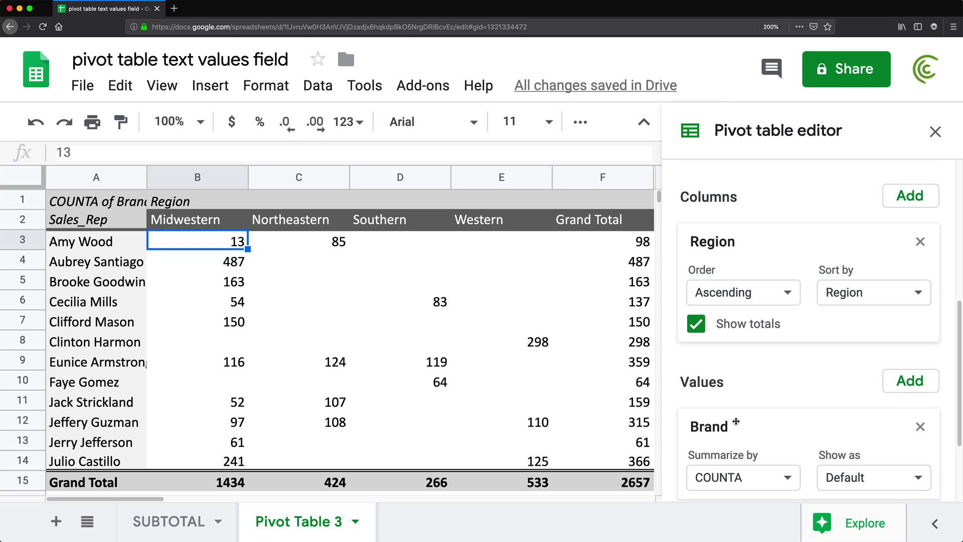
drag(728, 434, 791, 226)
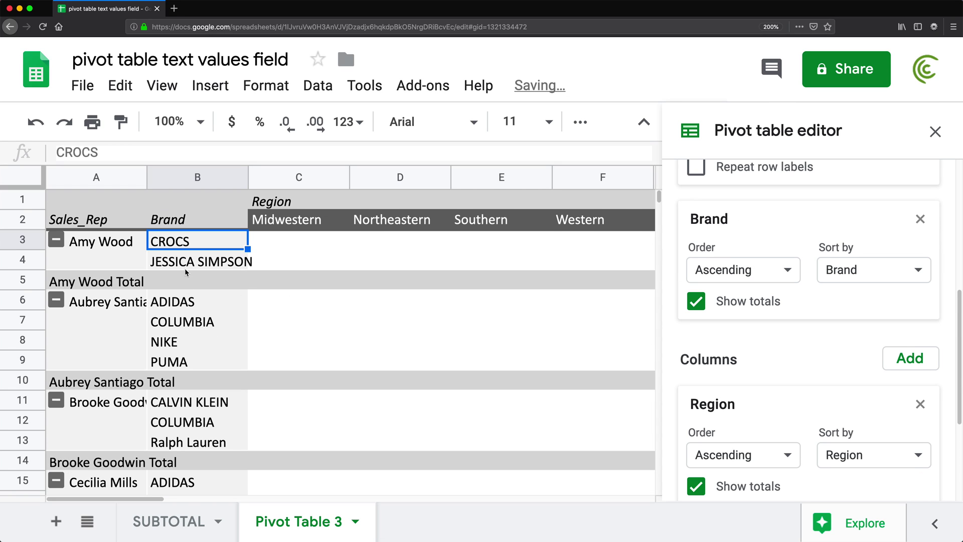
drag(249, 173, 281, 173)
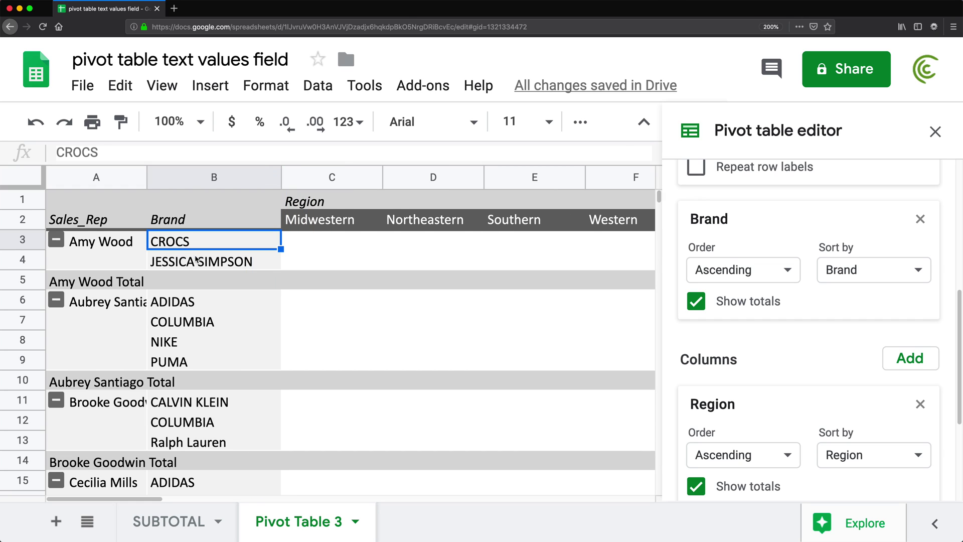
- Add Brand to the pivot table's values again, alongside its use as a row field
drag(196, 259, 195, 239)
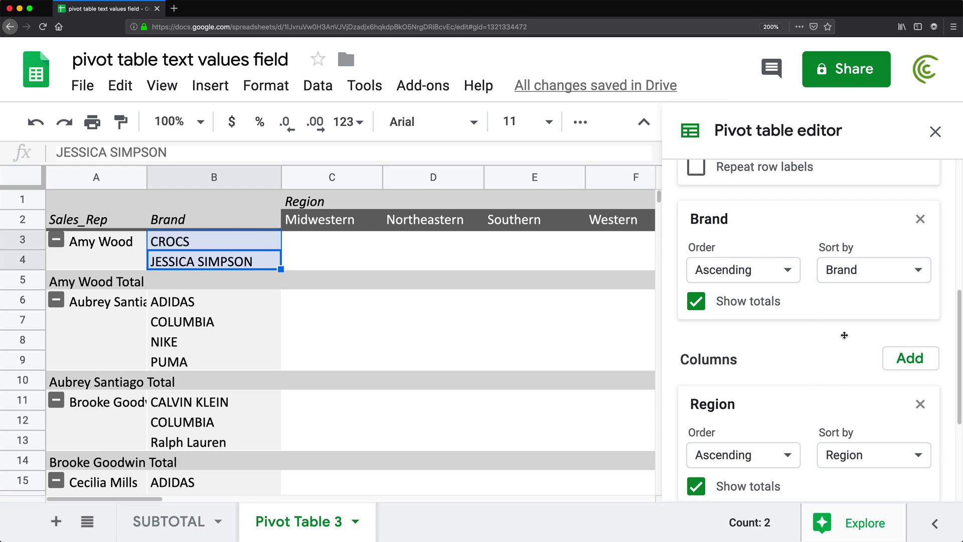
scroll(861, 379, down, 2)
scroll(861, 382, down, 2)
click(910, 379)
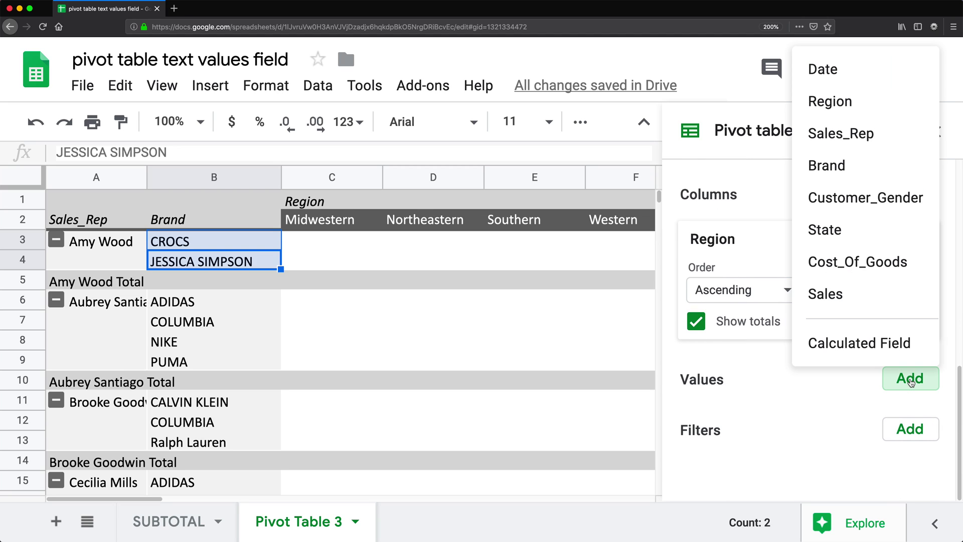
click(846, 166)
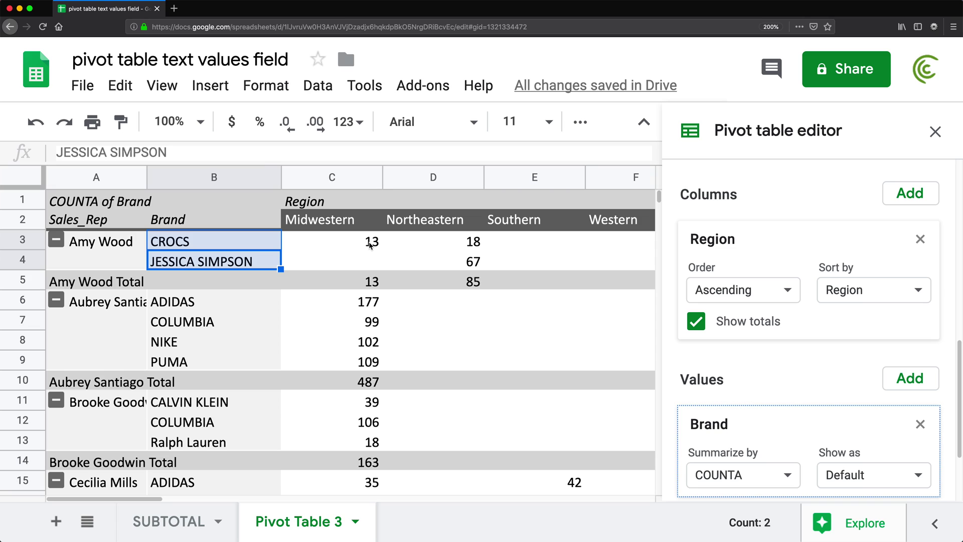
- Inspect the first sales rep's brand counts in the Midwestern and Northeastern regions
click(375, 246)
click(443, 246)
click(441, 261)
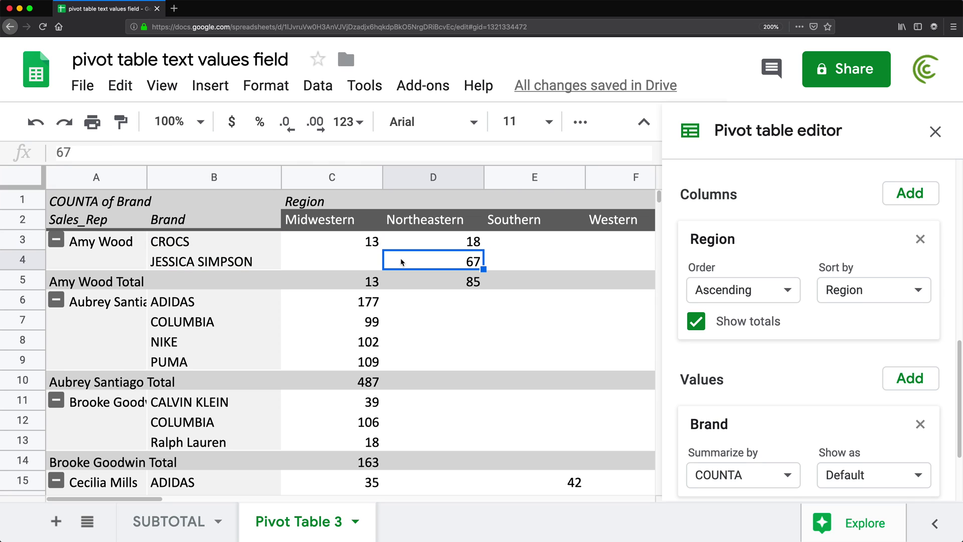
click(112, 247)
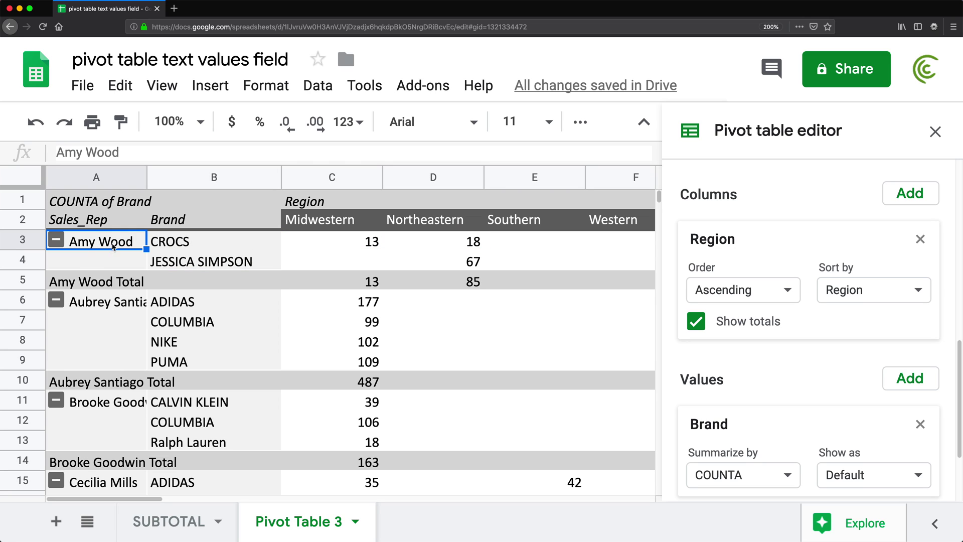
click(182, 241)
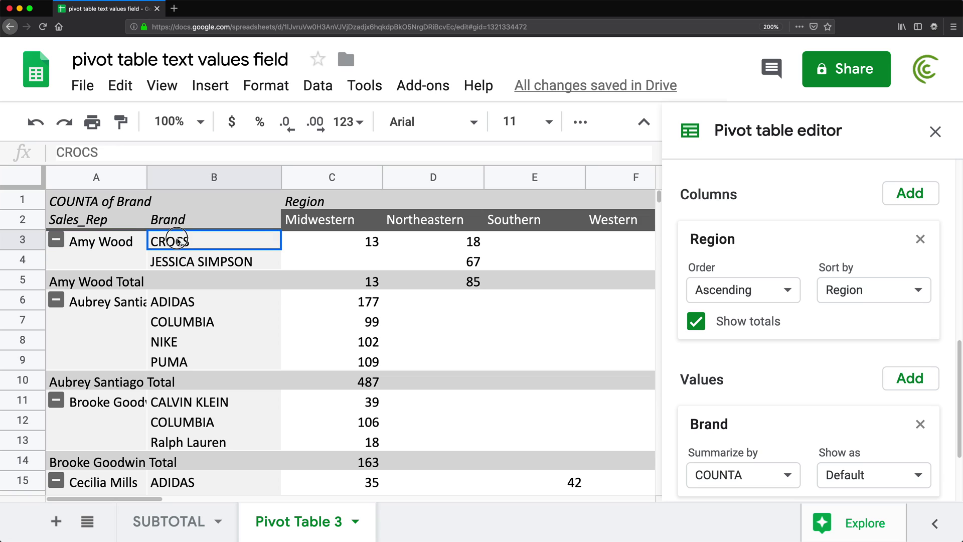
- Review the brand counts by sales rep and region throughout the pivot table, down to the Grand Total row
click(361, 245)
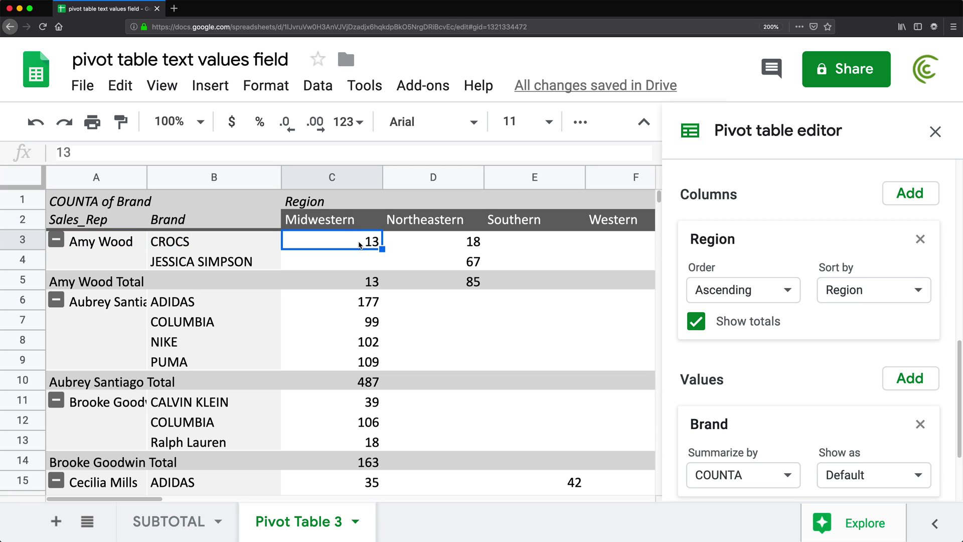
click(463, 245)
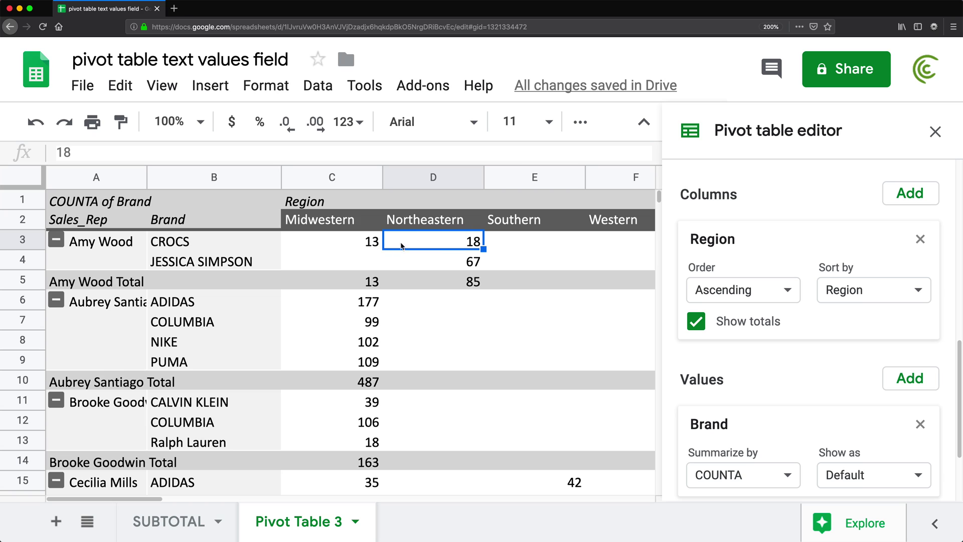
click(467, 266)
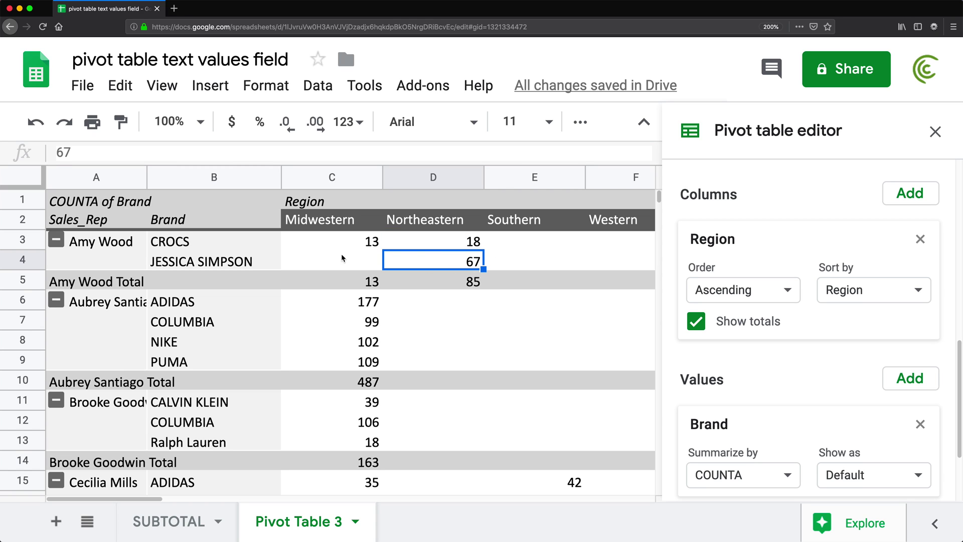
scroll(447, 323, down, 10)
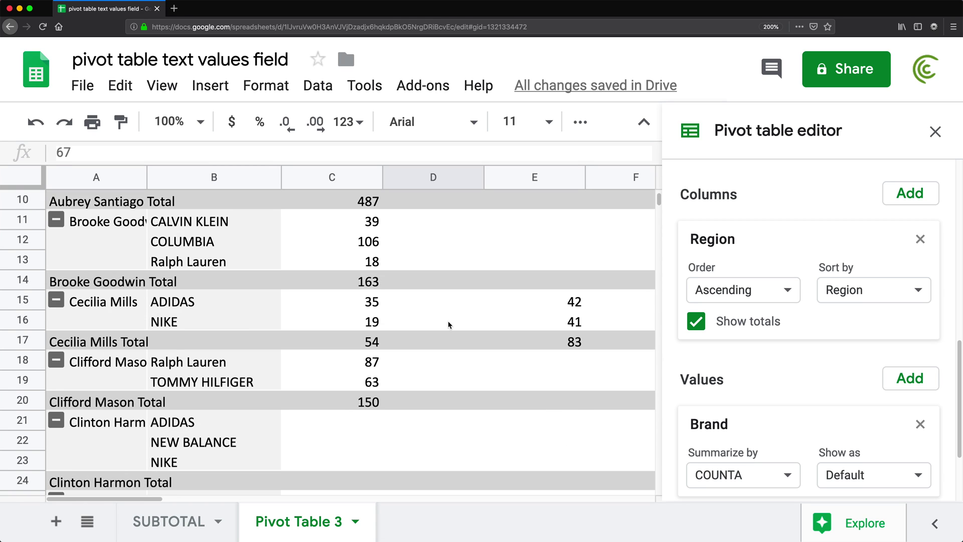
scroll(448, 325, down, 12)
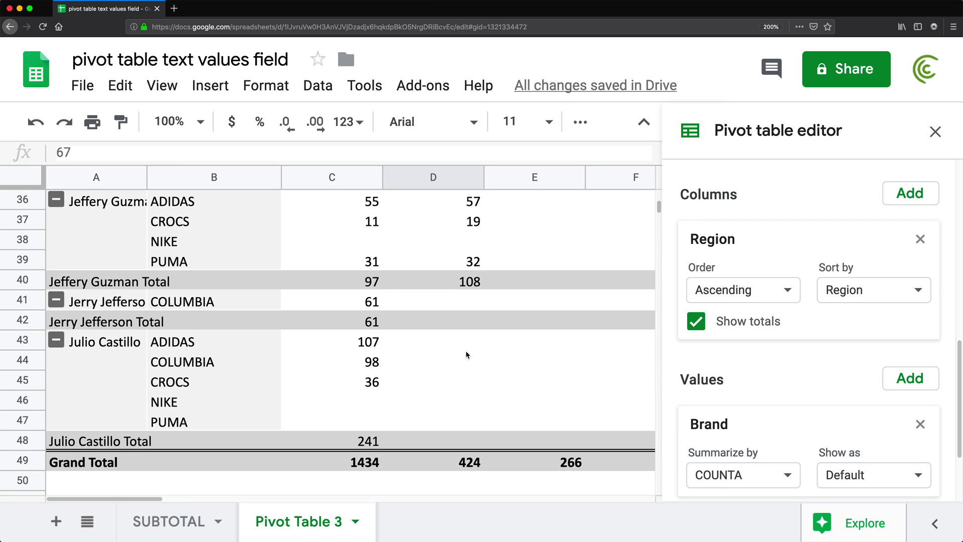
scroll(465, 355, up, 20)
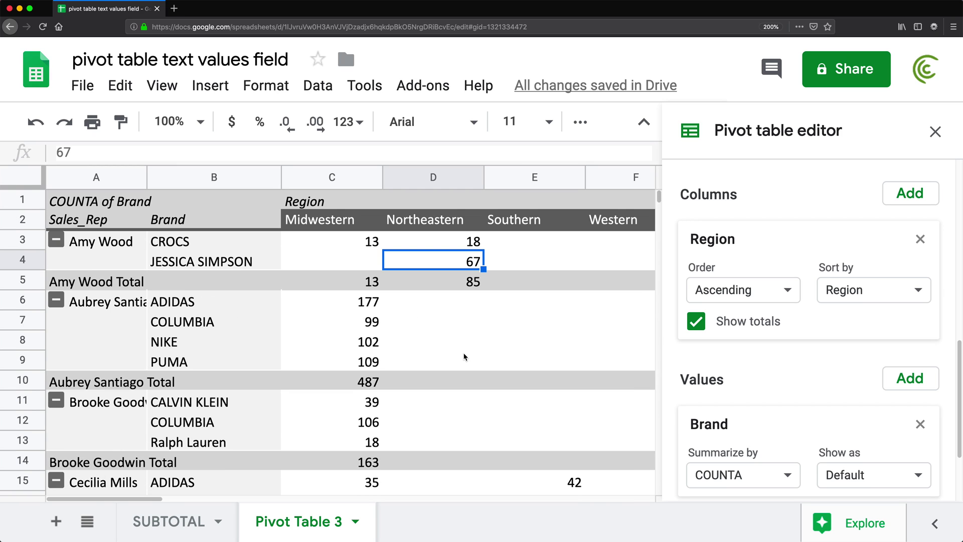
click(329, 240)
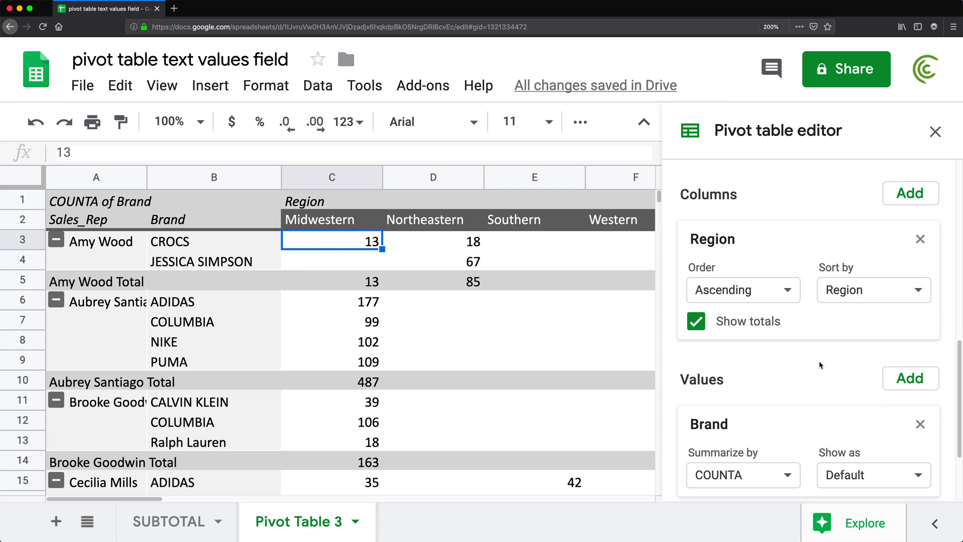
- Remove the Brand field from both the rows and the values of the pivot table
scroll(812, 361, down, 2)
scroll(772, 299, up, 10)
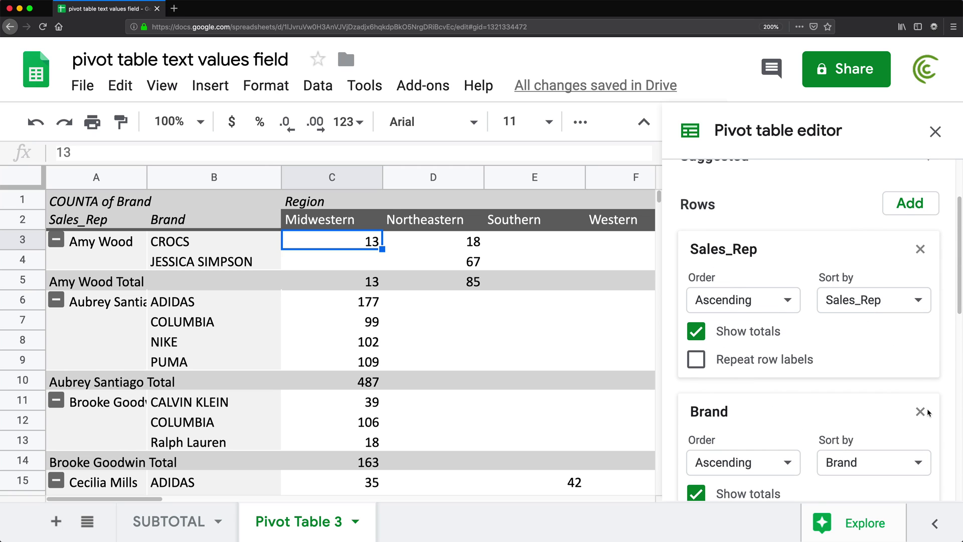
click(920, 411)
scroll(890, 391, down, 5)
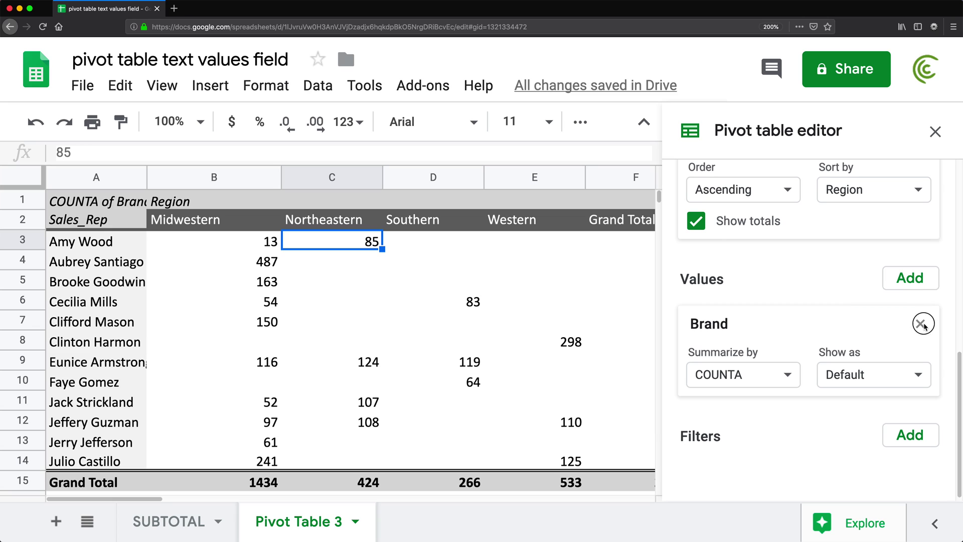
click(922, 322)
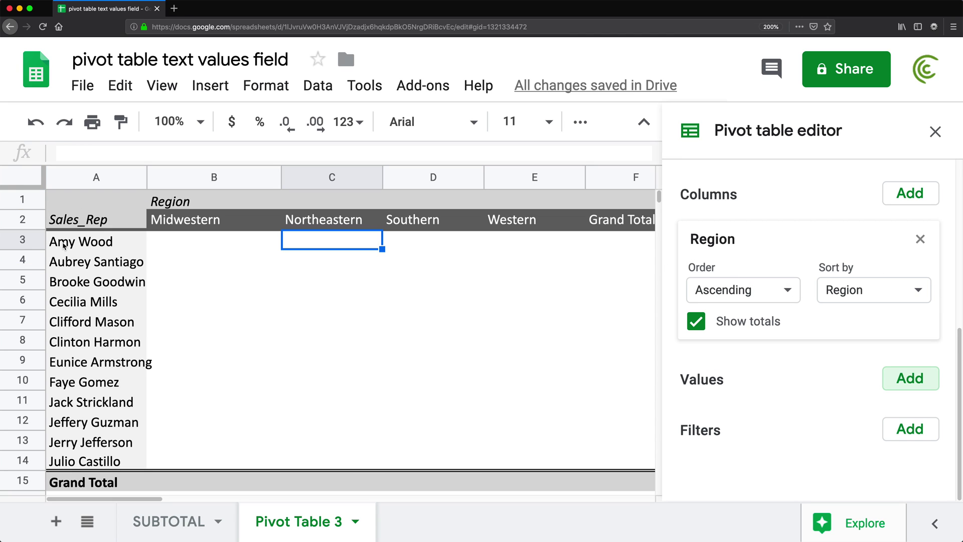
- Review the remaining pivot layout, with Sales_Rep as rows and Region as columns
scroll(772, 276, up, 1)
scroll(772, 276, up, 5)
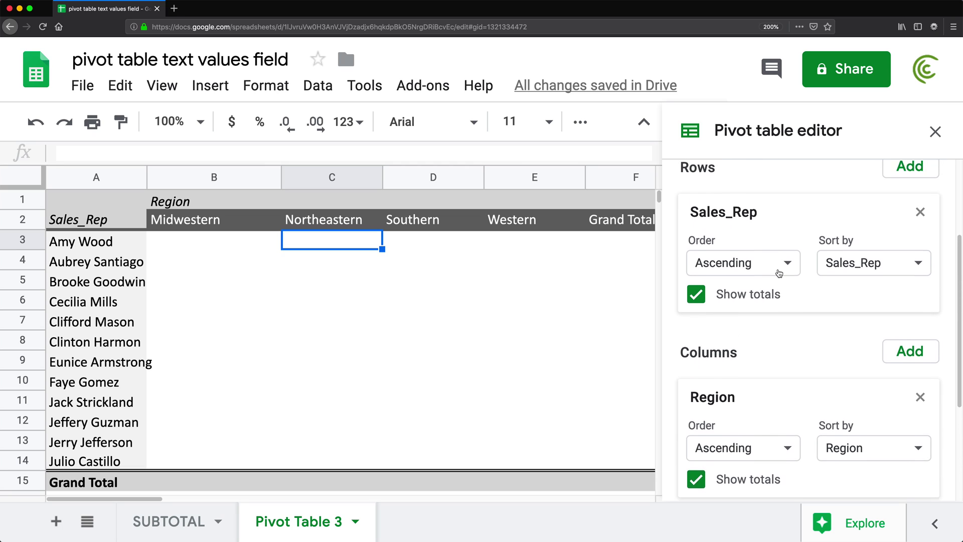
drag(107, 246, 107, 345)
click(173, 214)
scroll(802, 457, down, 3)
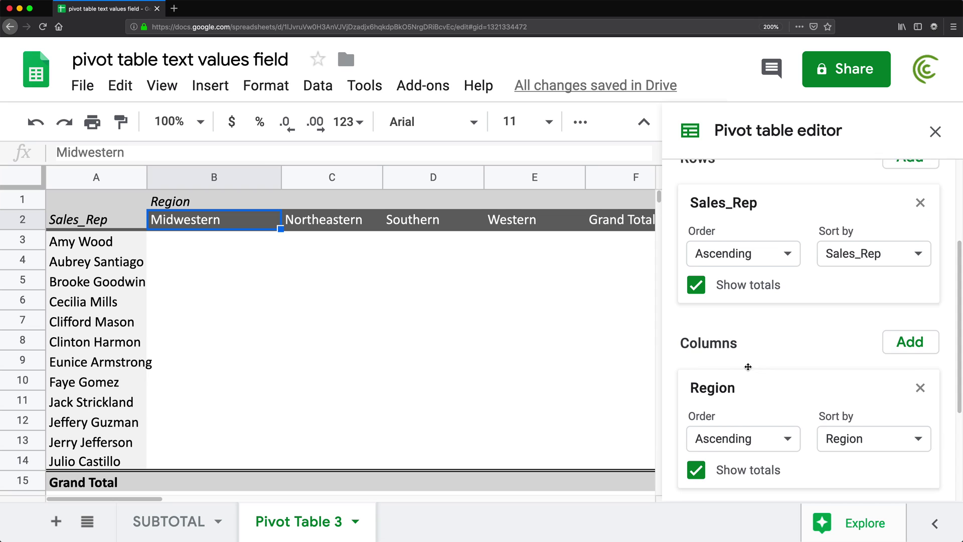
scroll(801, 332, down, 5)
key(Down)
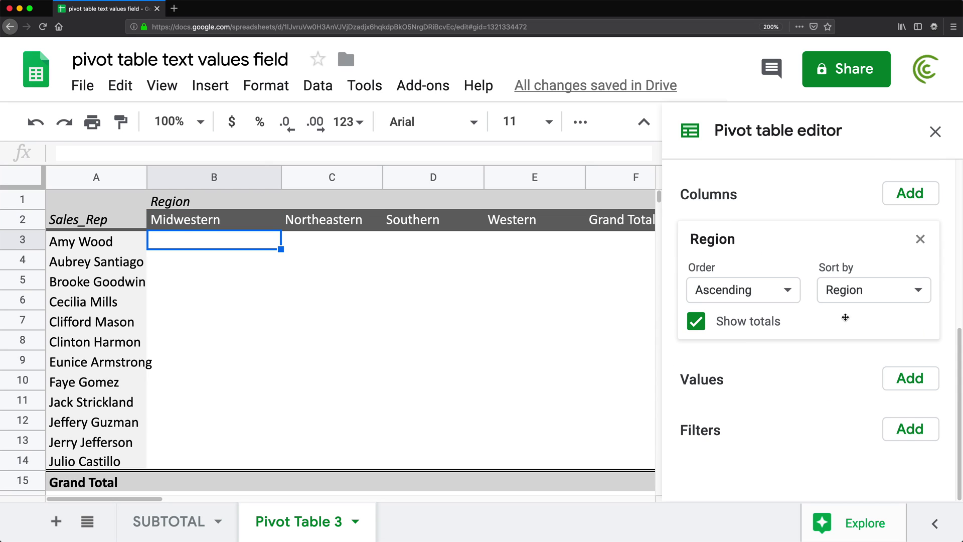
- Add a calculated field to the pivot table's values with the formula =JOIN(",",Brand), summarized by Custom
click(905, 381)
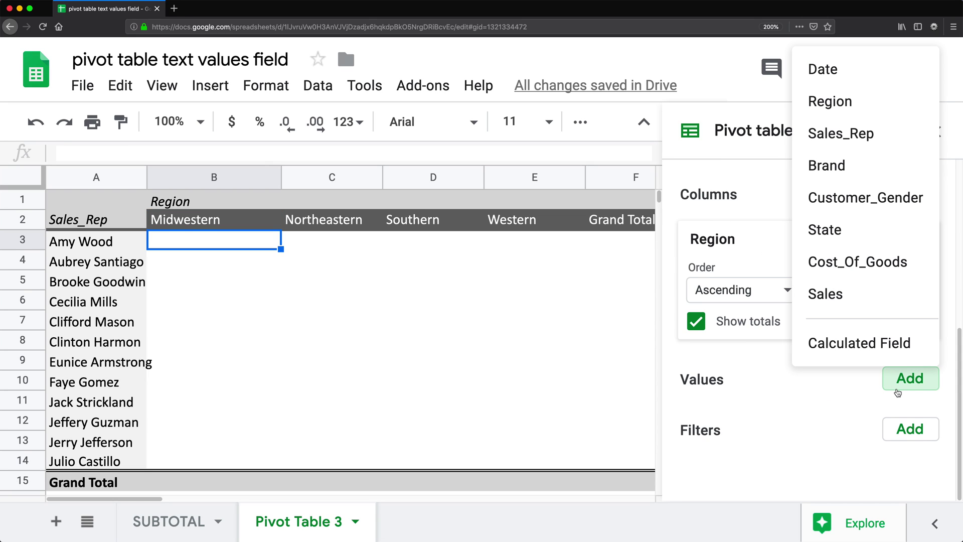
click(858, 343)
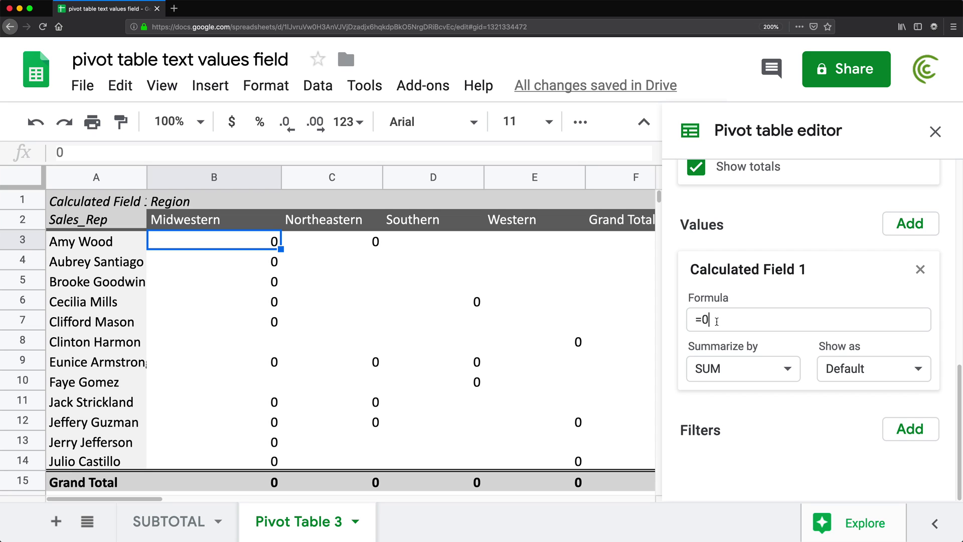
key(BackSpace)
text(J)
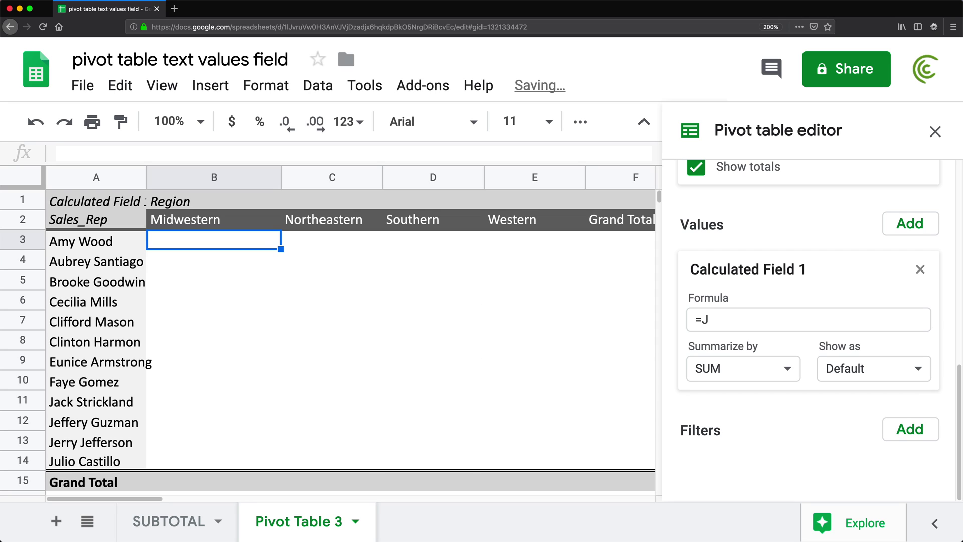
text(OIN(",",)
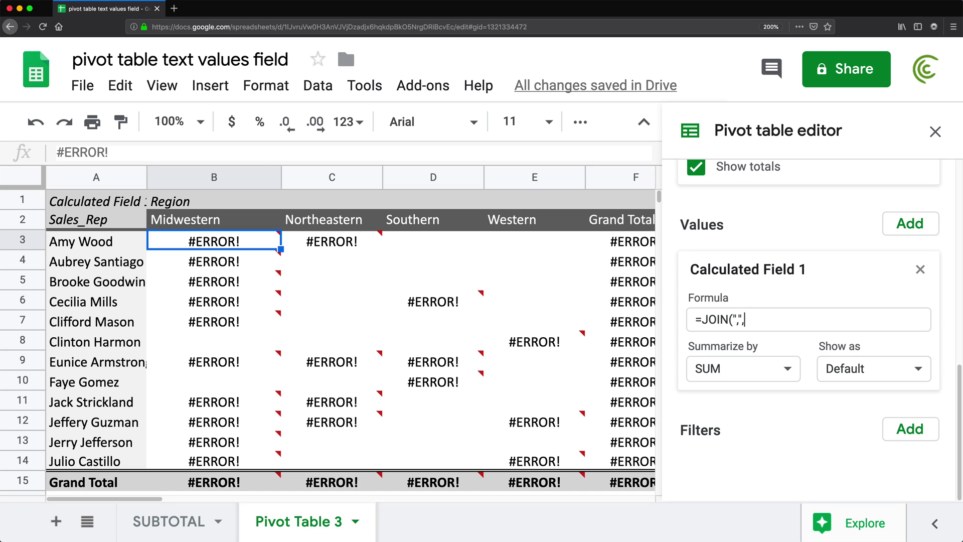
text(Brand))
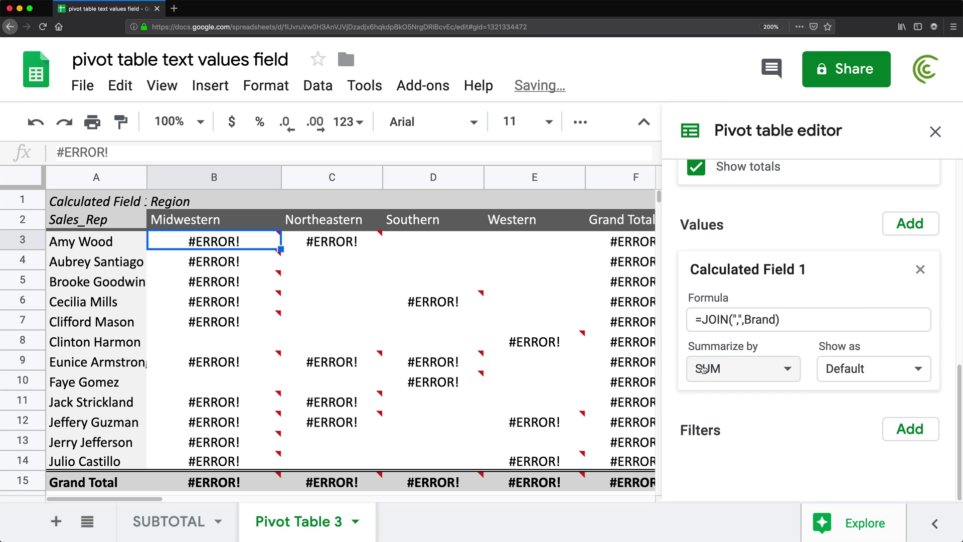
click(746, 369)
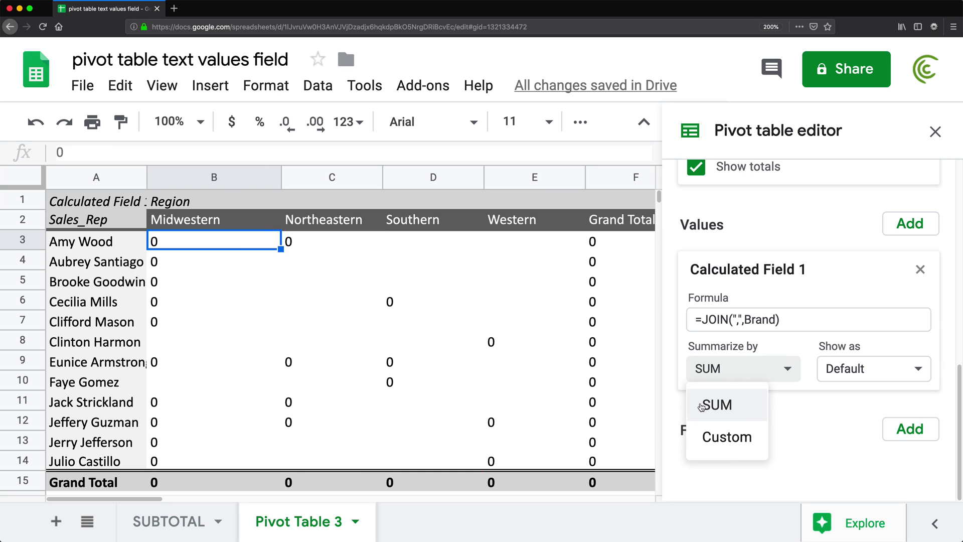
click(720, 435)
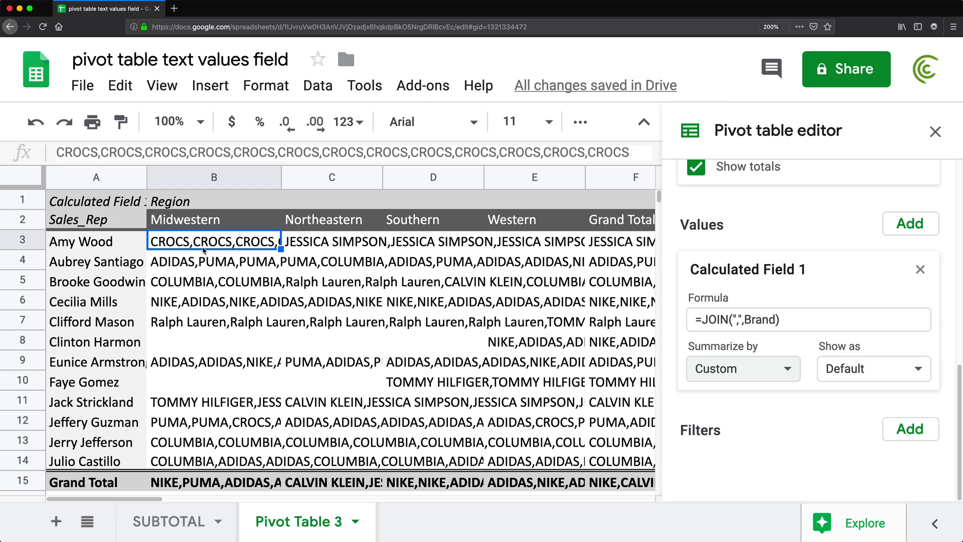
- Widen column B and inspect the first sales rep's joined brand list for the Midwestern region
click(83, 245)
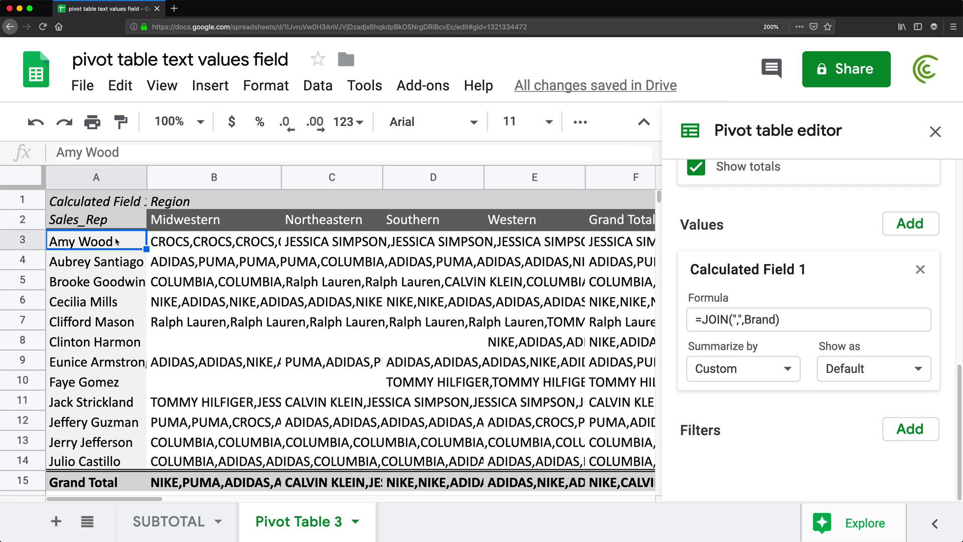
click(202, 244)
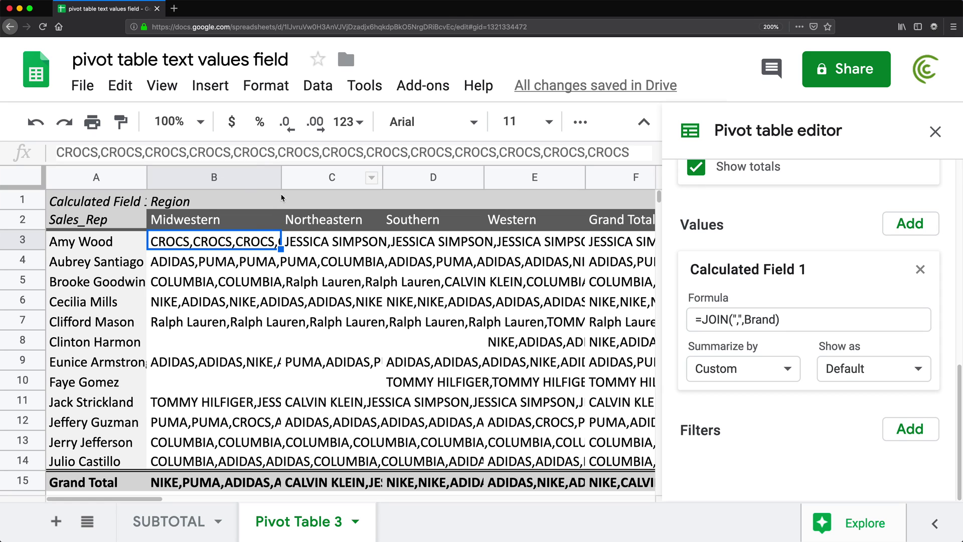
drag(281, 179, 636, 179)
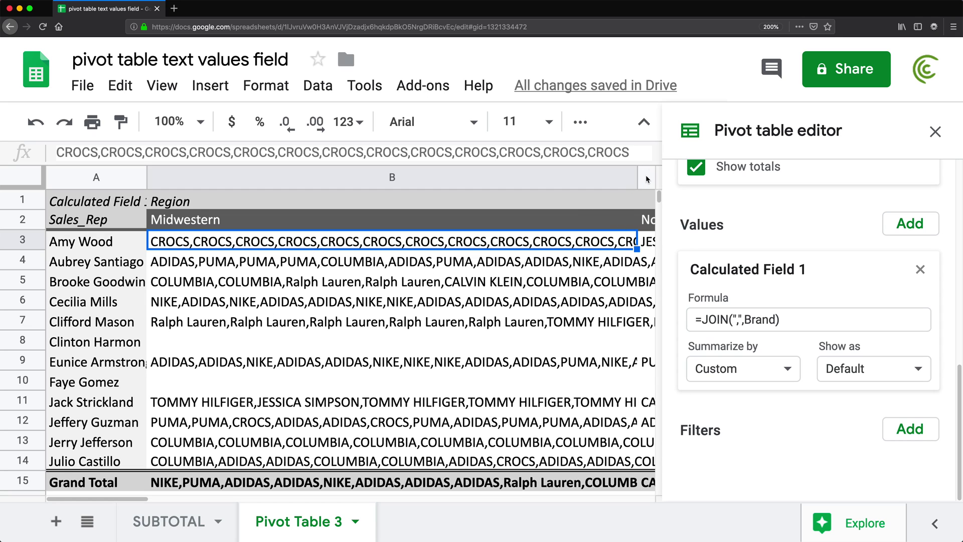
drag(636, 176, 357, 157)
drag(299, 150, 646, 152)
key(shift+Home)
click(518, 152)
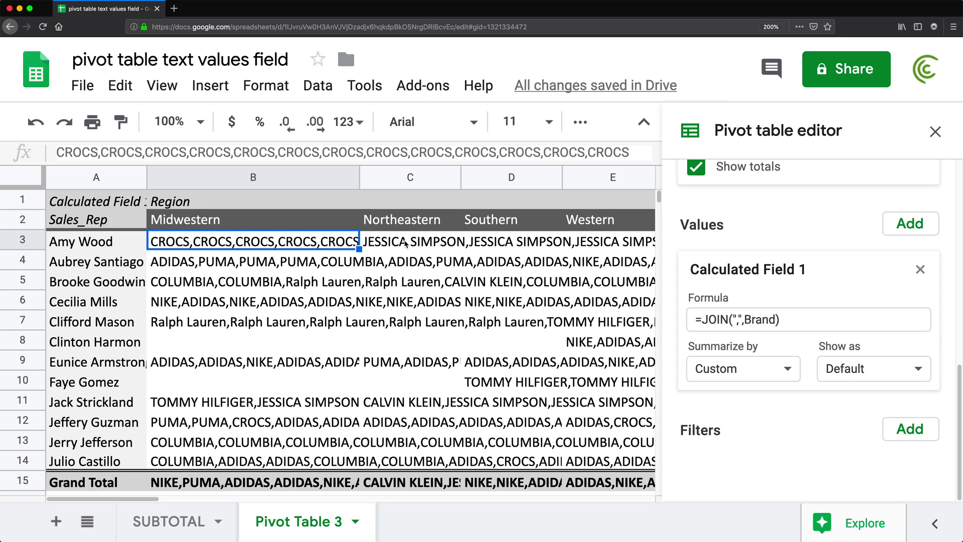
- Enlarge the formula bar to read the first sales rep's full Northeastern brand list, and shrink it back
click(405, 243)
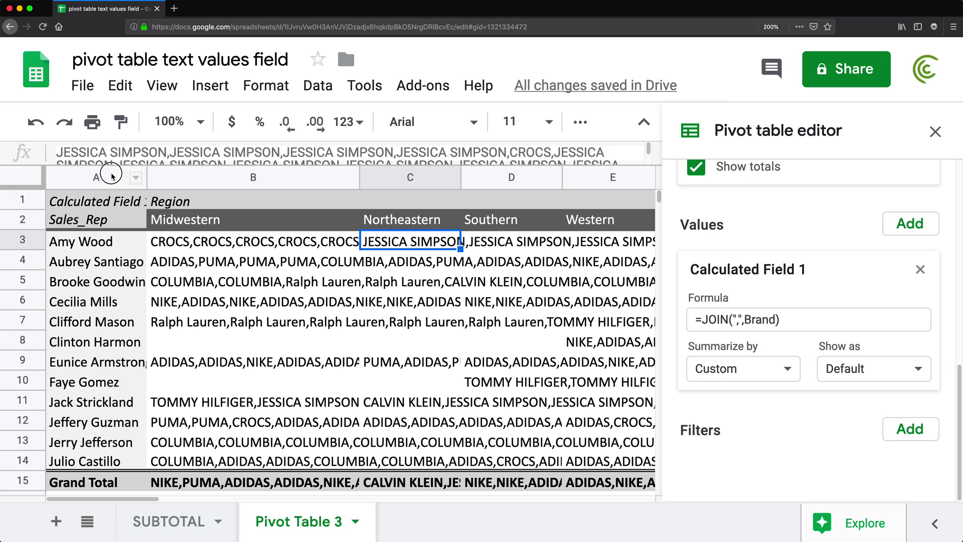
drag(112, 173, 101, 375)
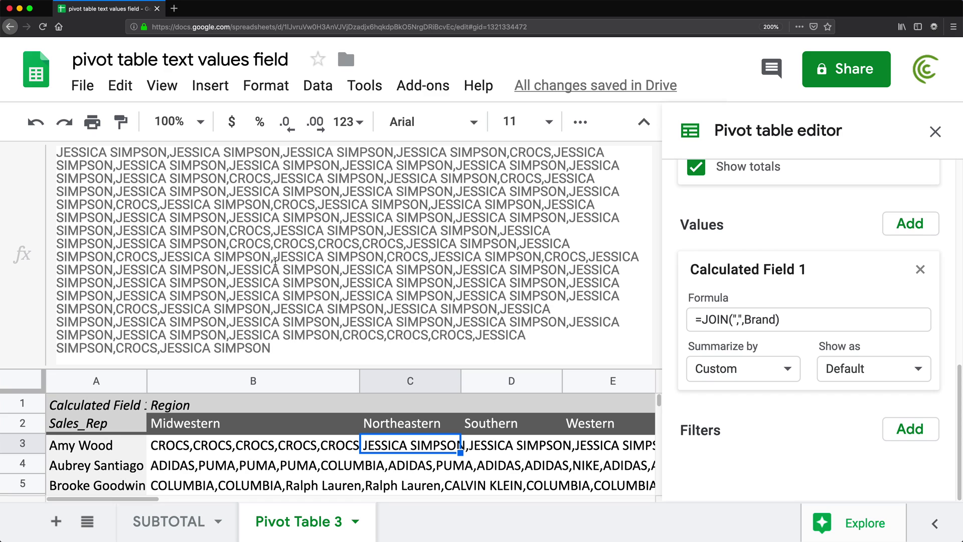
drag(273, 243, 343, 244)
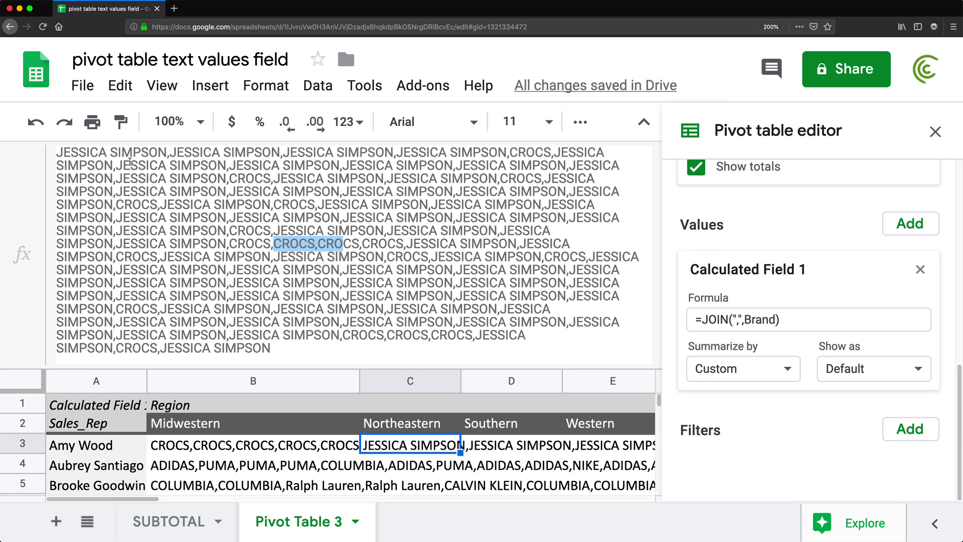
drag(393, 368, 411, 165)
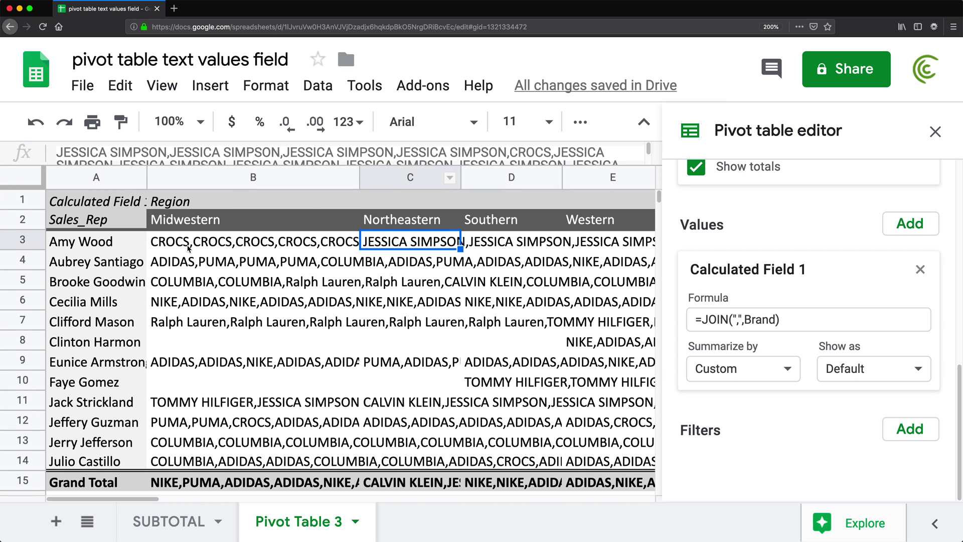
- Change the calculated field's formula to =JOIN(",",UNIQUE(Brand)) so each brand is listed only once
click(180, 245)
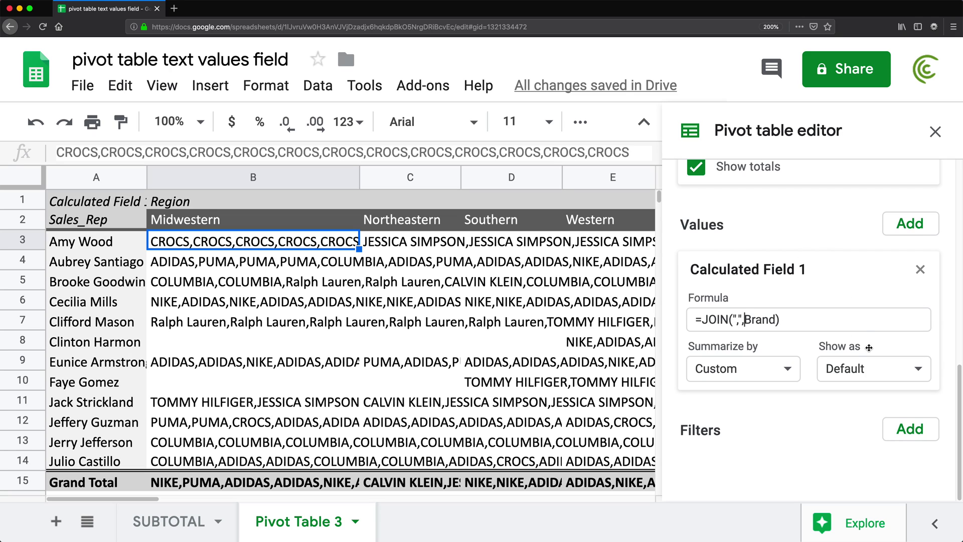
text(UNIQUE()
key(Right)
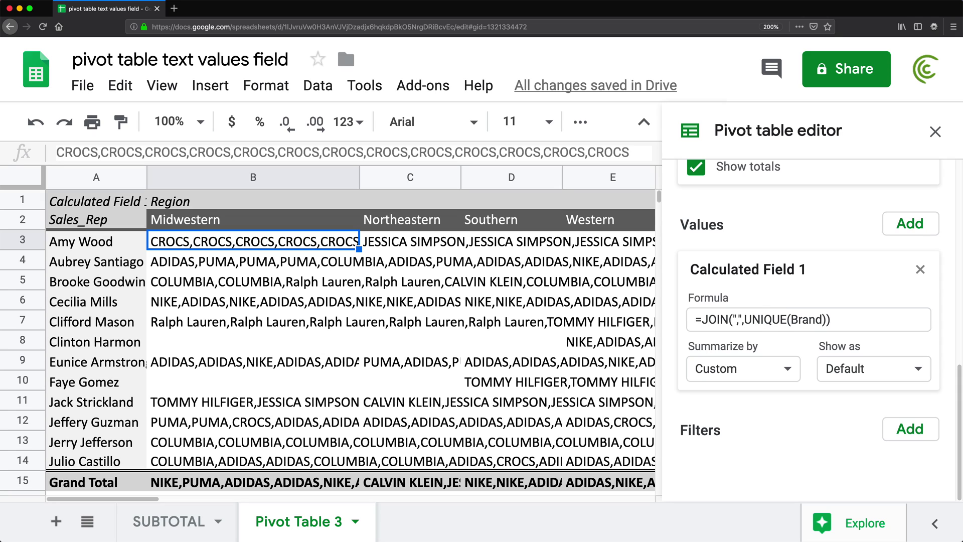
text())
key(Return)
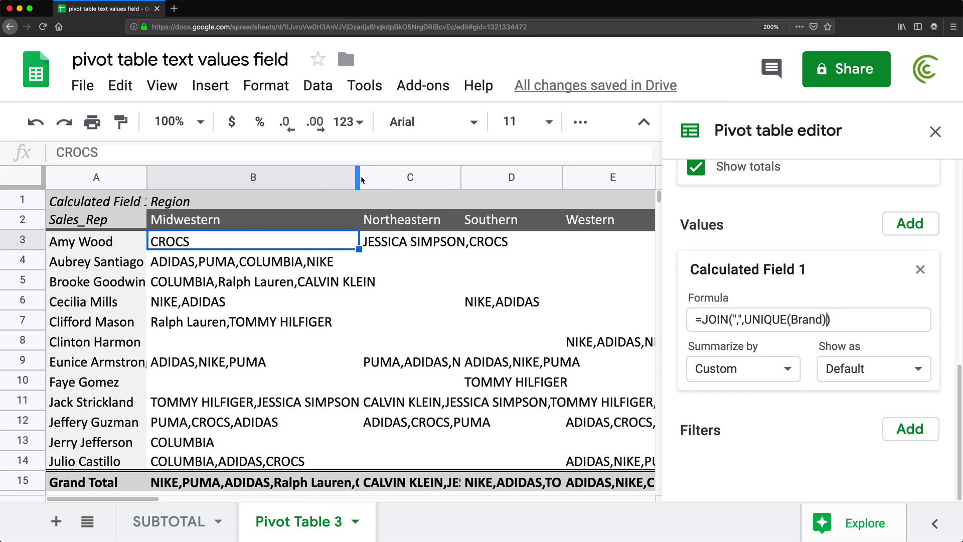
- Widen columns B, C and D for the brand lists, closing the pivot table editor to make room
drag(358, 180, 386, 170)
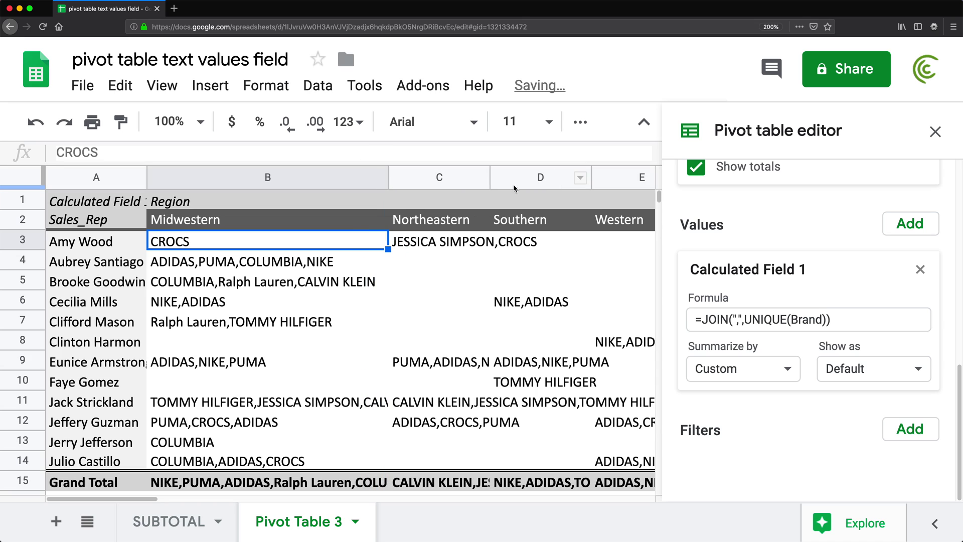
drag(491, 177, 562, 177)
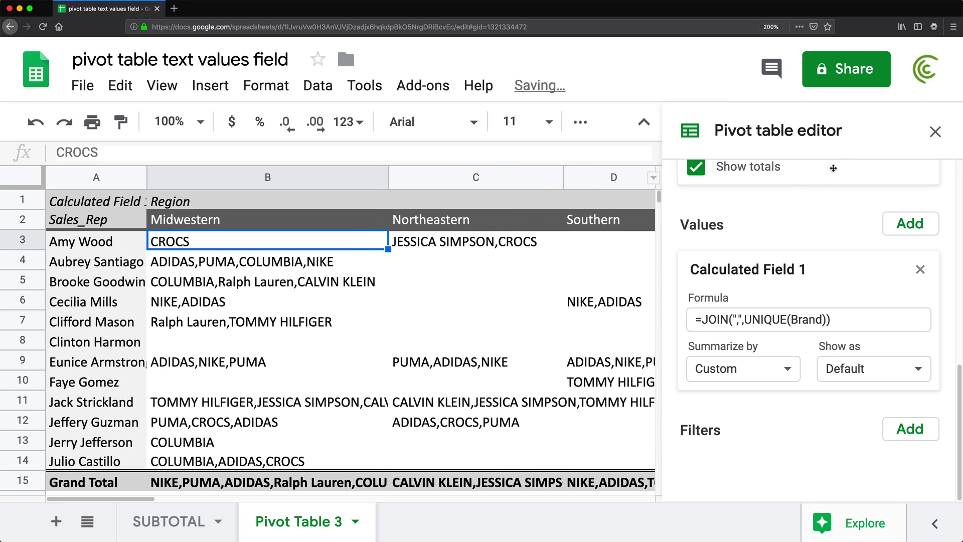
click(935, 131)
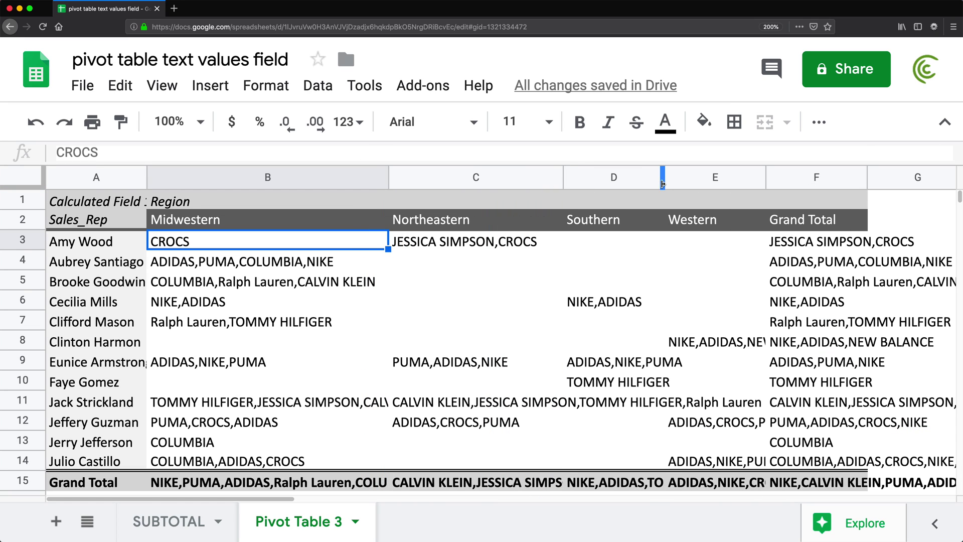
drag(664, 176, 711, 177)
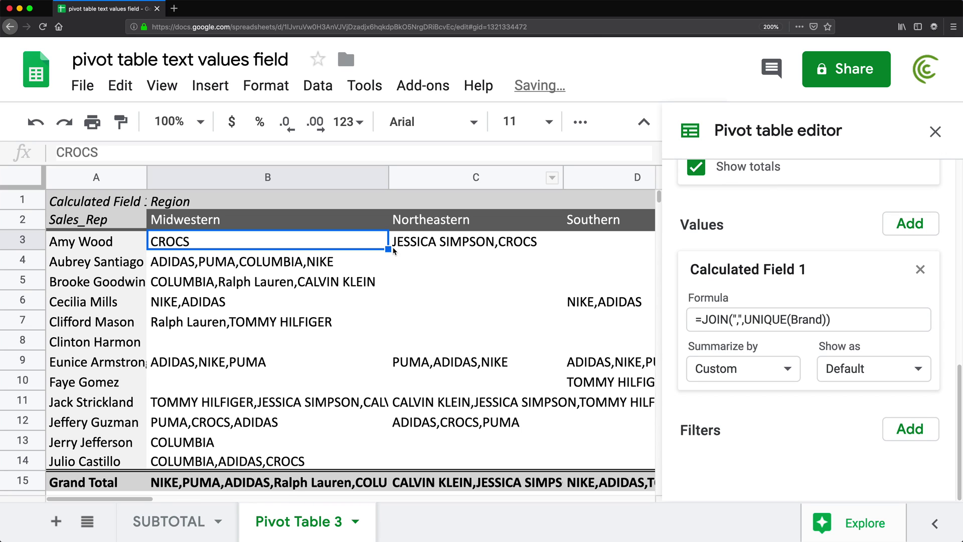
- Examine the combined brand lists in the Grand Total column and Grand Total row of the pivot table
key(super+minus)
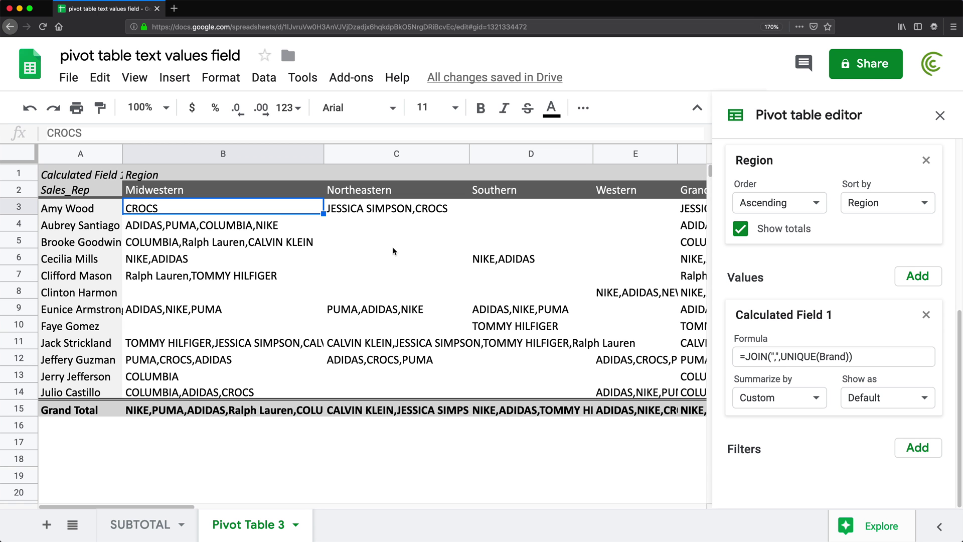
key(super+minus)
click(941, 107)
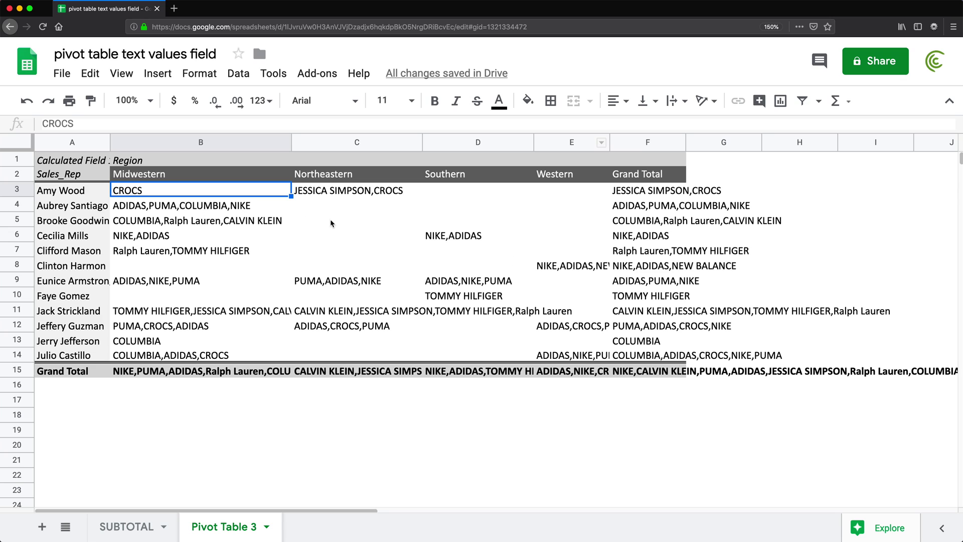
drag(639, 190, 641, 373)
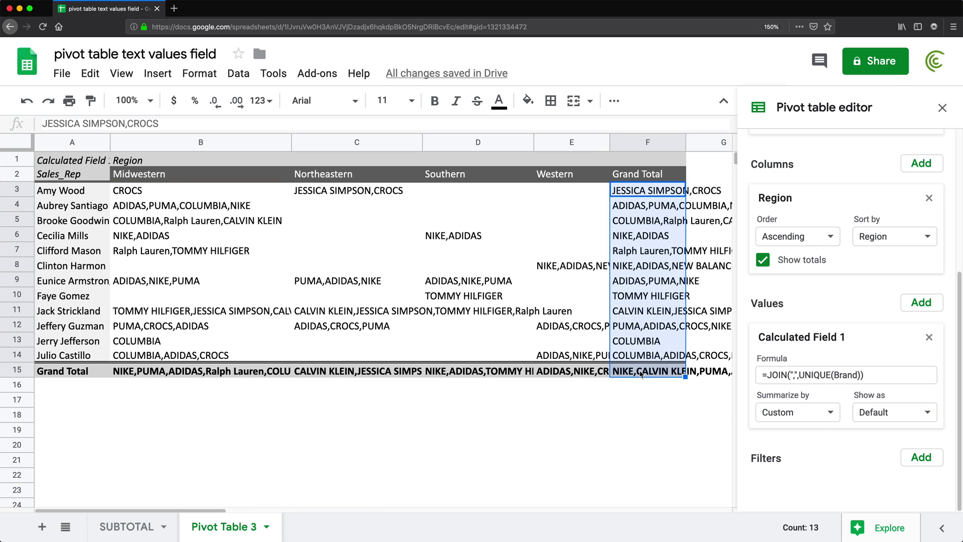
click(642, 327)
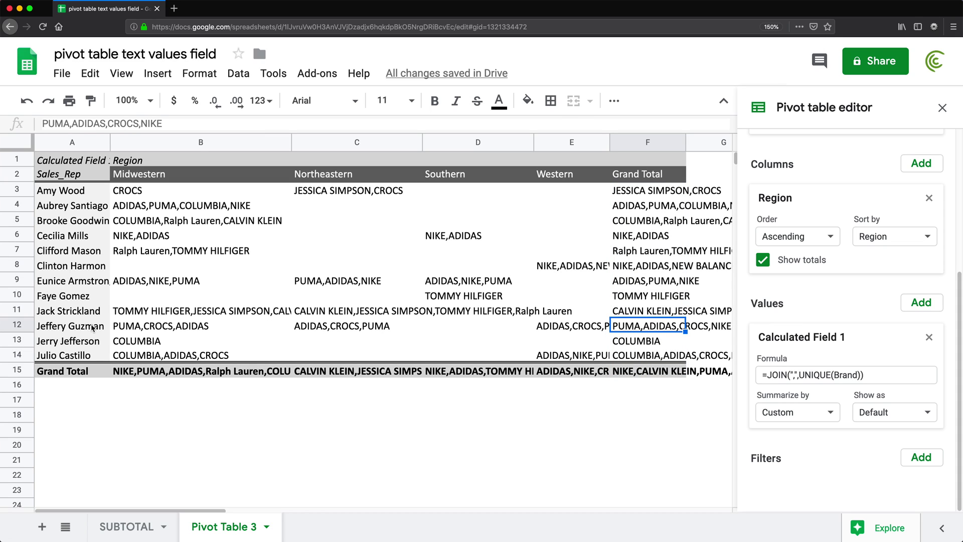
click(280, 376)
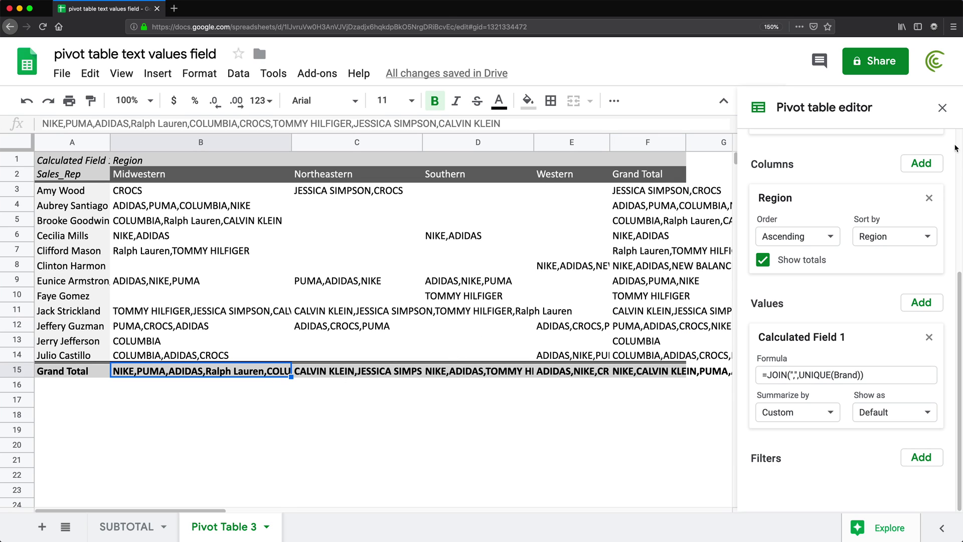
click(653, 222)
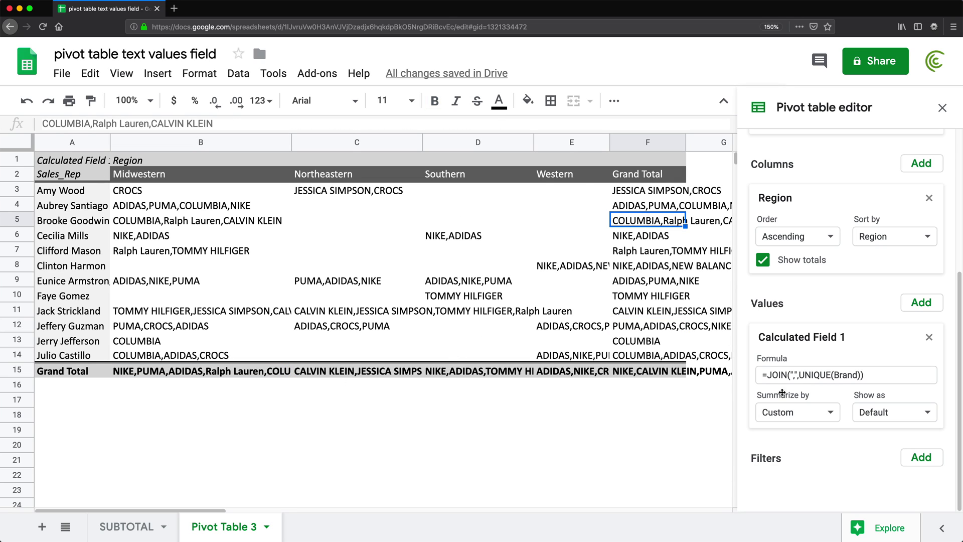
- Turn off the totals for both the Sales_Rep rows and the Region columns of the pivot table
scroll(782, 392, up, 3)
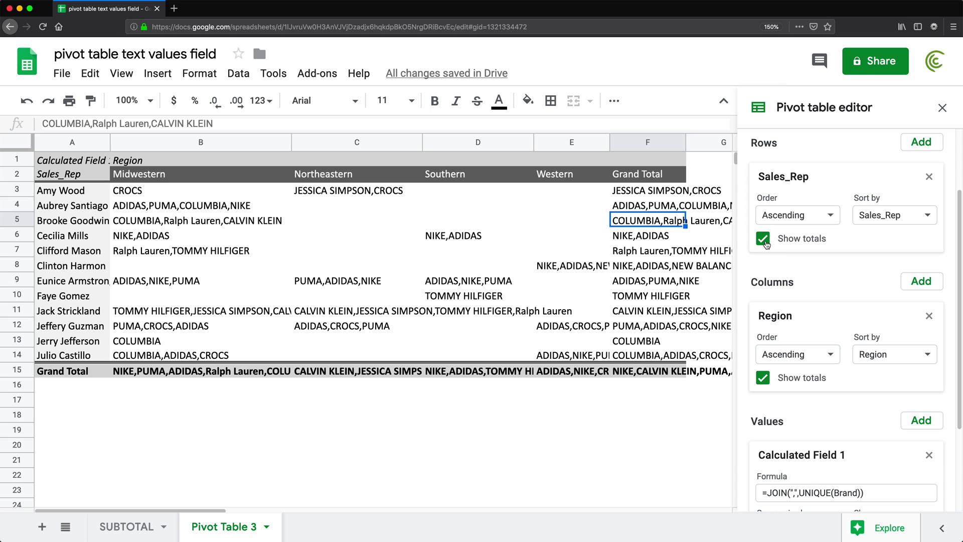
click(763, 239)
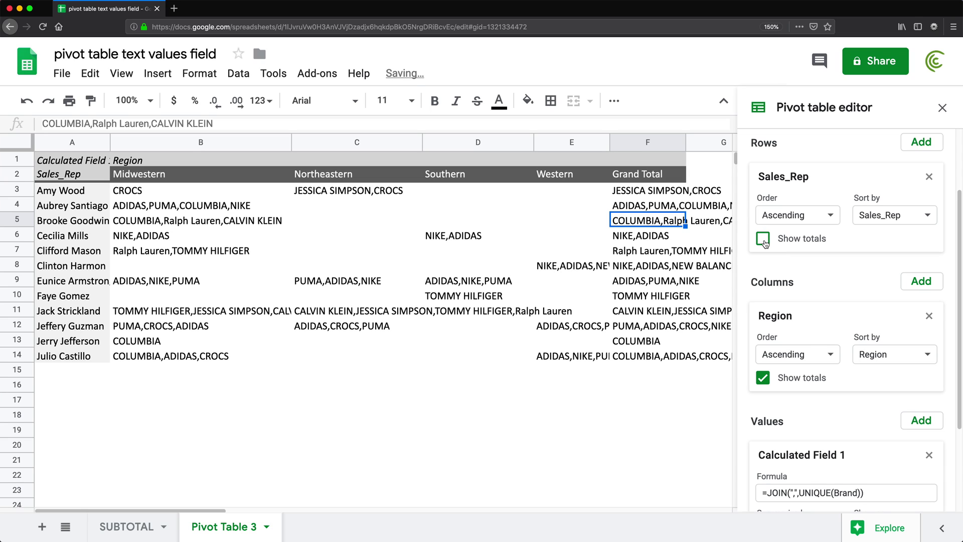
click(762, 385)
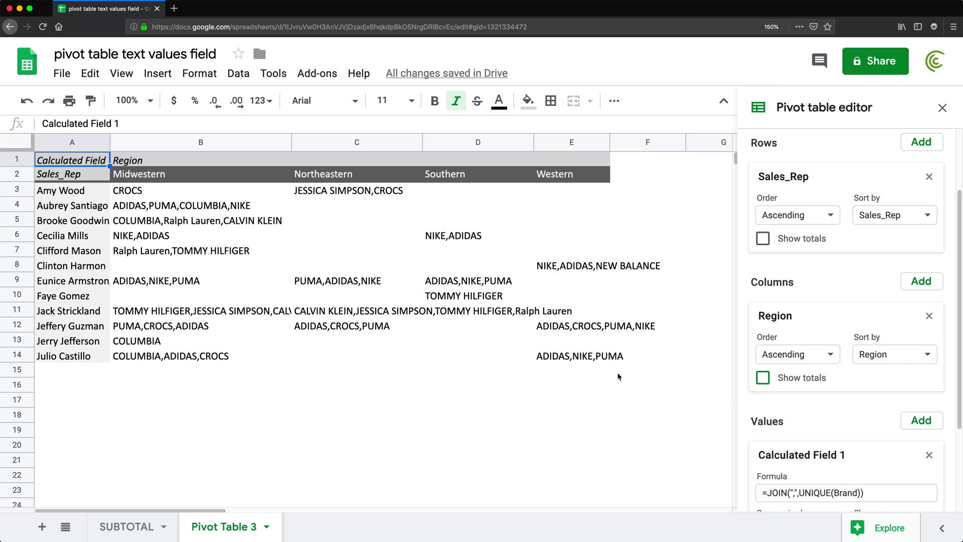
- Apply all borders to the pivot table cells B1:E14
drag(576, 357, 115, 160)
click(550, 102)
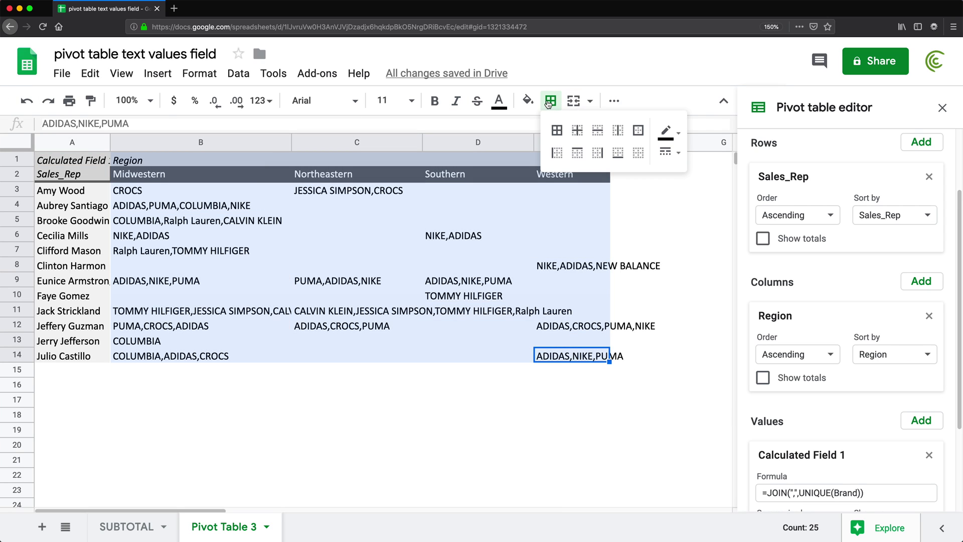
click(560, 132)
click(584, 235)
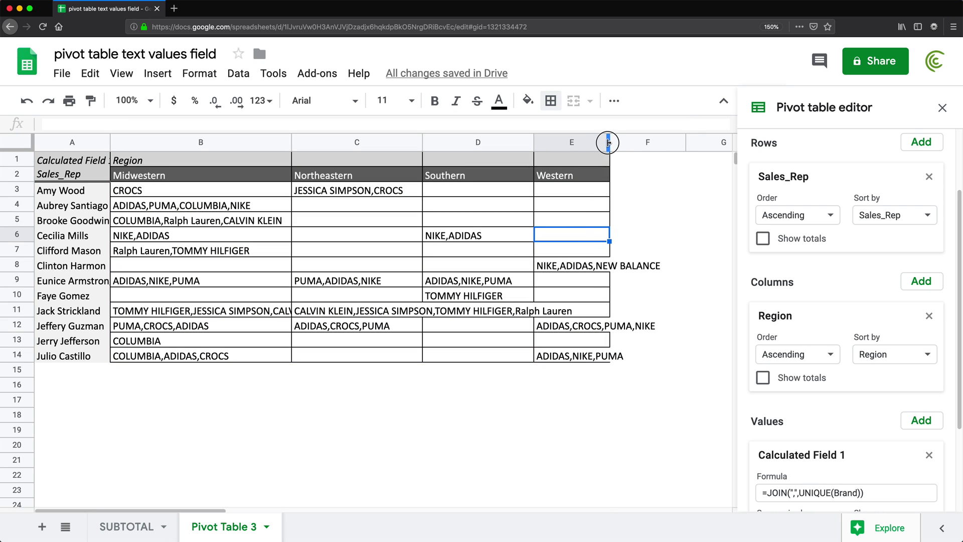
- Fit column E to its contents and widen columns B, C and D so the brand lists fit inside their cells
double_click(608, 142)
double_click(532, 140)
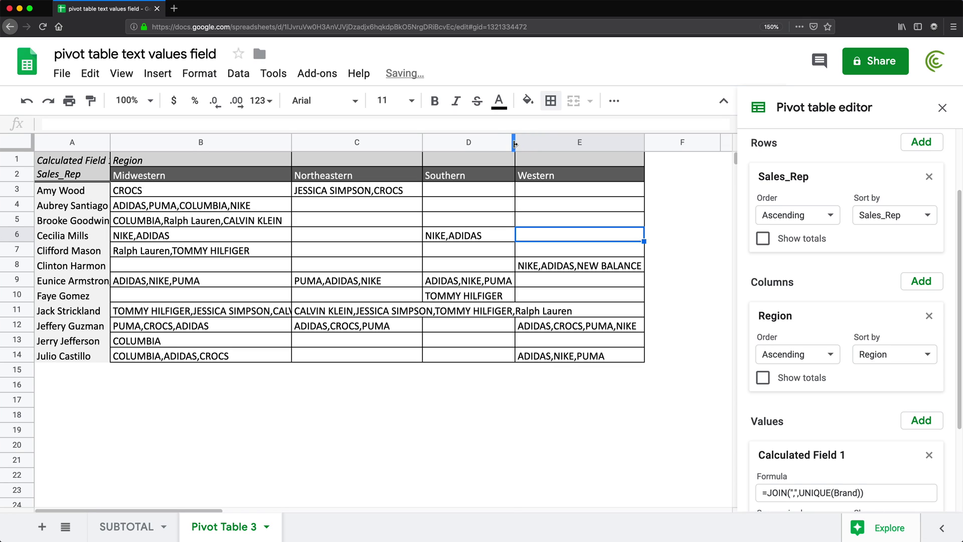
drag(514, 144, 587, 142)
drag(420, 142, 586, 142)
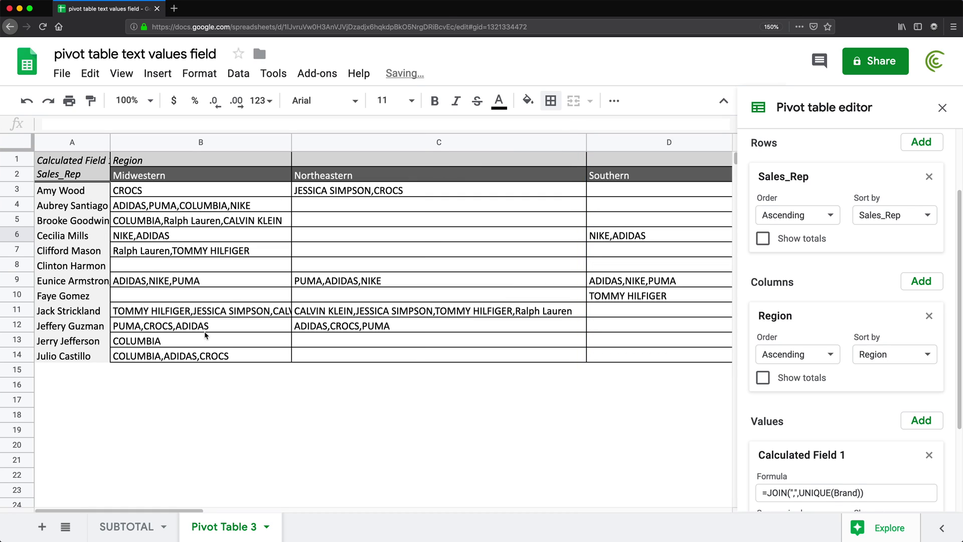
drag(290, 142, 359, 132)
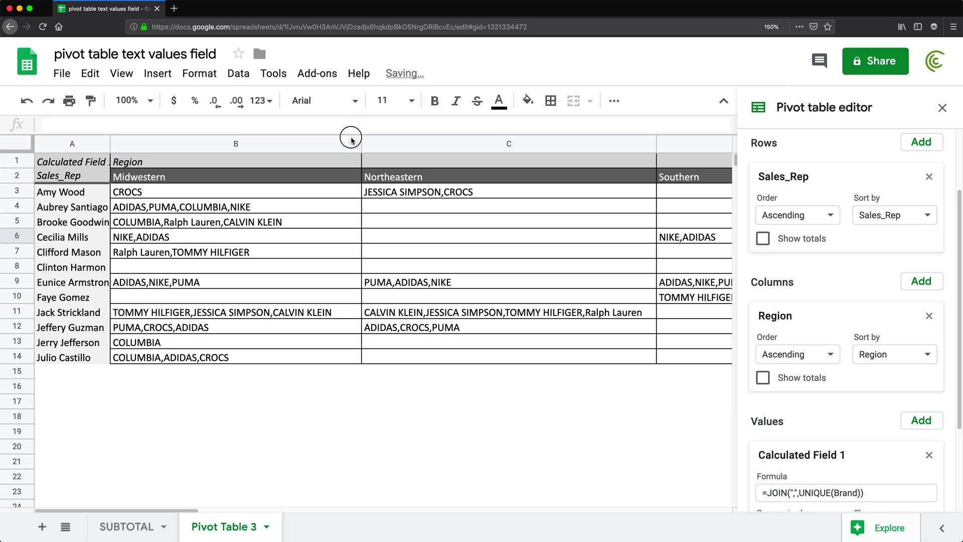
click(269, 476)
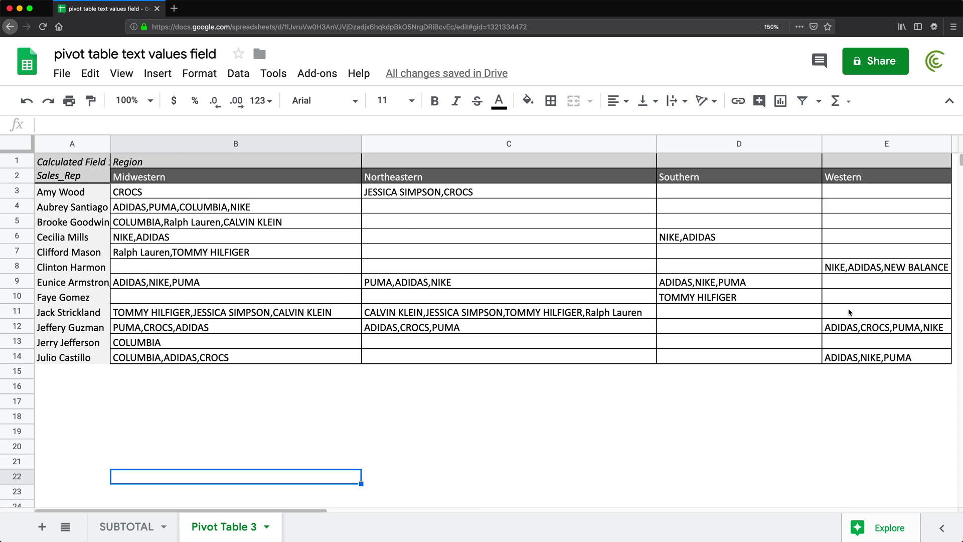
- Rename the calculated field in cell A1 to Brands Sold
click(186, 267)
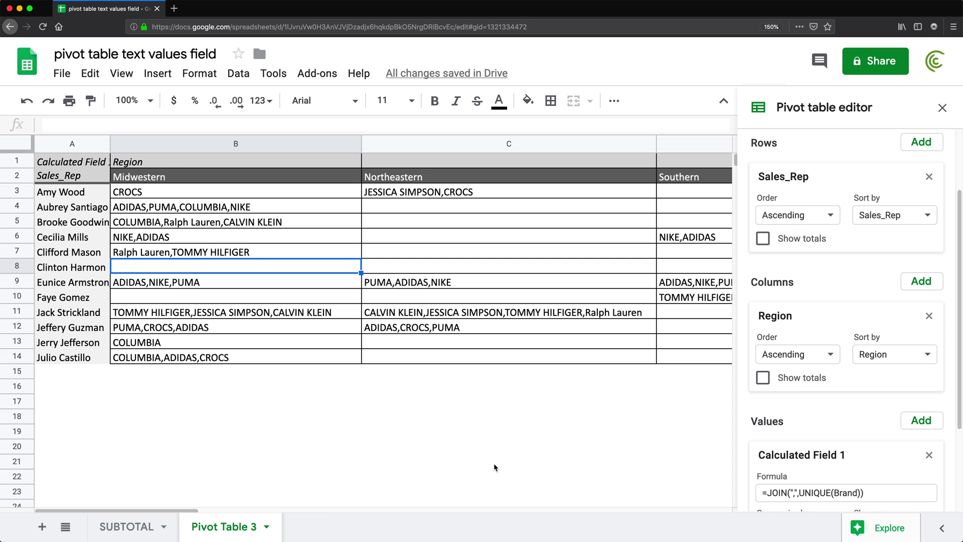
scroll(784, 464, down, 3)
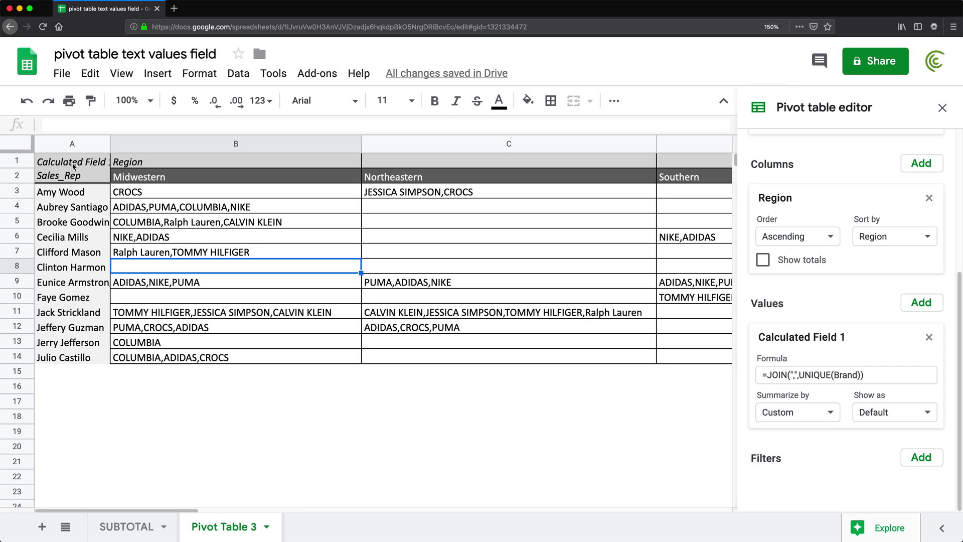
click(73, 166)
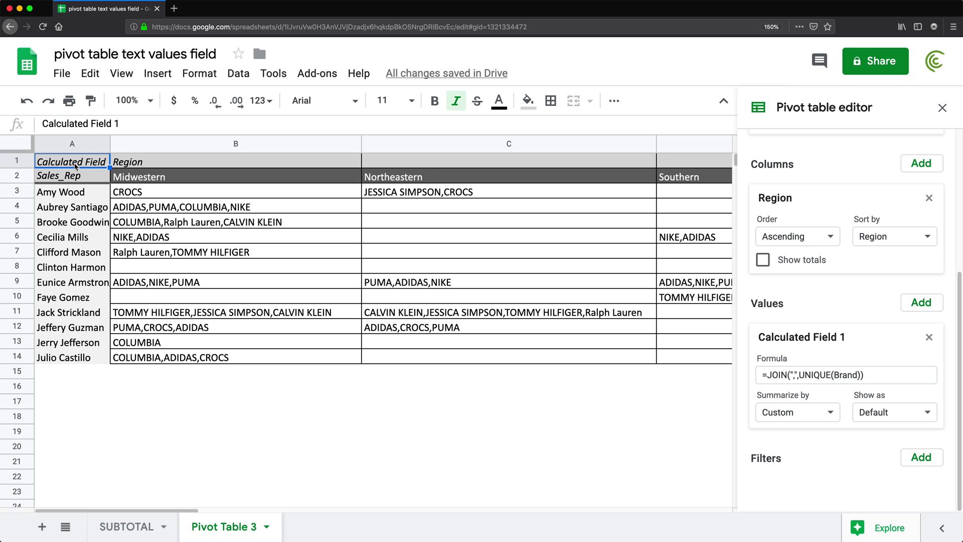
text(Brands)
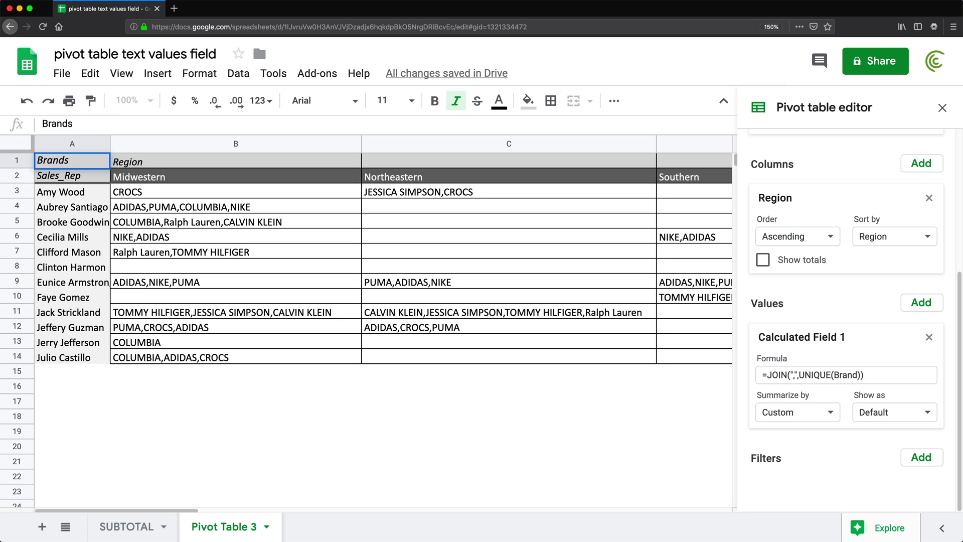
text( Sold)
key(Return)
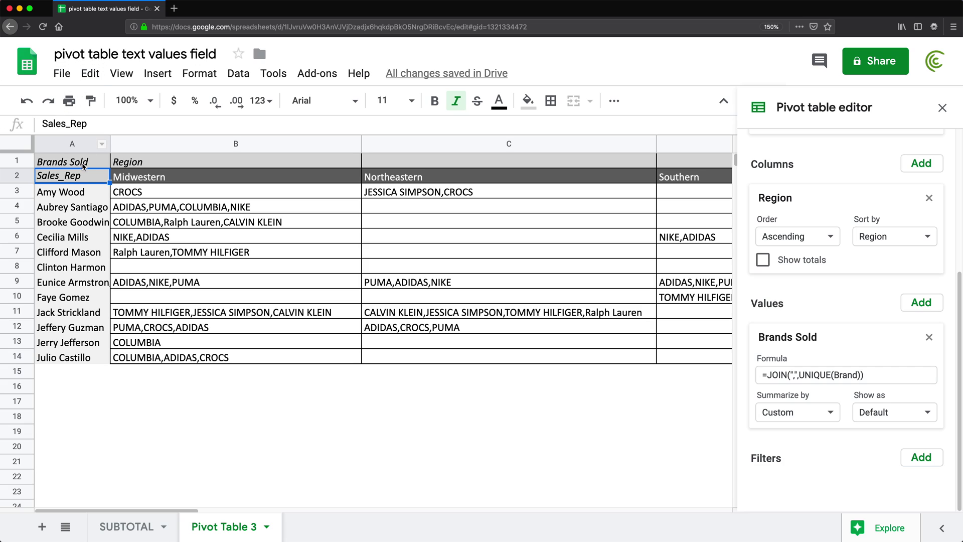
click(374, 263)
click(360, 430)
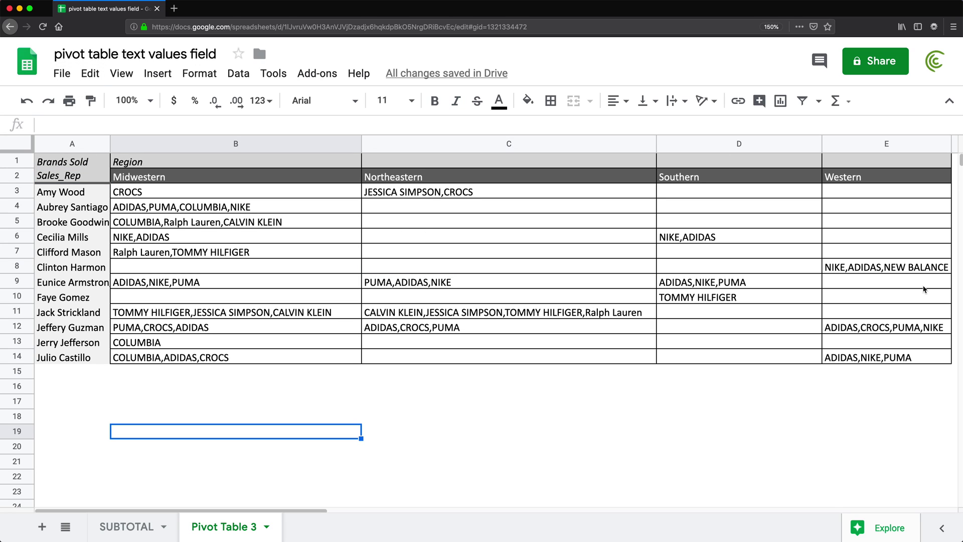
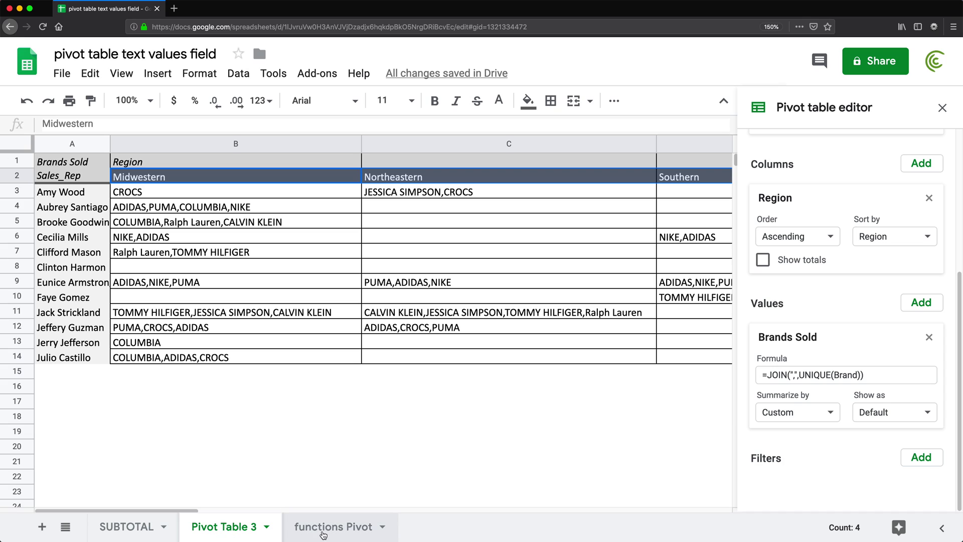
- On the functions Pivot sheet, list the unique sales reps in A2 with =UNIQUE(SUBTOTAL!C2:C) and widen column A to fit the names
click(324, 532)
click(84, 181)
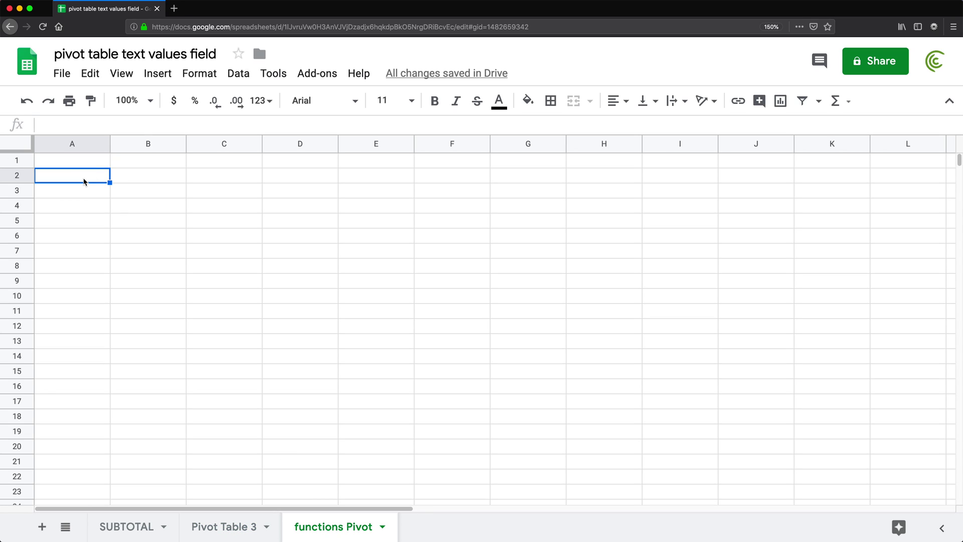
text(=)
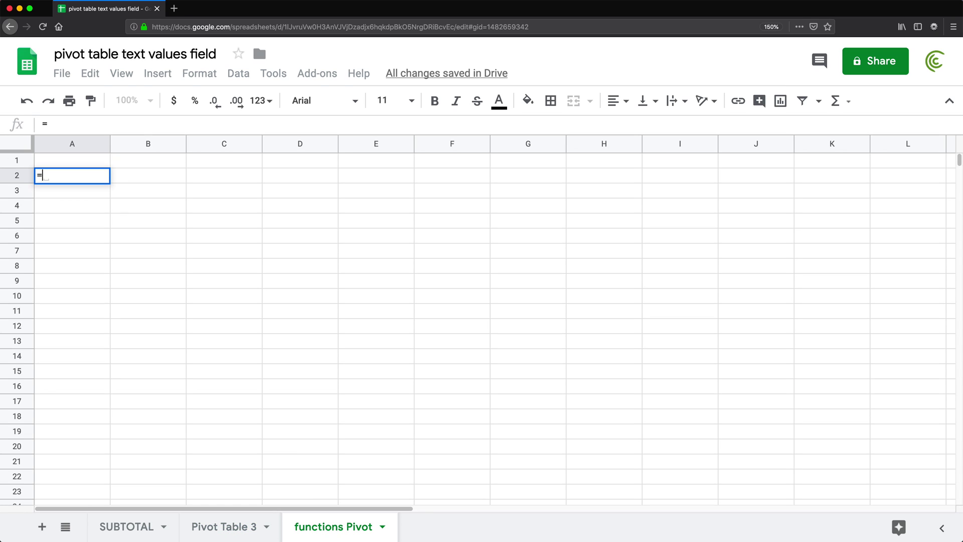
text(uni)
key(Tab)
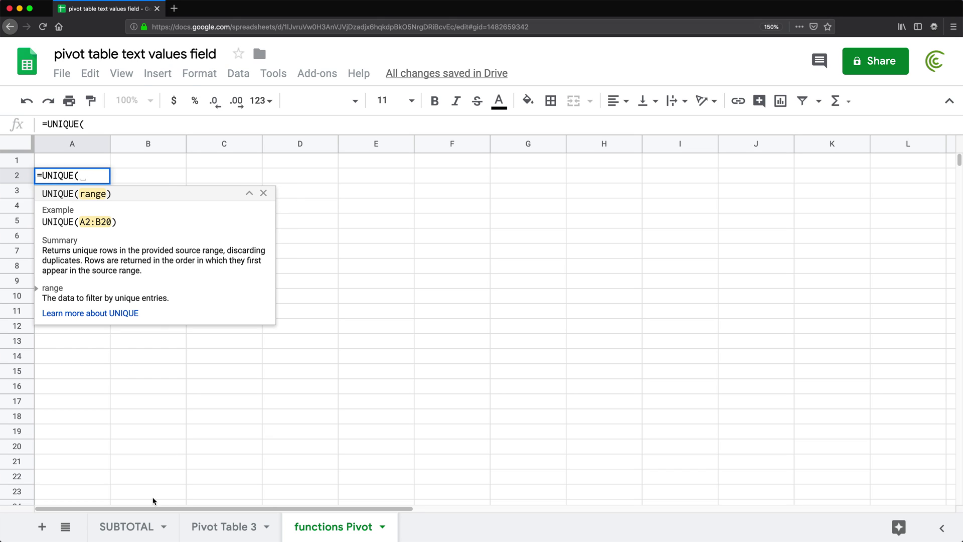
click(123, 526)
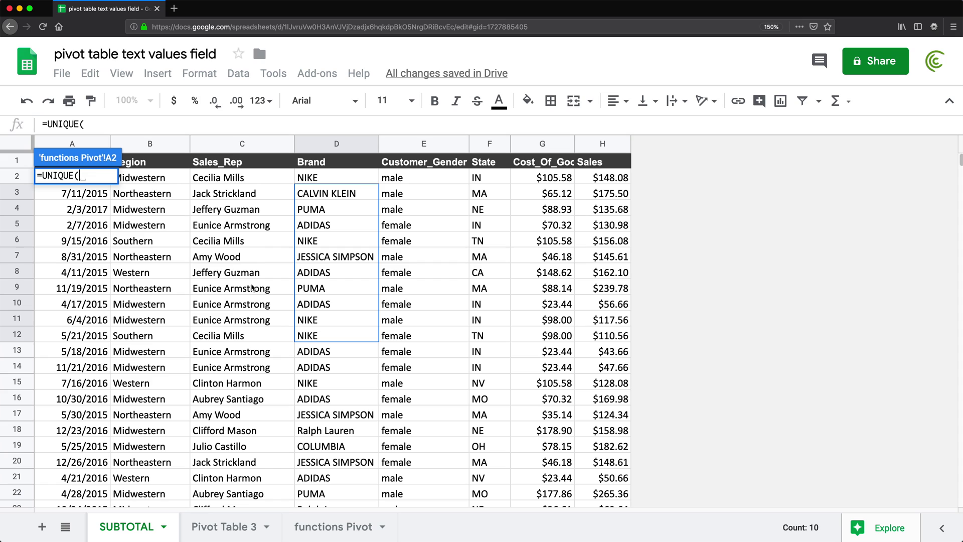
drag(245, 183, 233, 301)
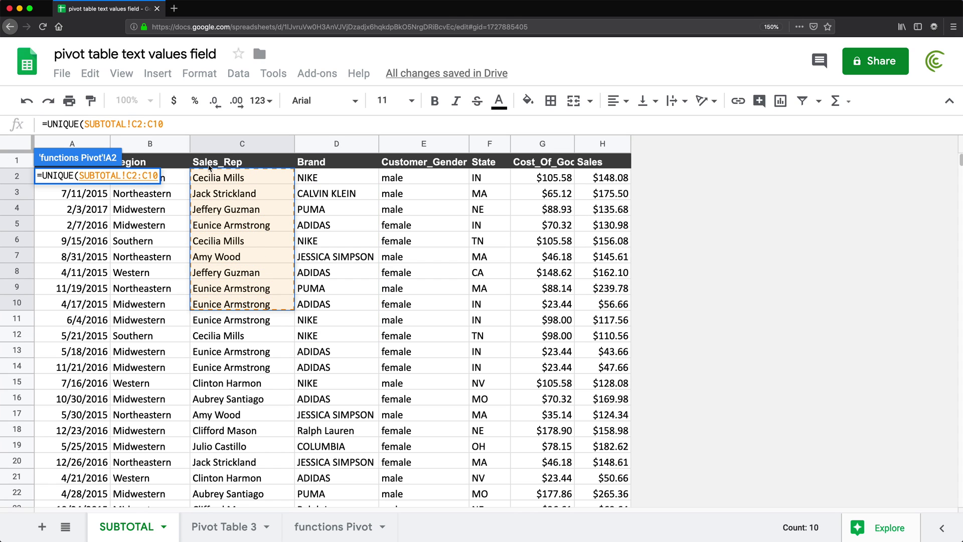
click(174, 124)
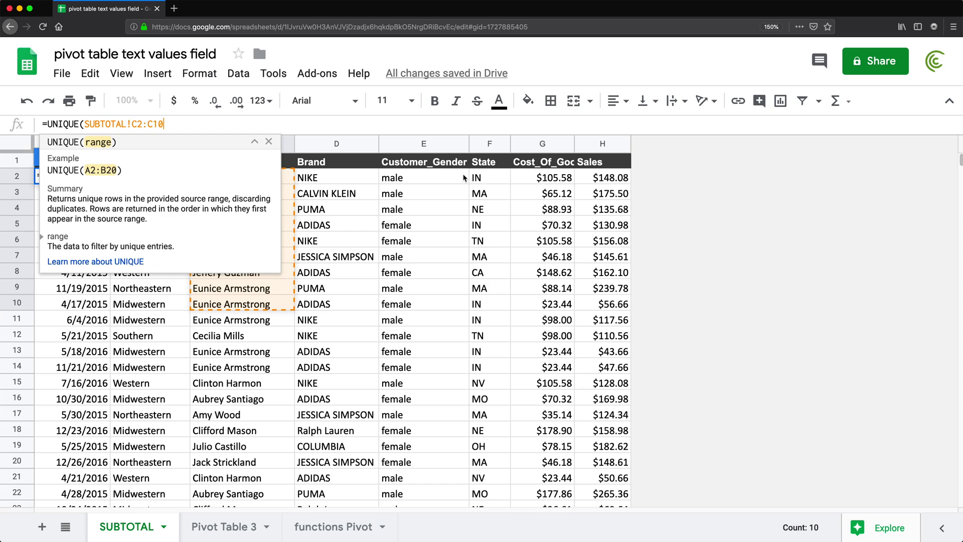
key(BackSpace)
key(BackSpace)
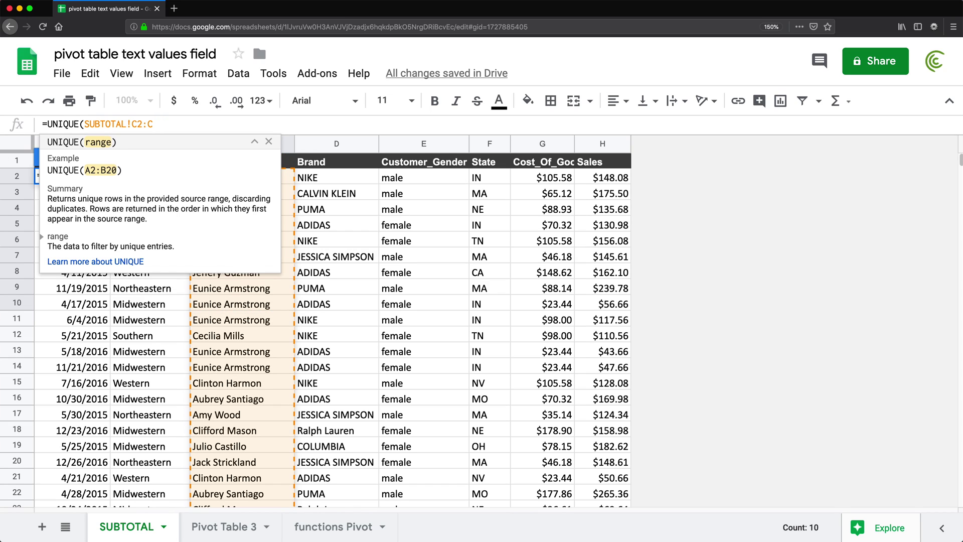
text())
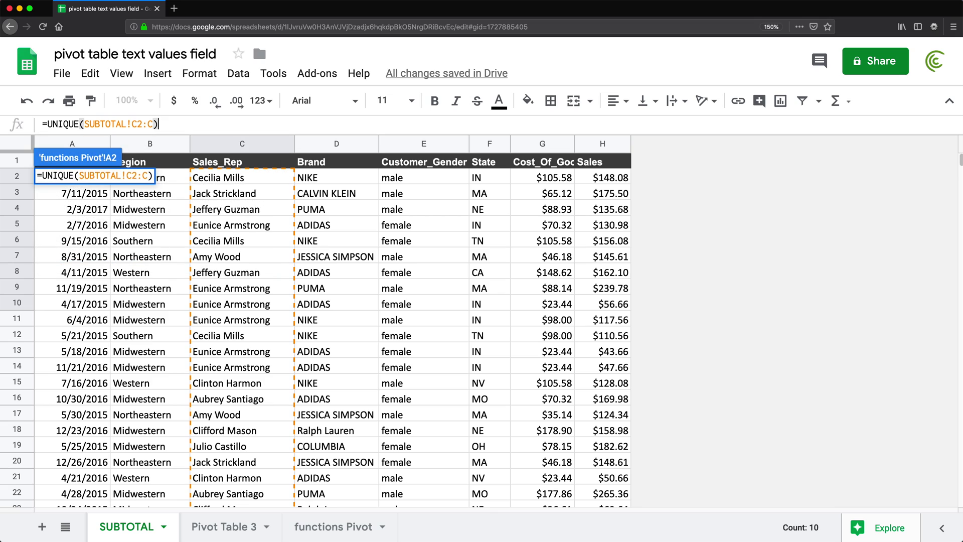
key(Return)
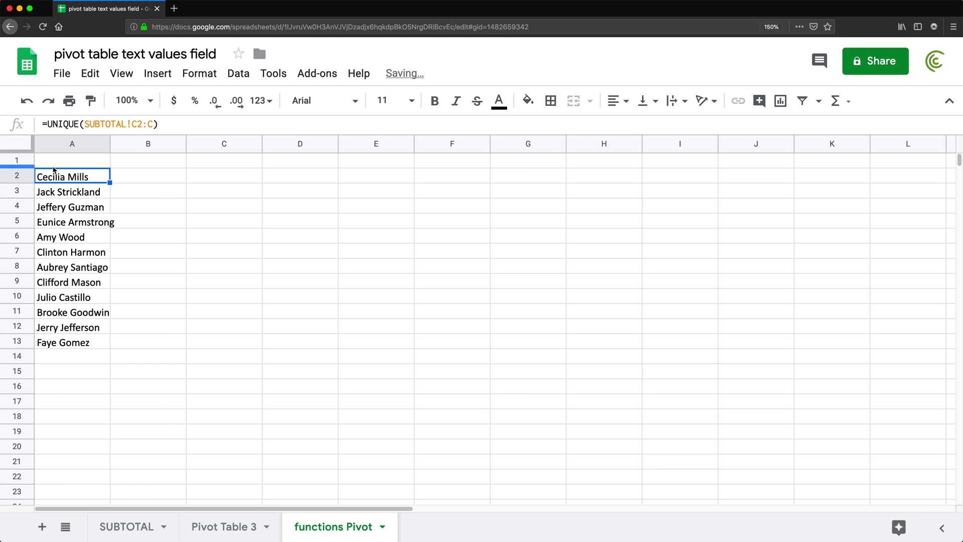
drag(111, 146, 128, 146)
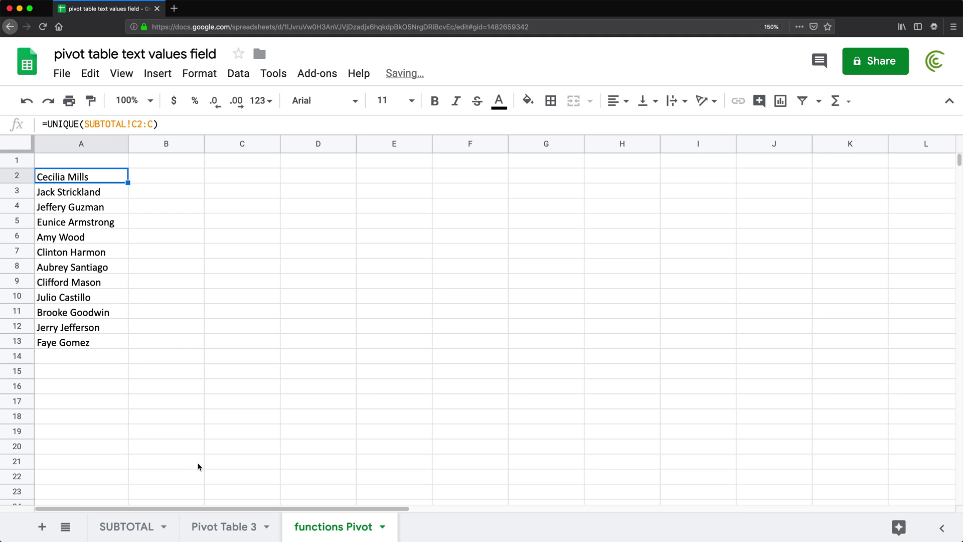
- List the unique regions from the SUBTOTAL sheet in cell B1 with =UNIQUE(SUBTOTAL!B2:B)
click(194, 179)
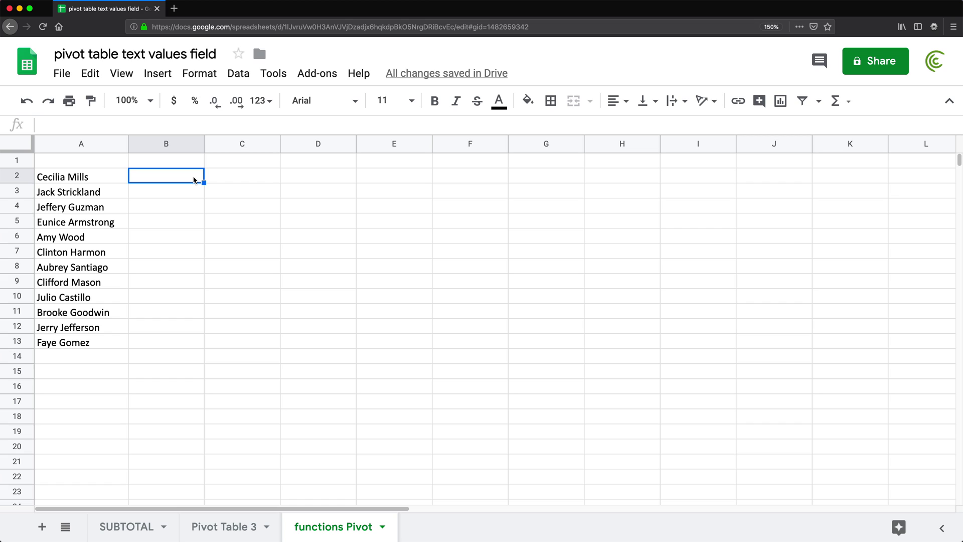
key(Up)
text(=re)
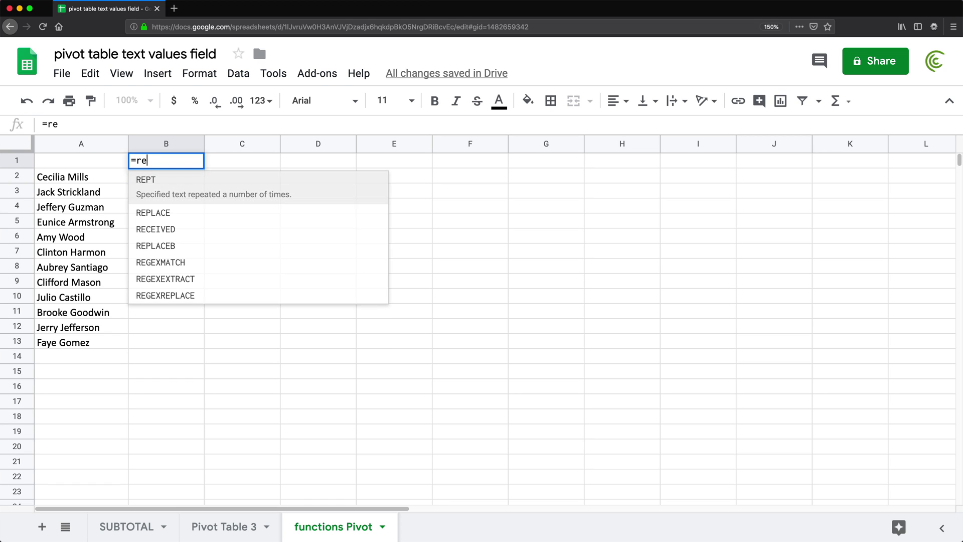
key(BackSpace)
key(BackSpace)
text(uni)
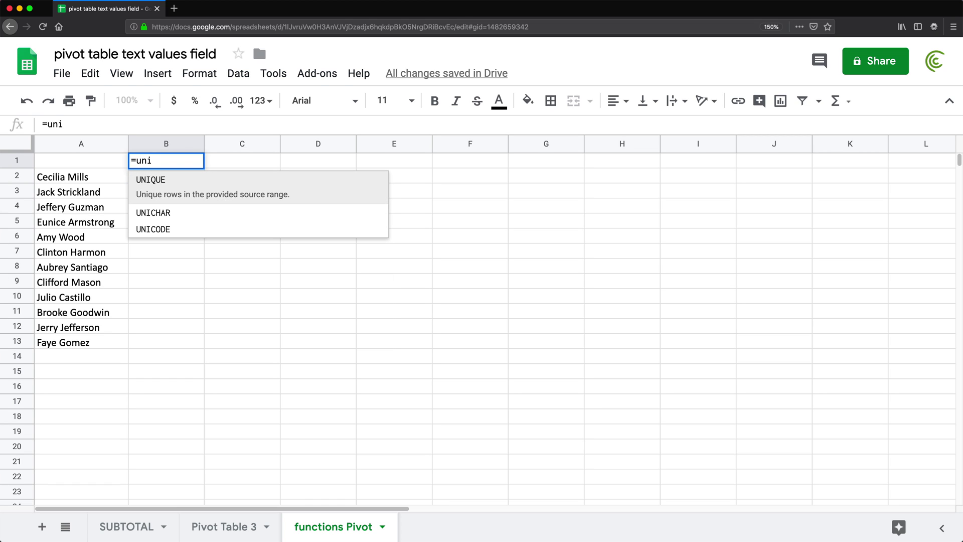
key(Tab)
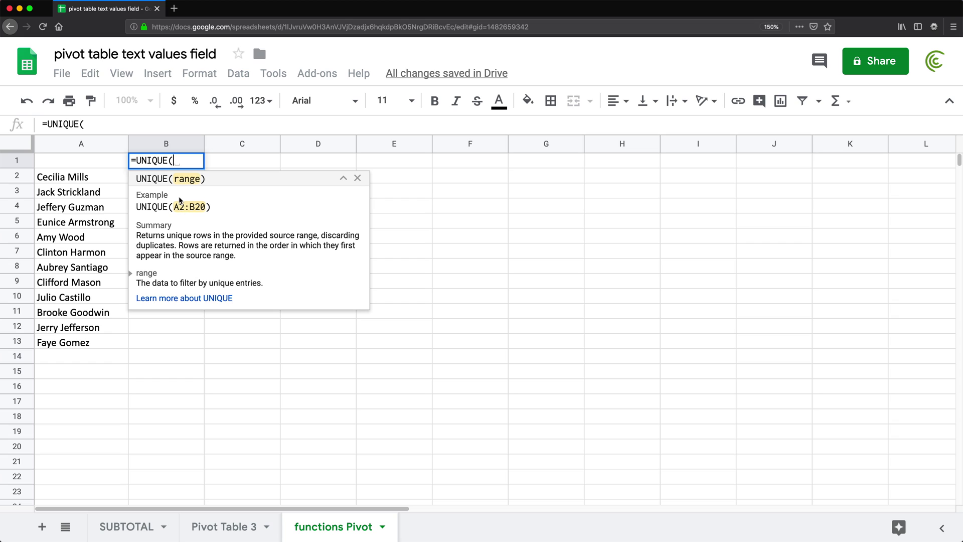
click(124, 530)
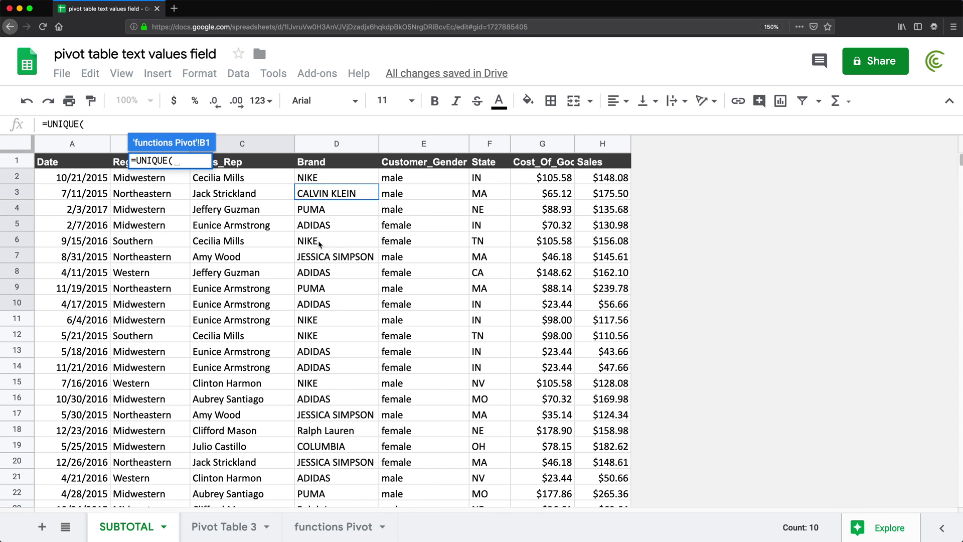
click(118, 183)
drag(117, 188, 125, 337)
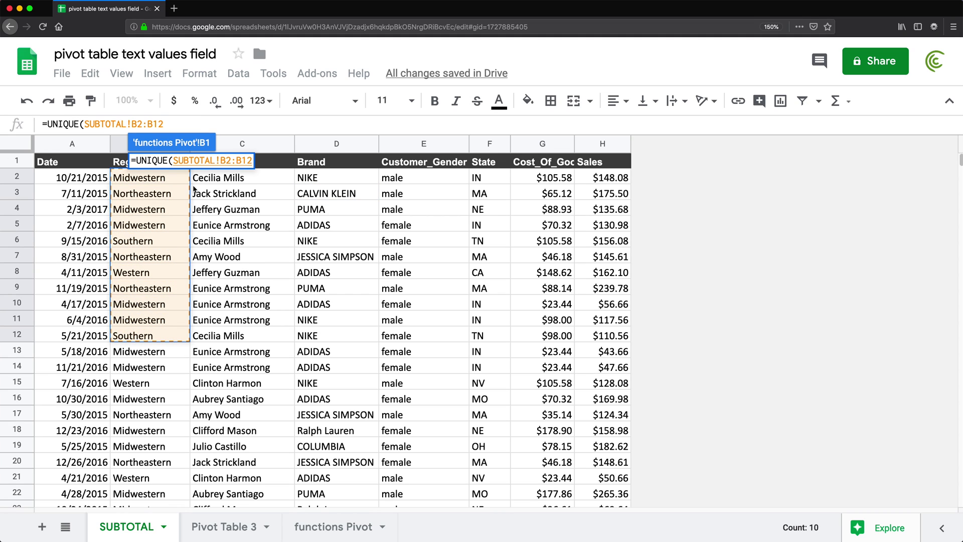
click(161, 125)
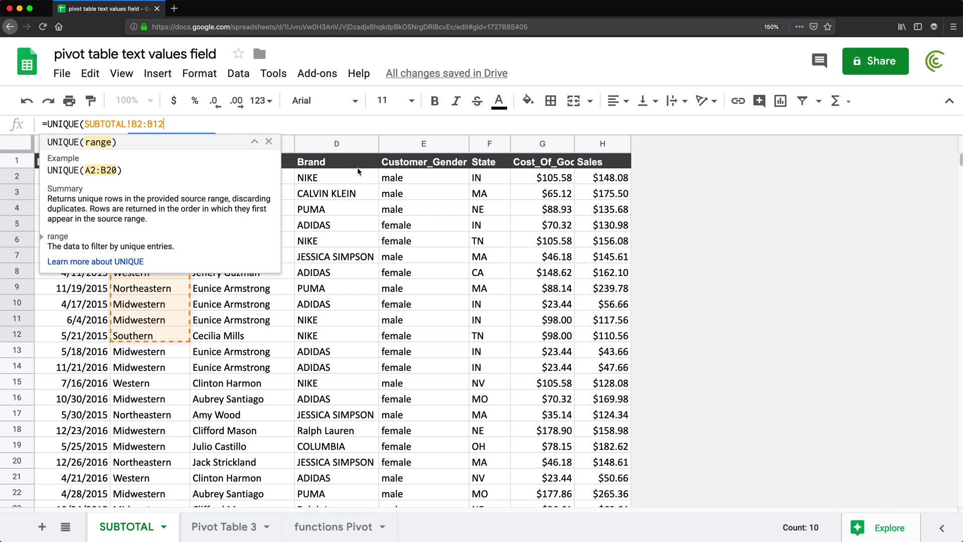
key(BackSpace)
key(BackSpace)
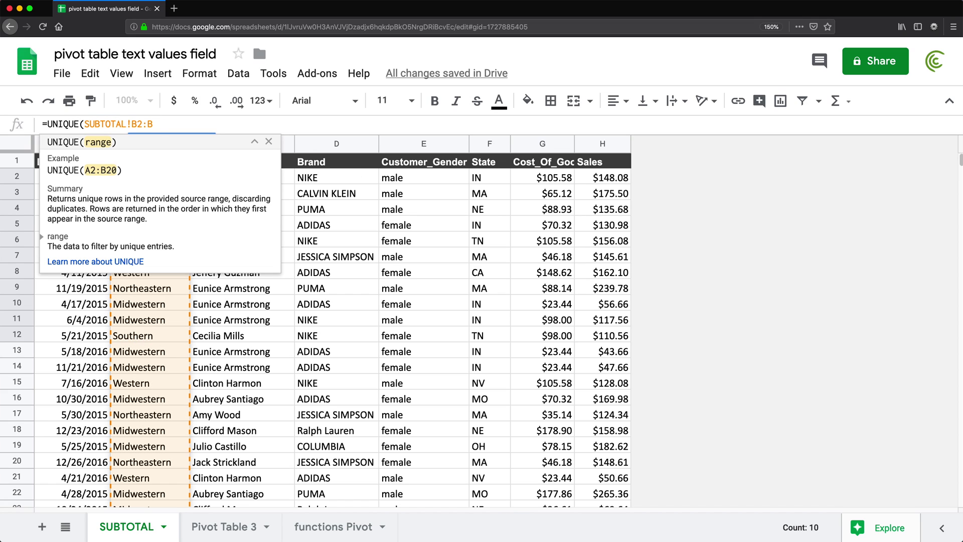
text())
key(Return)
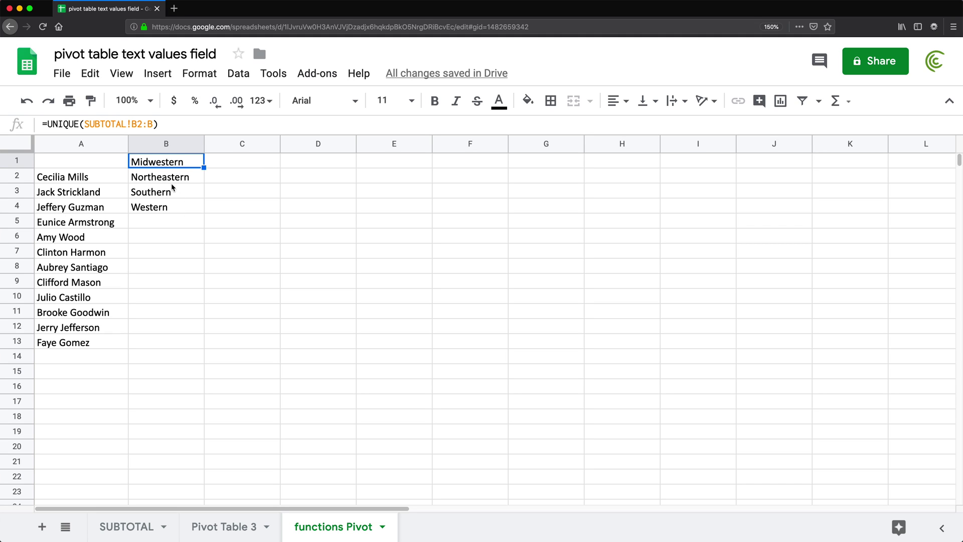
- Turn the region list in B1 into a horizontal header row by changing the formula to =TRANSPOSE(UNIQUE(SUBTOTAL!B2:B))
drag(168, 162, 401, 161)
drag(147, 165, 150, 206)
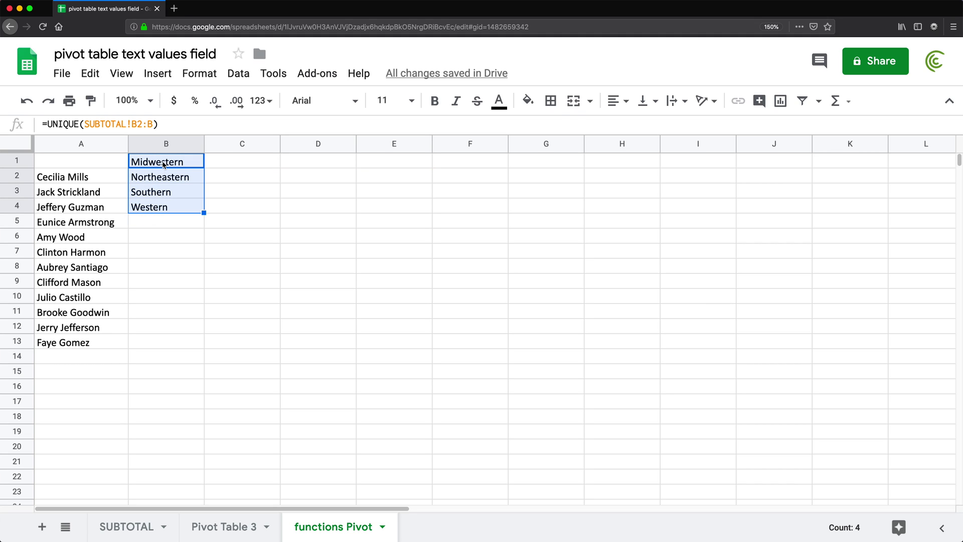
click(164, 166)
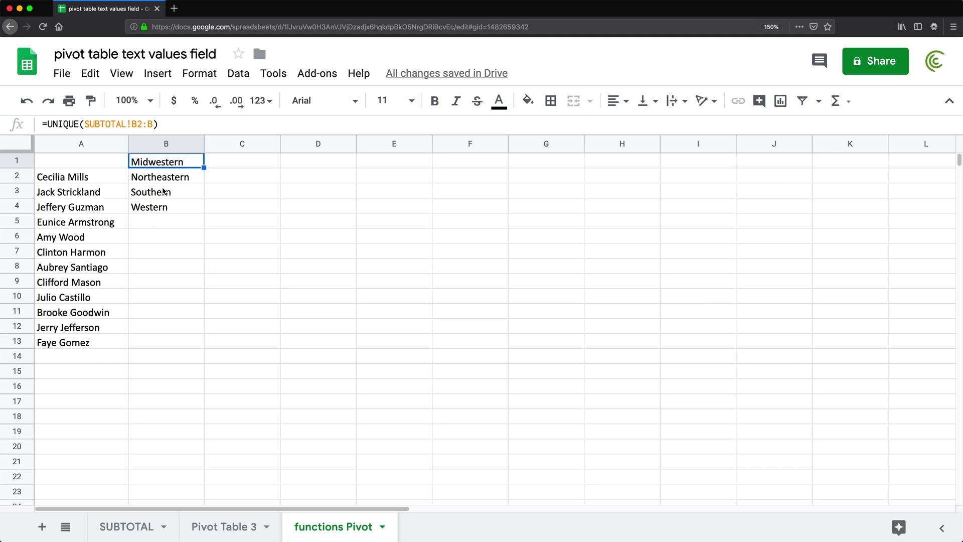
double_click(158, 162)
click(136, 162)
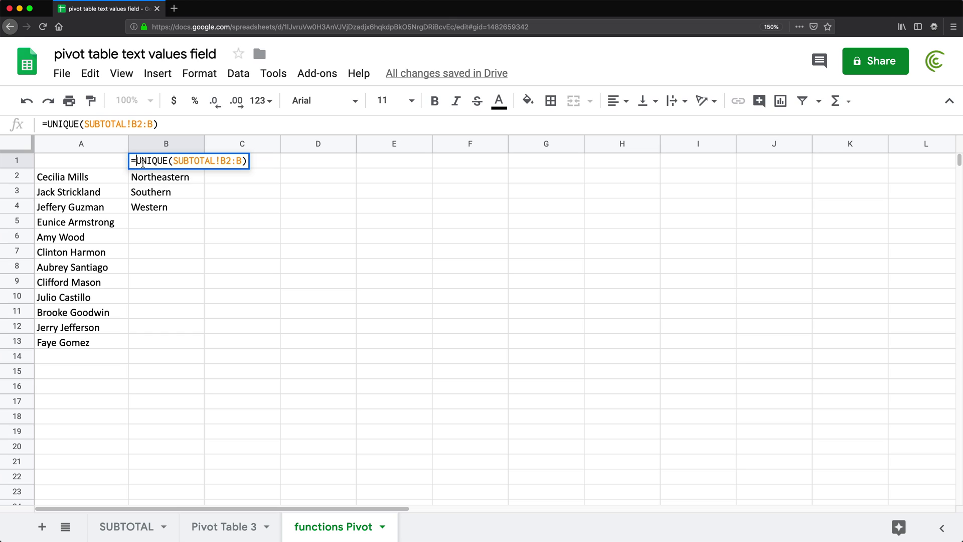
text(TRA)
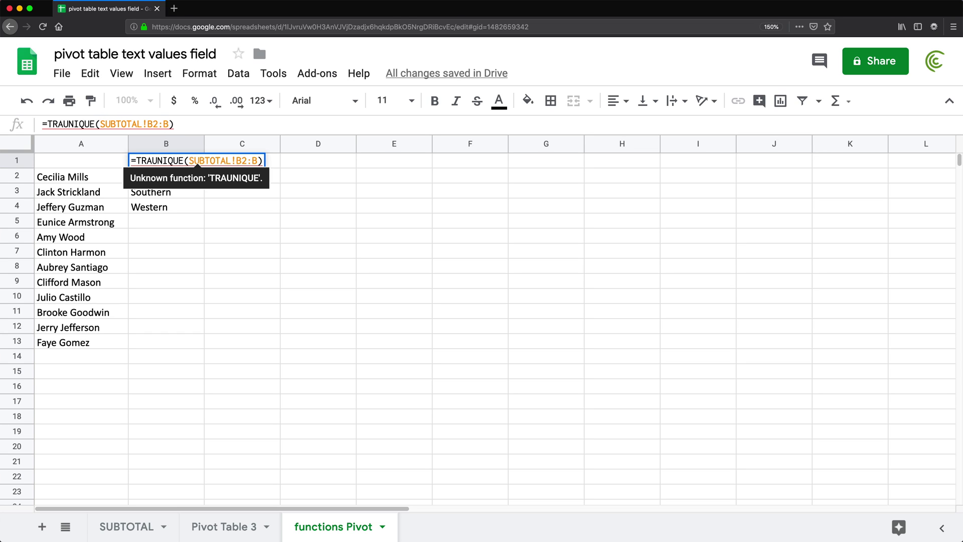
text(NSPOSE()
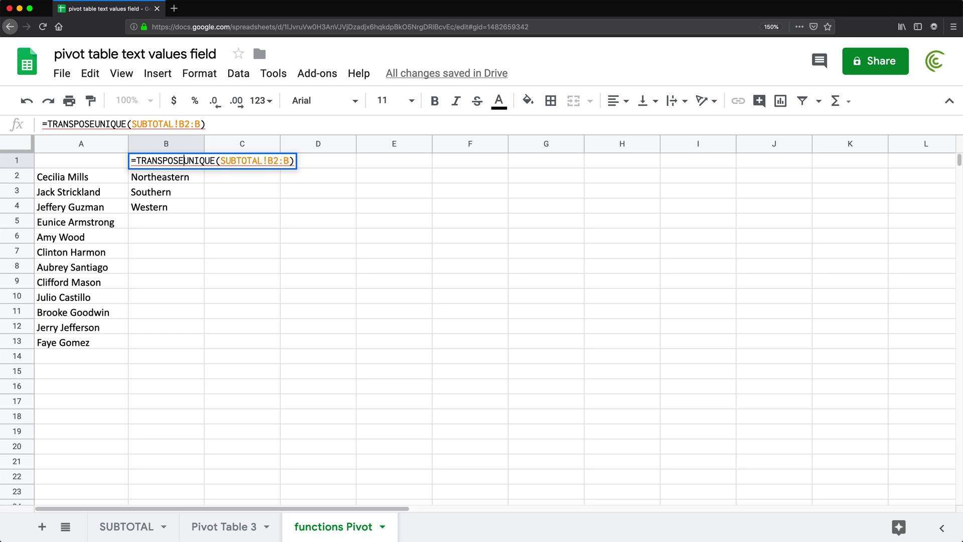
click(246, 161)
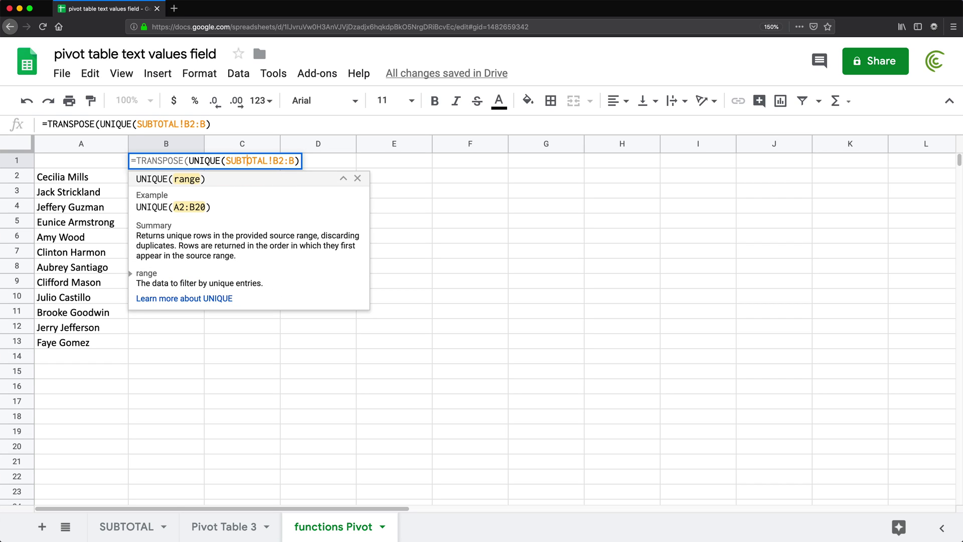
click(300, 160)
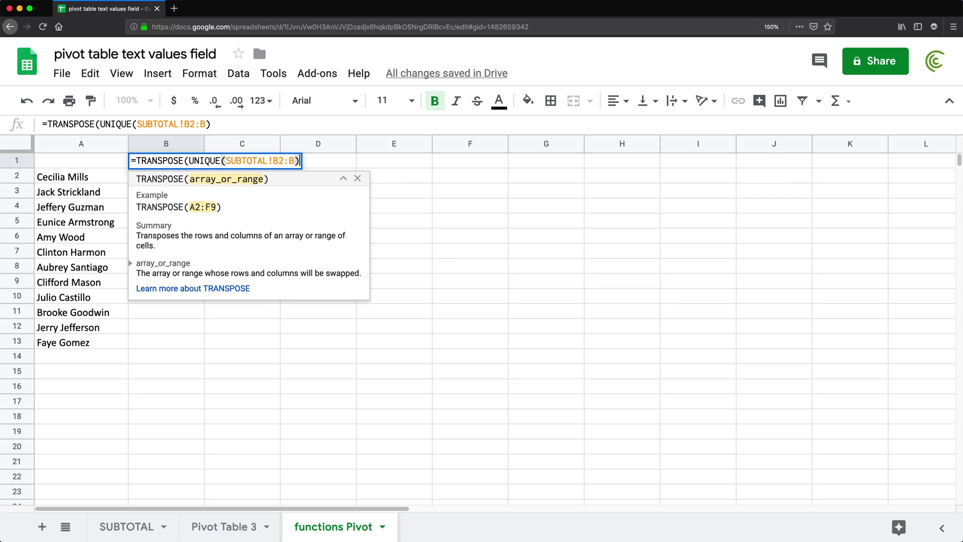
text())
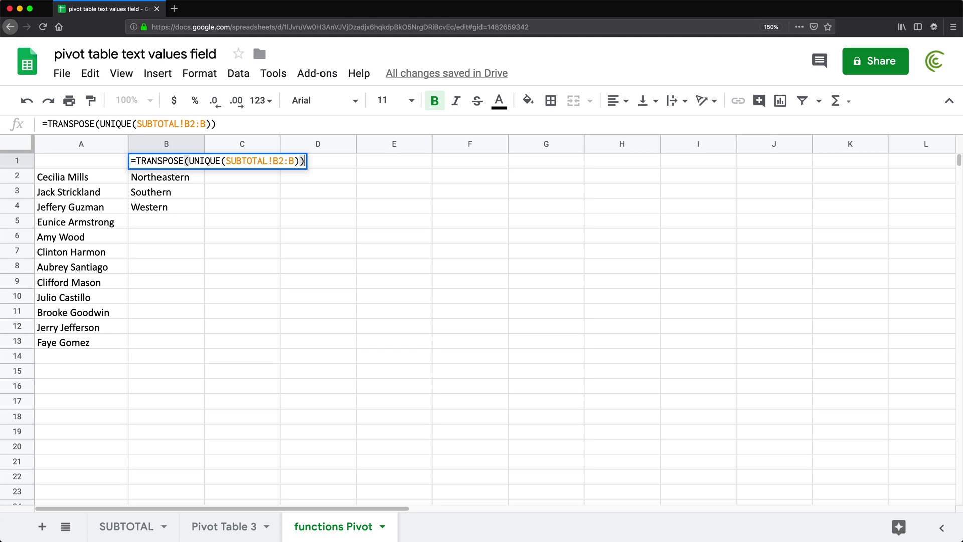
key(Return)
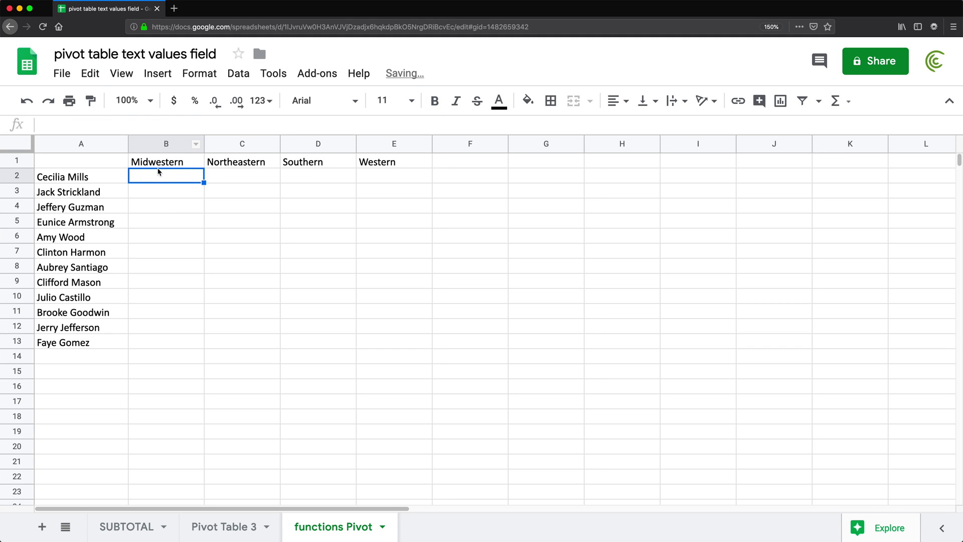
- Start a FILTER formula in cell B2 with the open-ended brand column SUBTOTAL!D2:D as its range
drag(155, 162, 520, 168)
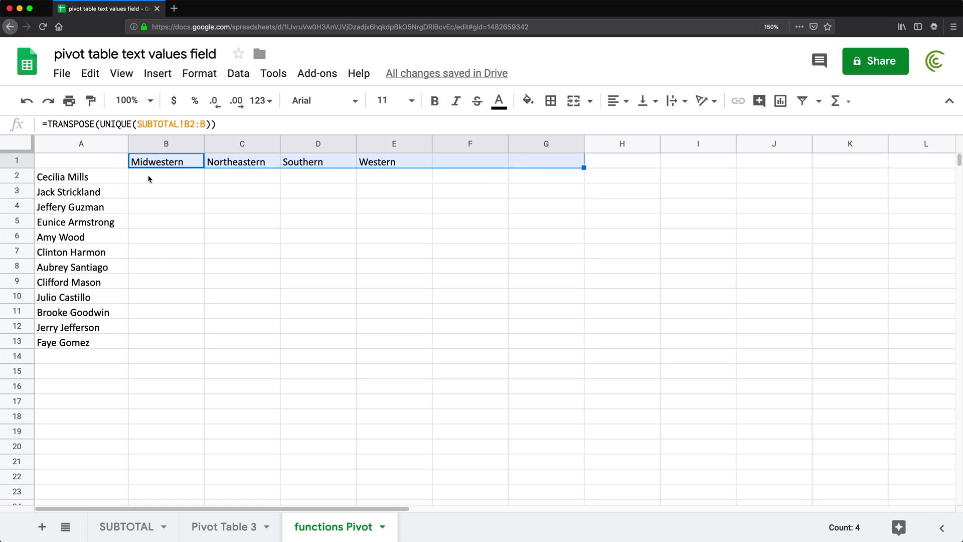
drag(149, 178, 422, 345)
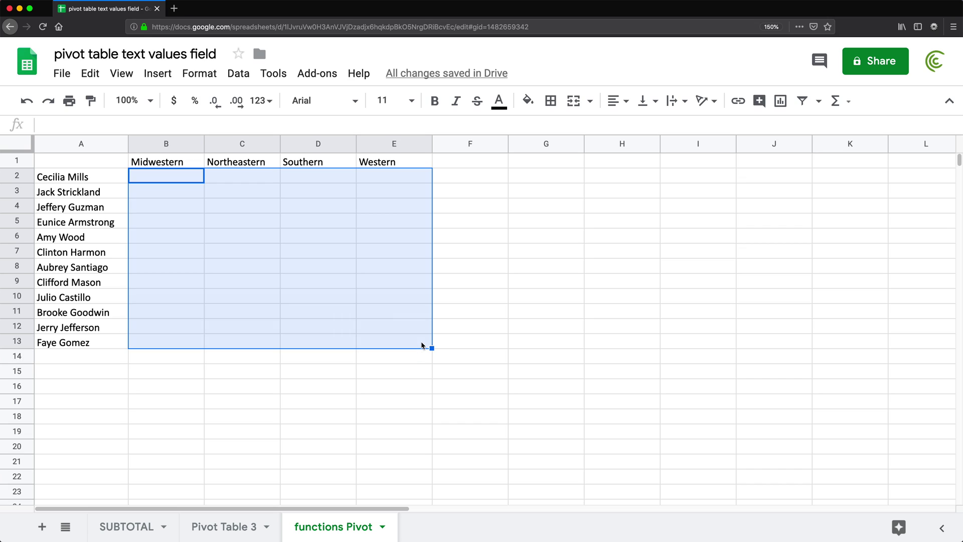
click(155, 176)
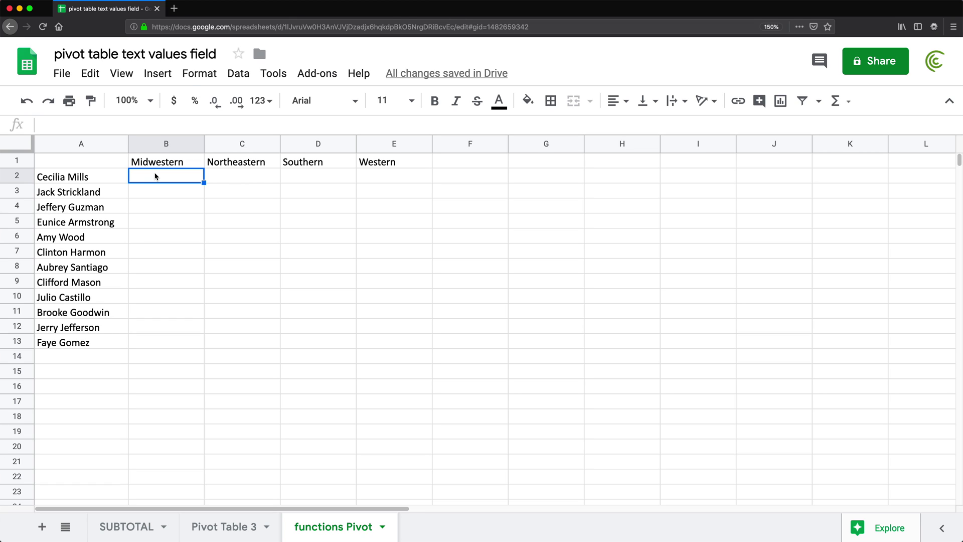
text(=fil)
key(Tab)
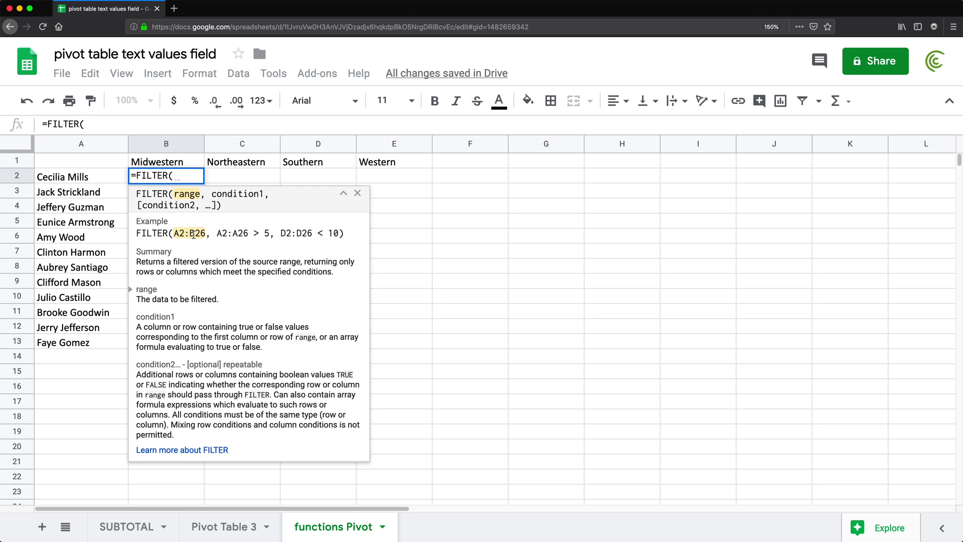
click(123, 527)
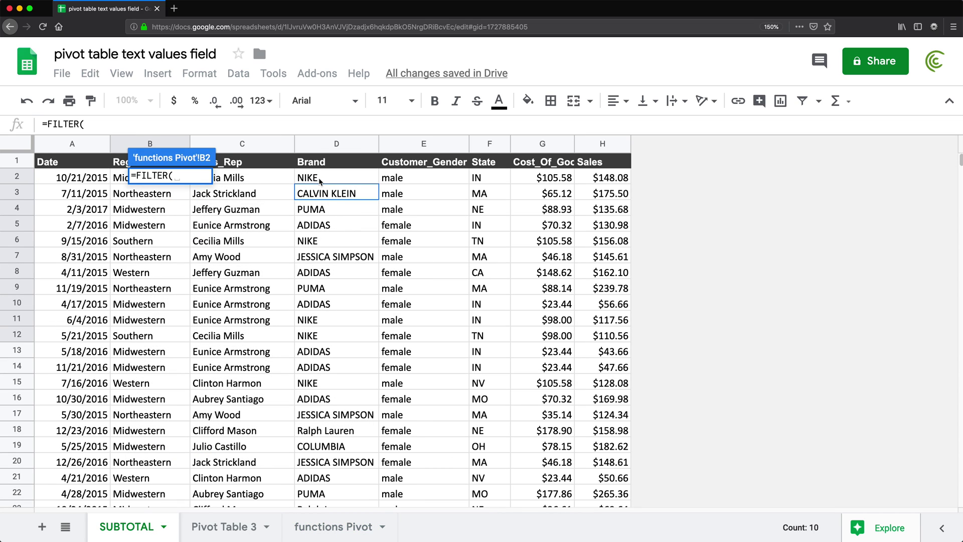
drag(327, 181, 326, 331)
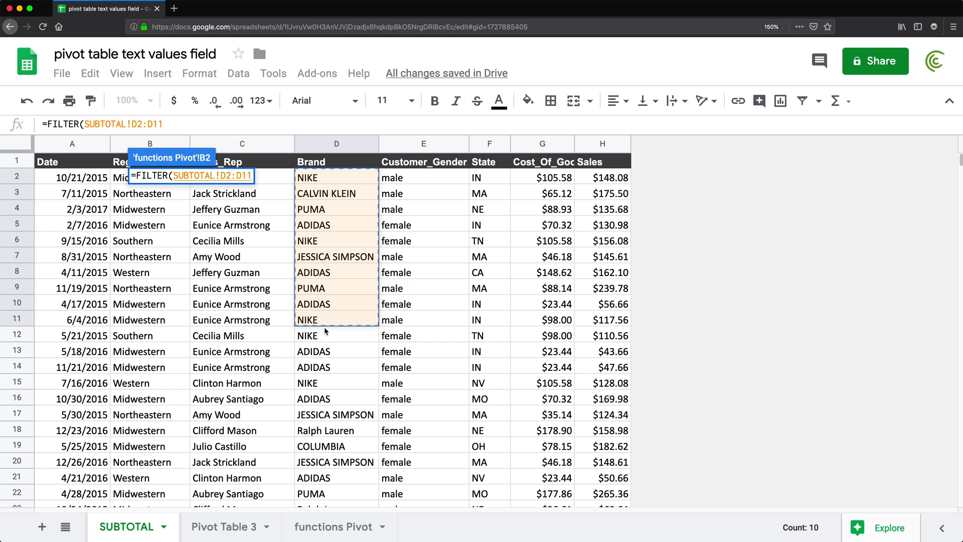
key(BackSpace)
key(BackSpace)
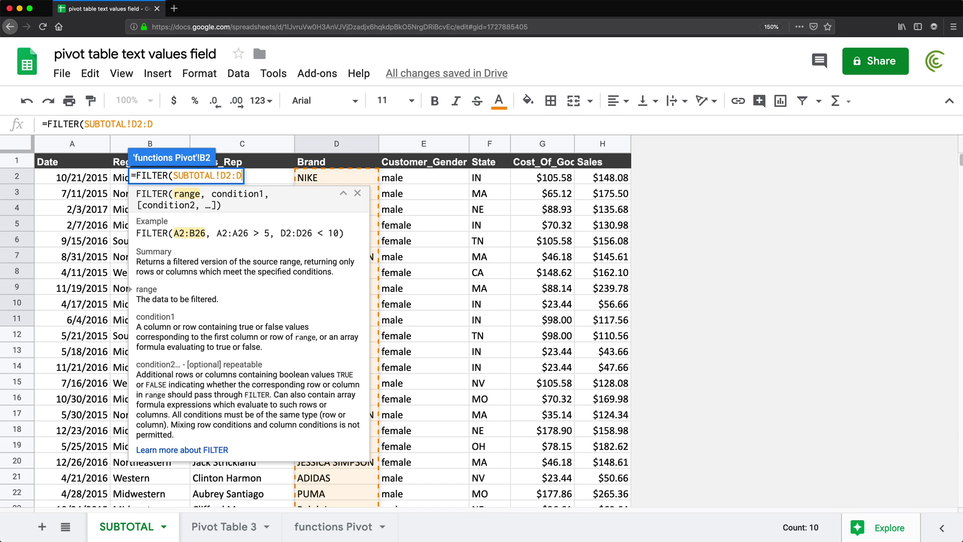
text(,)
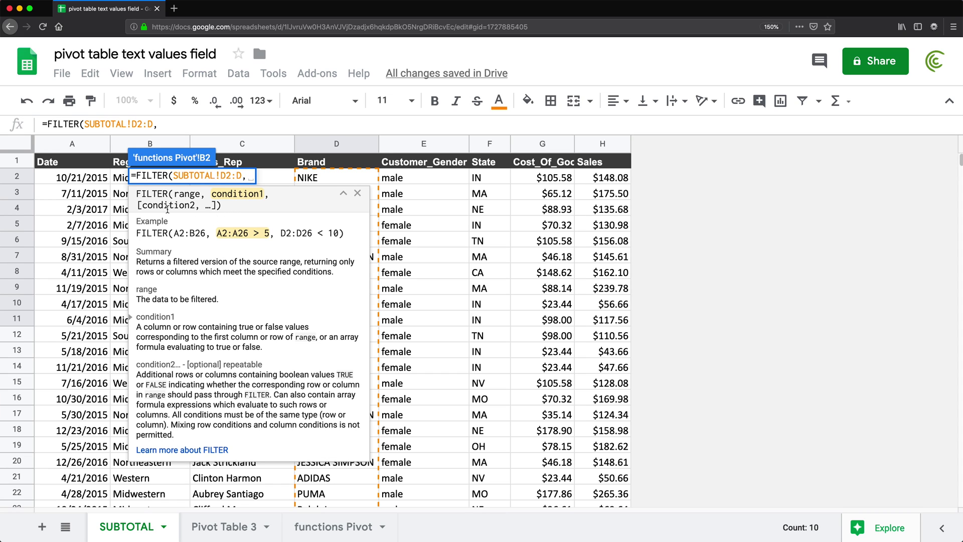
- Add the sales rep condition SUBTOTAL!C2:C=A2 to the FILTER formula in B2
click(265, 162)
click(226, 197)
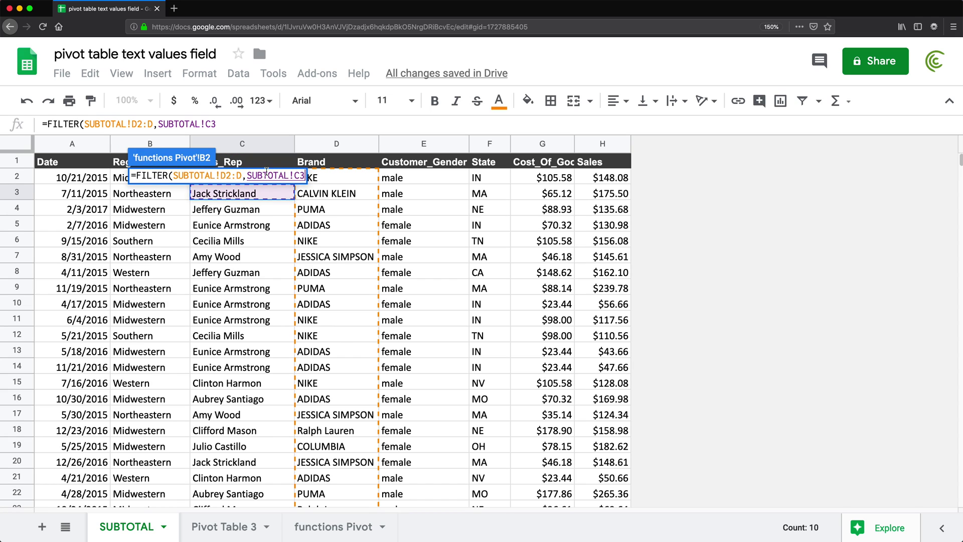
drag(243, 199, 236, 323)
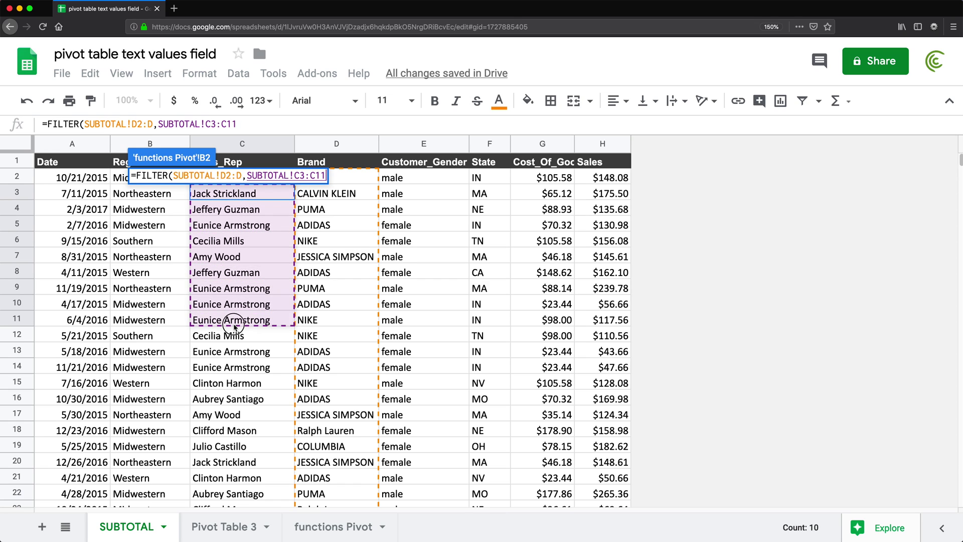
click(217, 124)
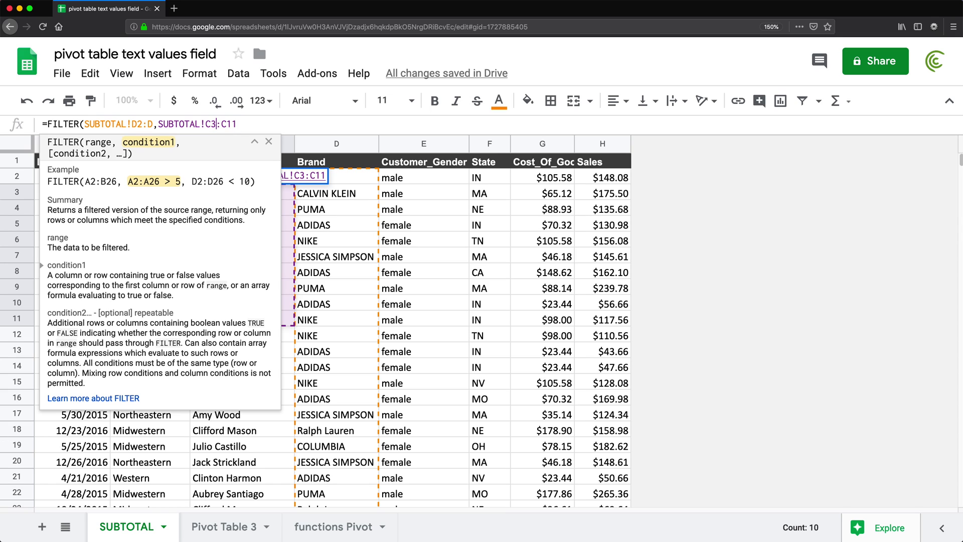
key(BackSpace)
text(2)
click(266, 123)
key(BackSpace)
key(BackSpace)
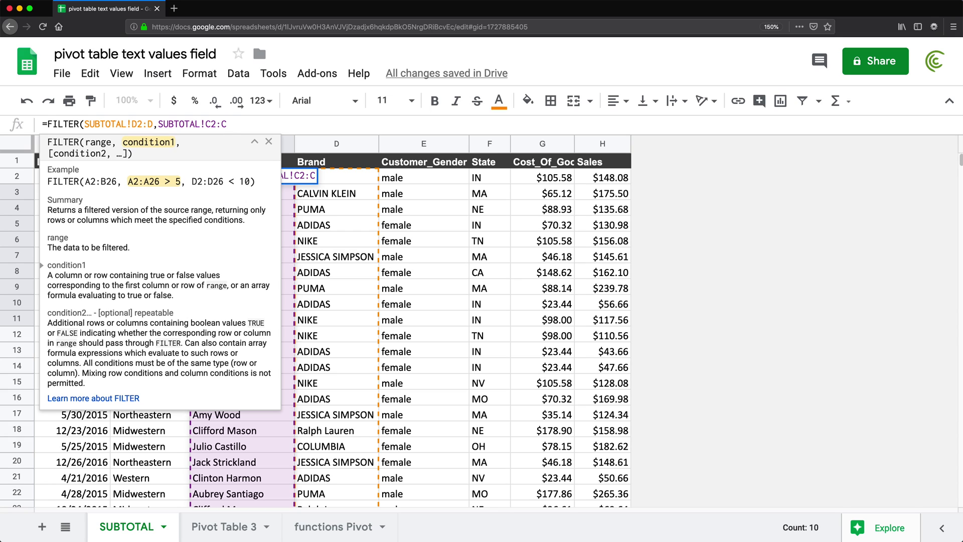
text(=)
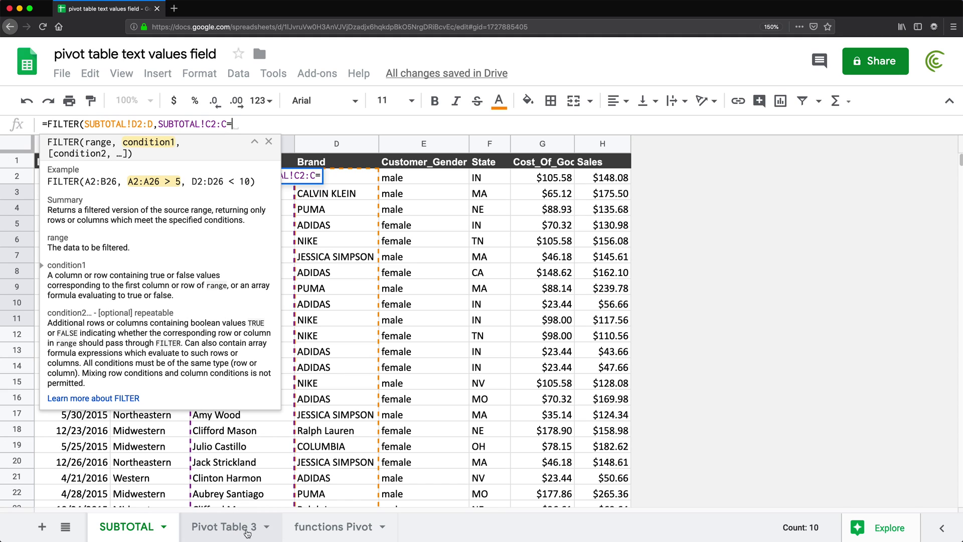
click(340, 527)
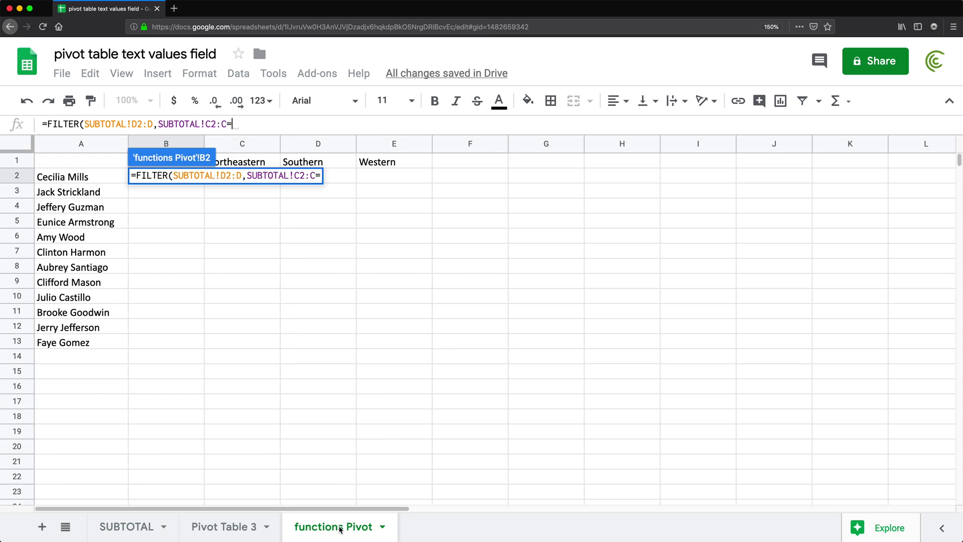
click(63, 182)
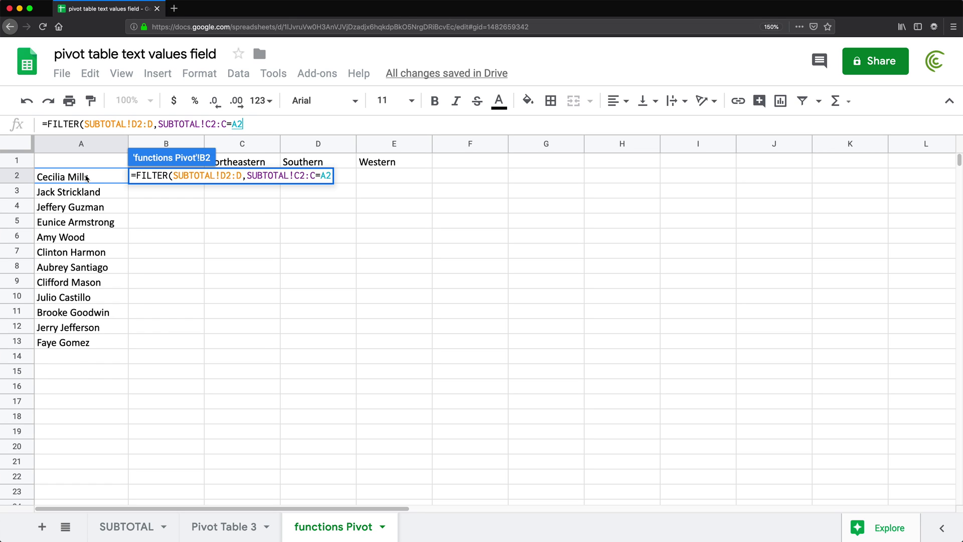
- Add the region condition SUBTOTAL!B2:B=B1 to the FILTER formula in B2 and complete the formula
text(,)
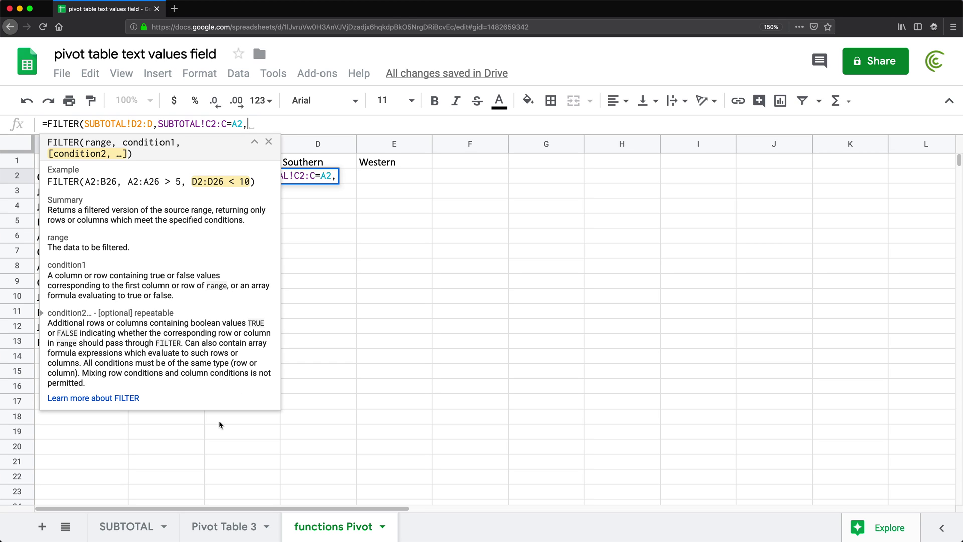
click(127, 527)
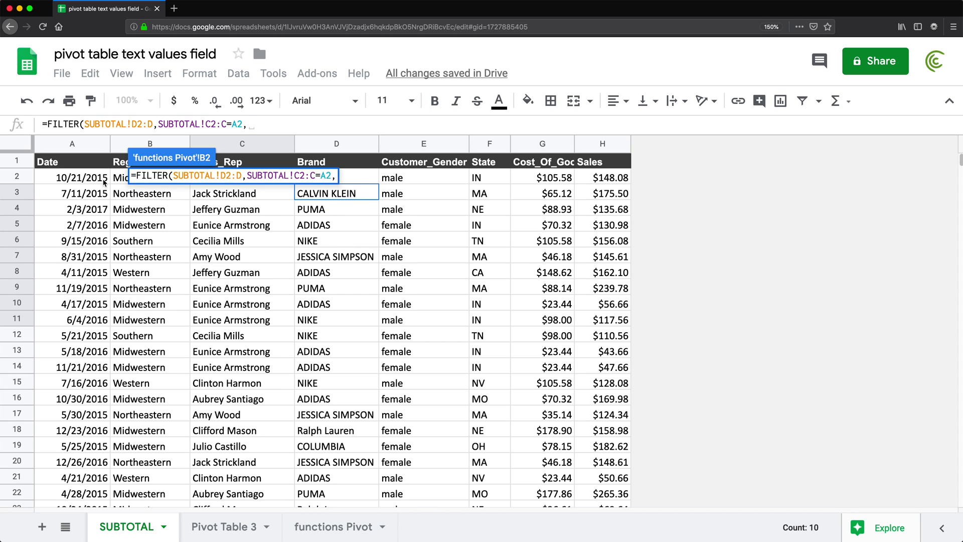
drag(114, 179, 133, 321)
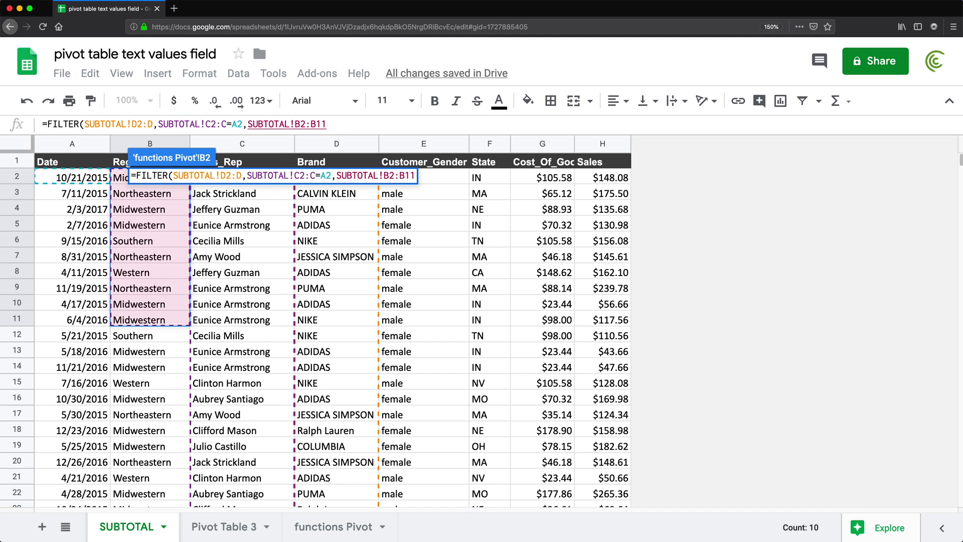
click(327, 124)
key(BackSpace)
key(BackSpace)
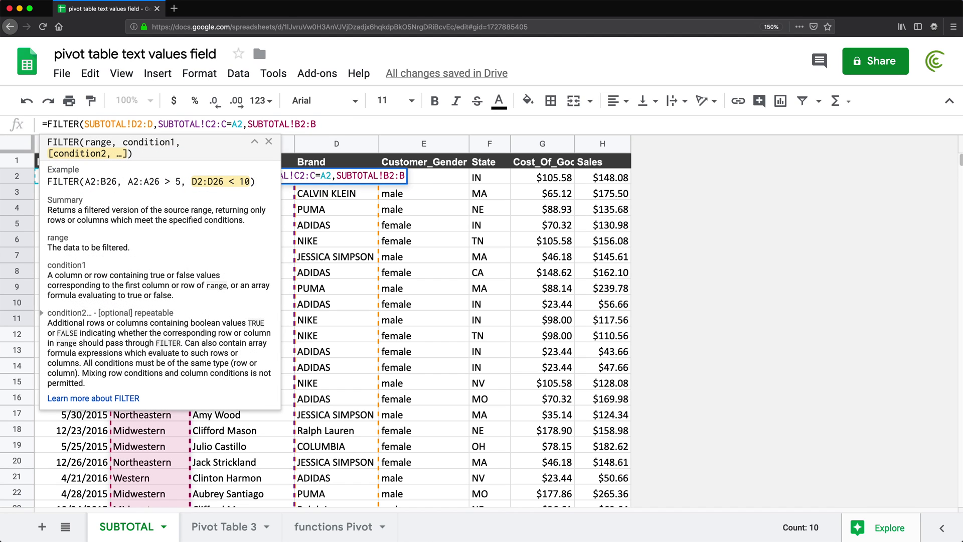
text(=)
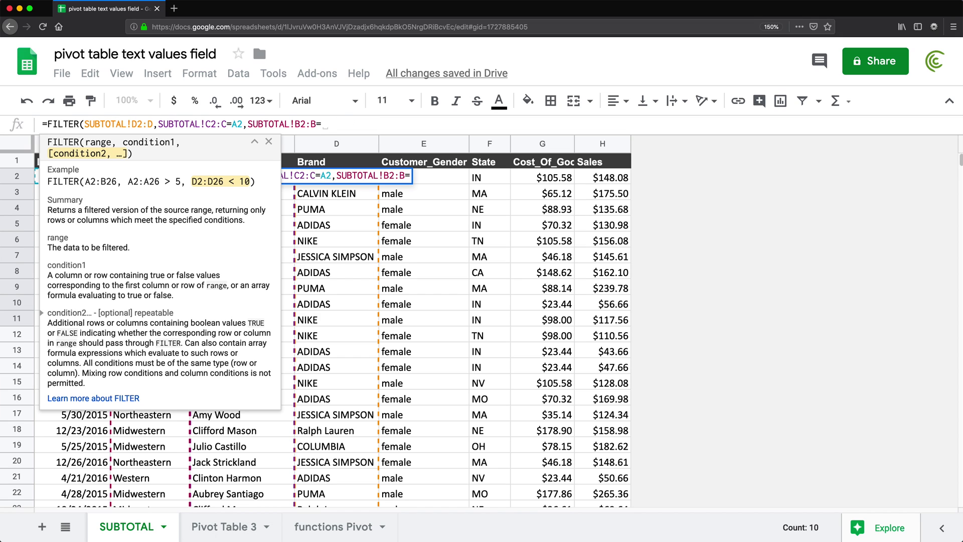
click(339, 533)
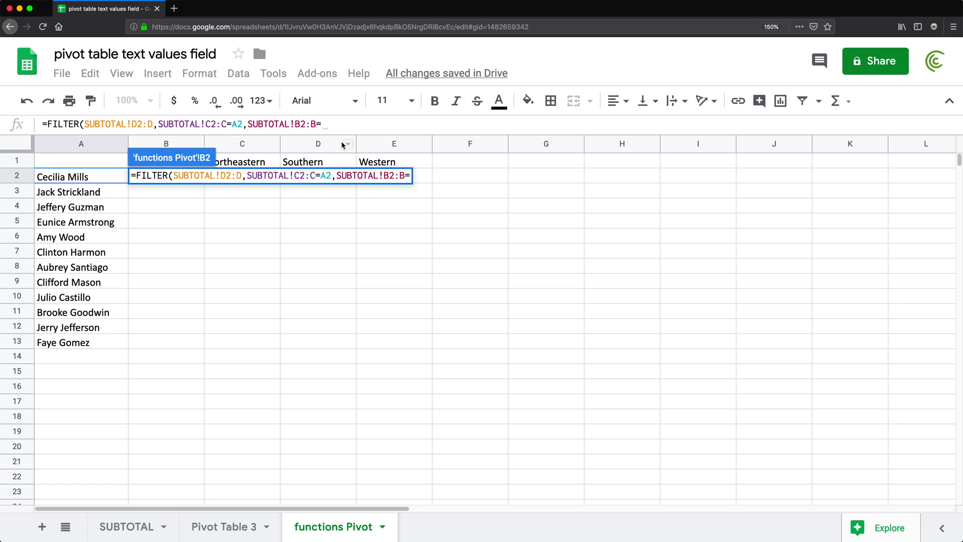
text(B1)
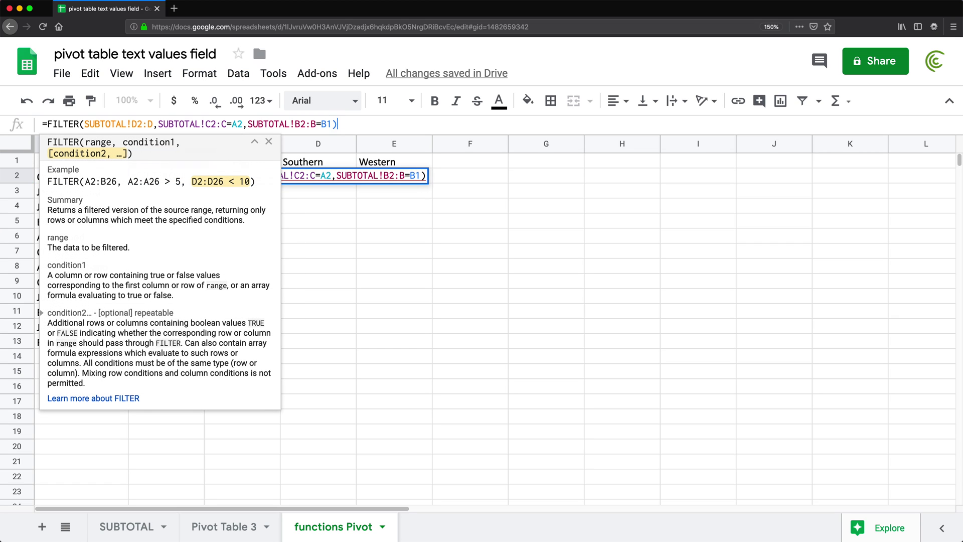
text())
key(Return)
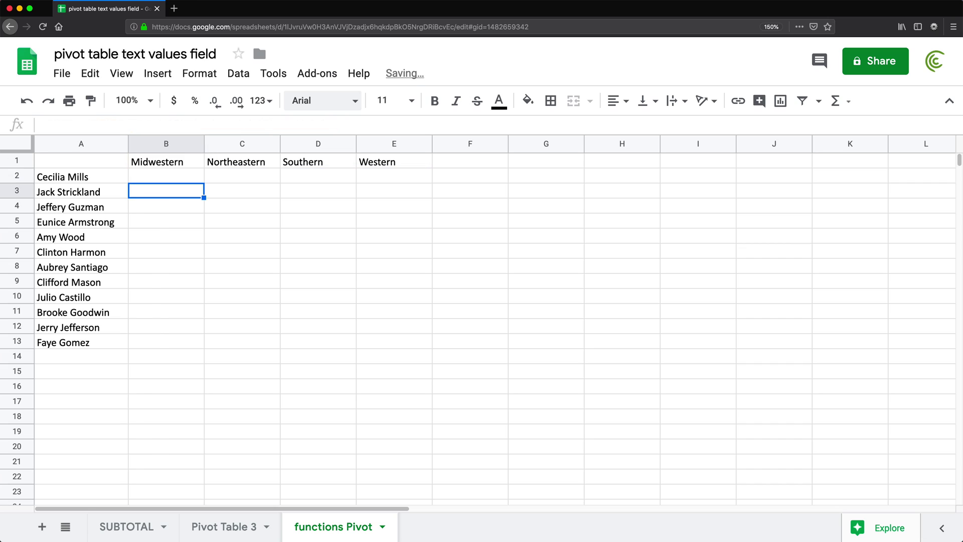
- Check the brands listed down column B against the region in B1 and the sales rep in A2, looking for duplicates
click(176, 165)
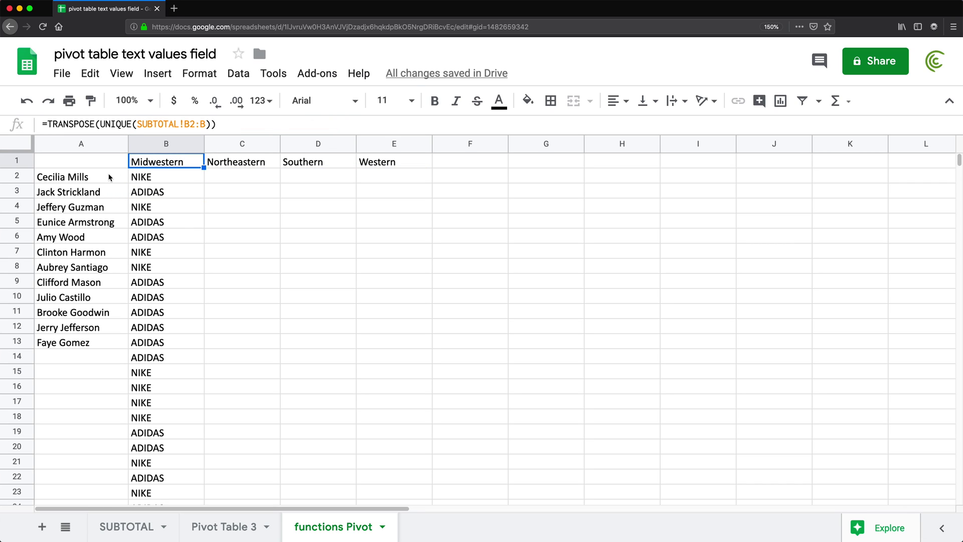
click(81, 181)
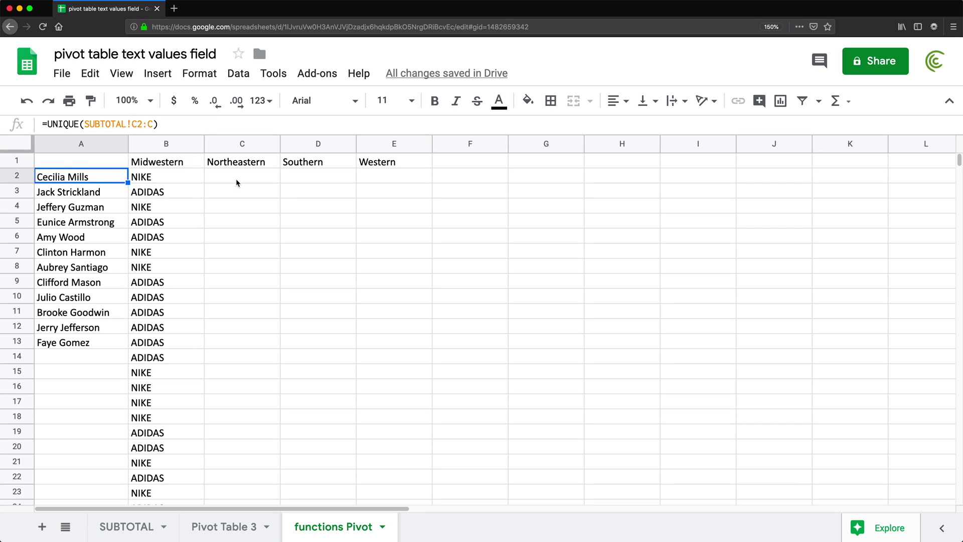
click(187, 181)
scroll(172, 223, down, 7)
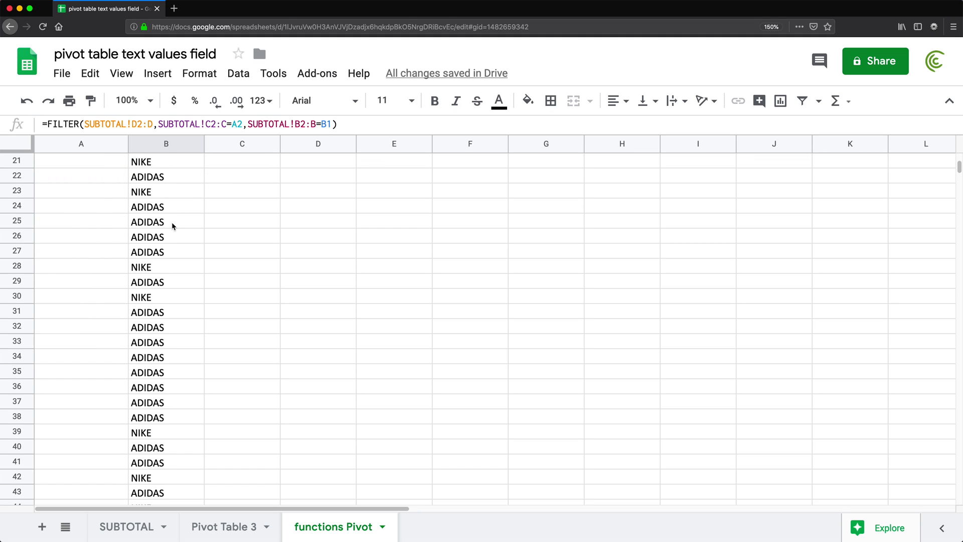
scroll(171, 225, up, 7)
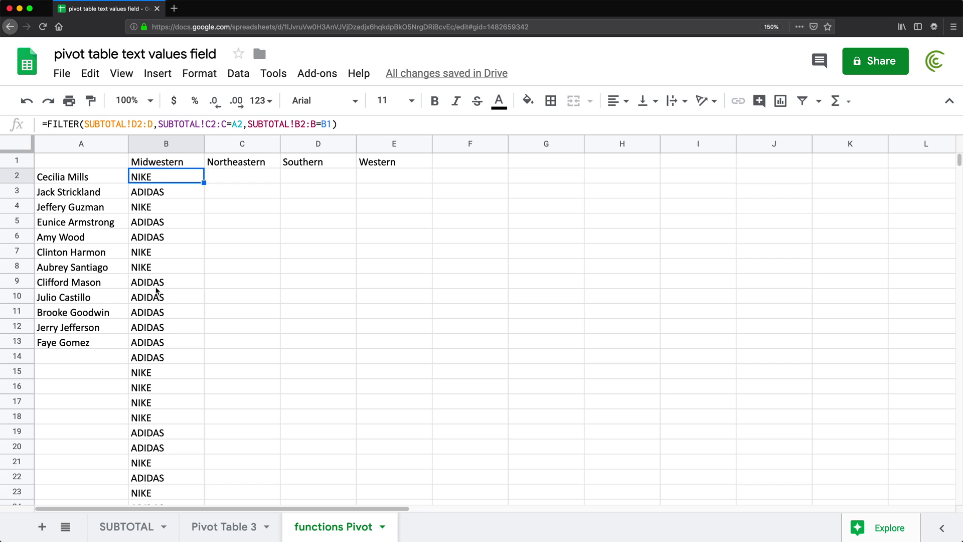
drag(156, 288, 155, 361)
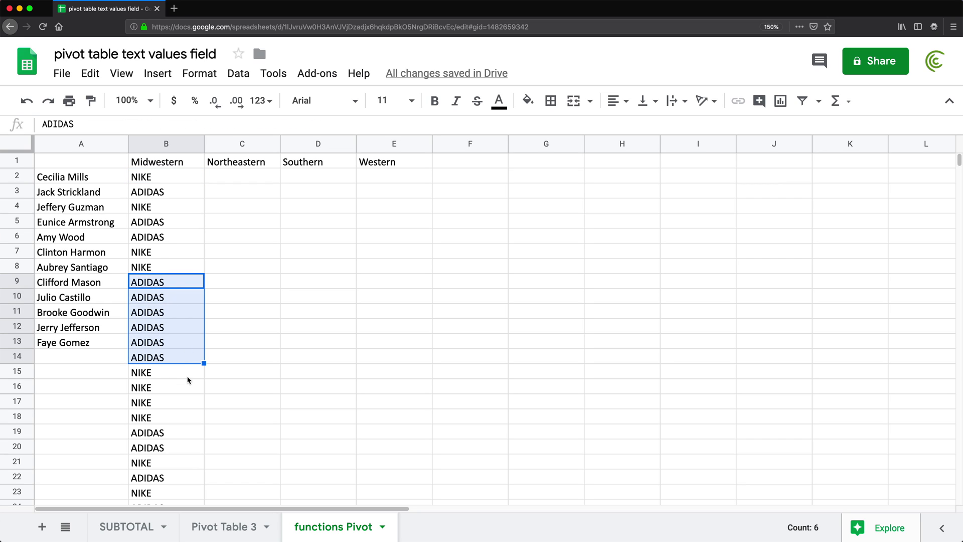
- Wrap the FILTER formula in B2 in UNIQUE and check the resulting brands against the rep in A2 and region in B1
click(178, 176)
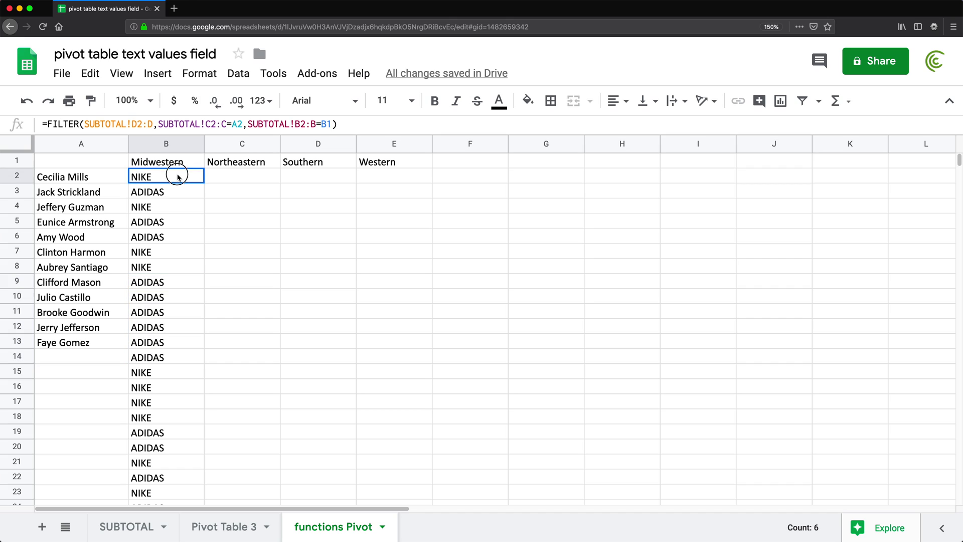
double_click(178, 177)
click(138, 176)
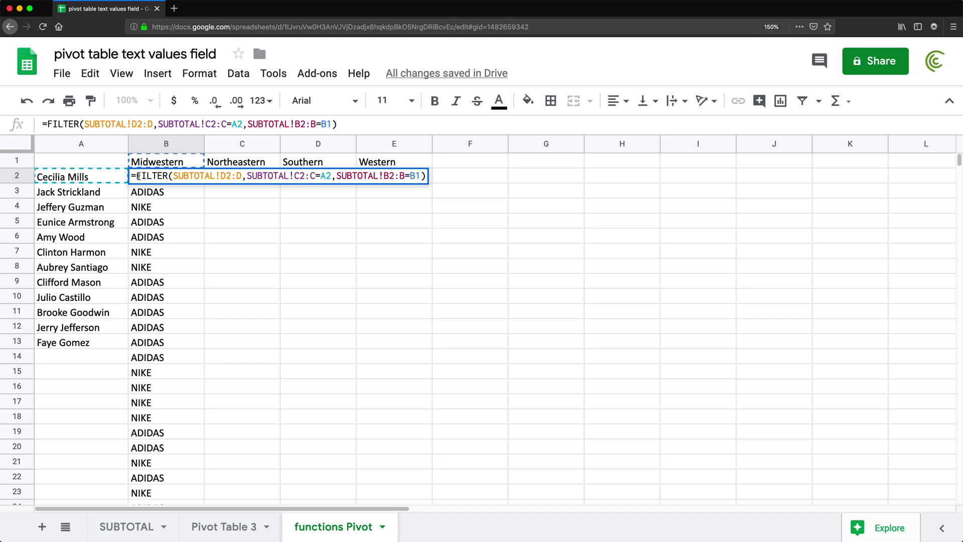
text(Uni)
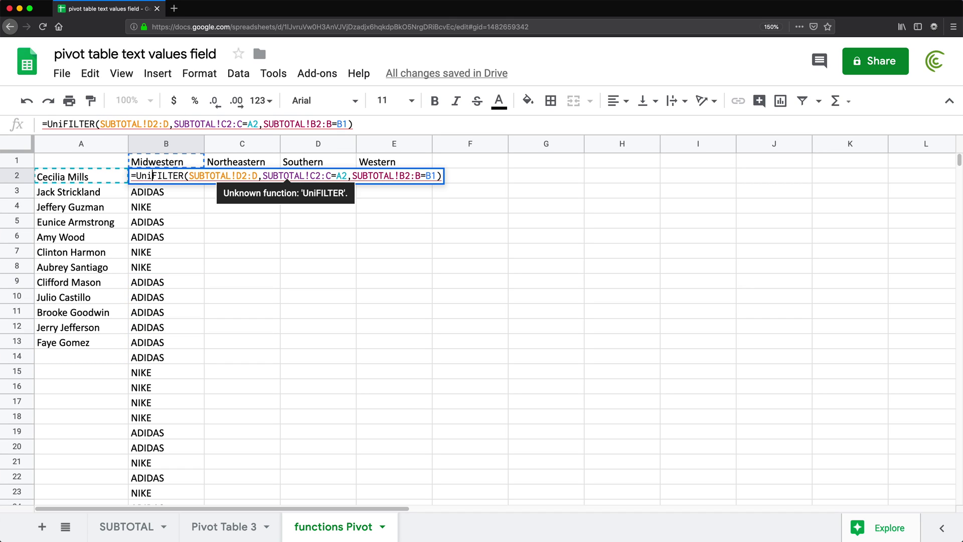
text(que()
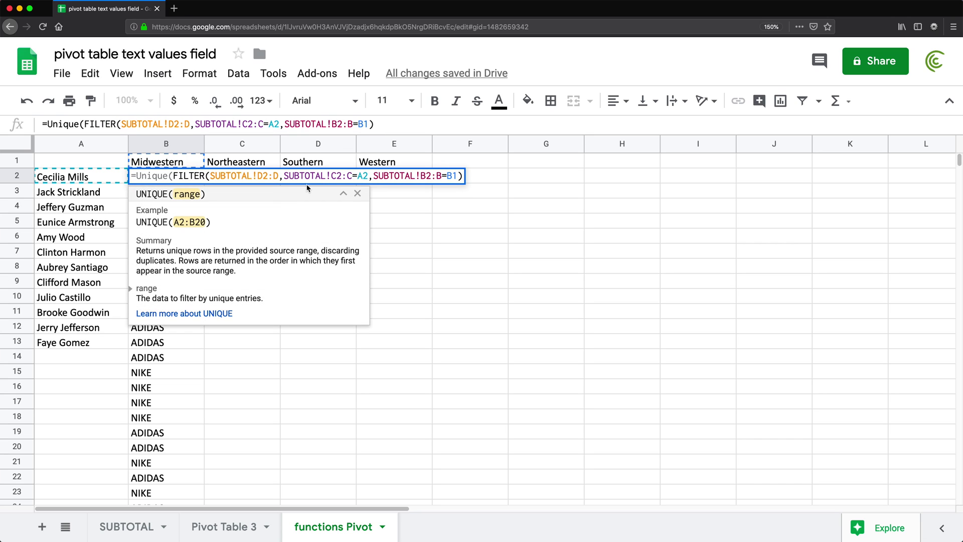
click(462, 175)
text())
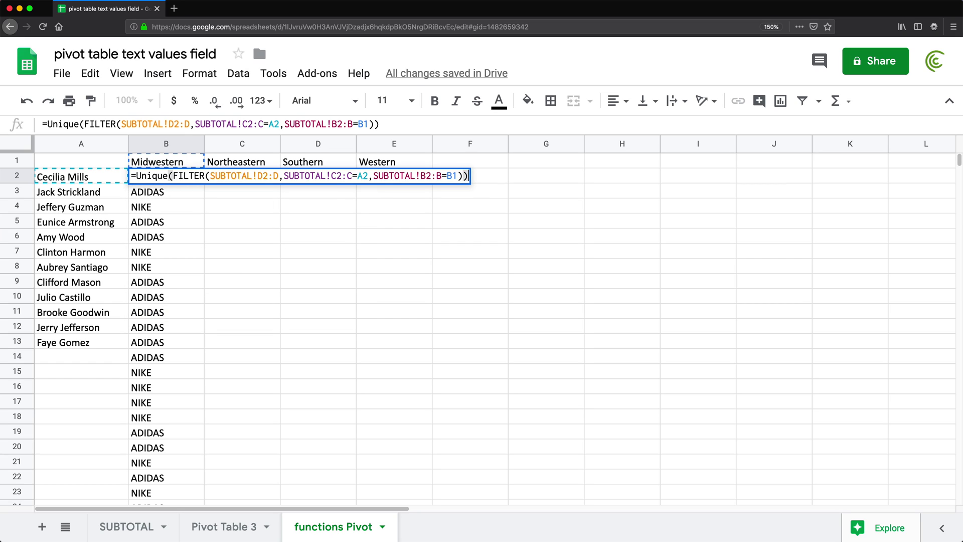
key(Return)
drag(176, 179, 175, 191)
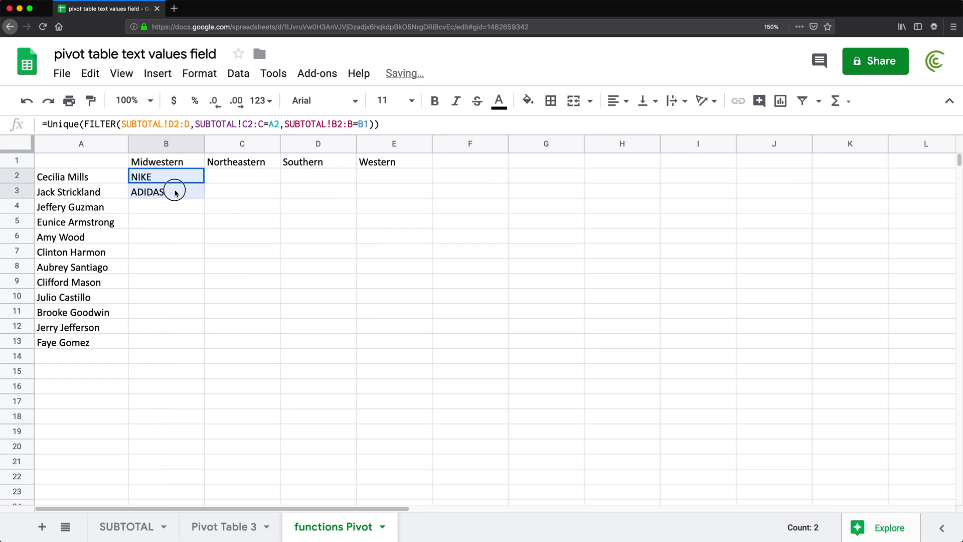
click(98, 177)
click(167, 163)
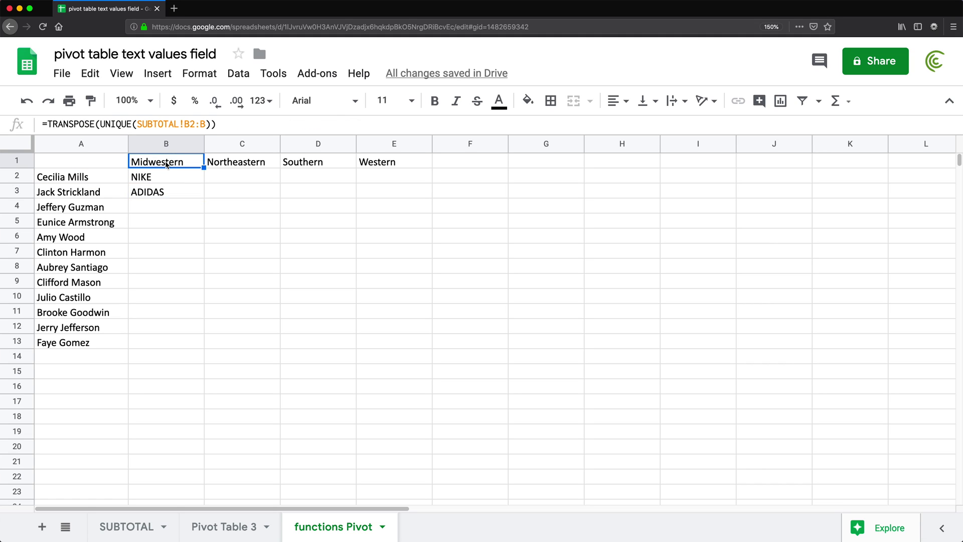
drag(170, 183, 166, 193)
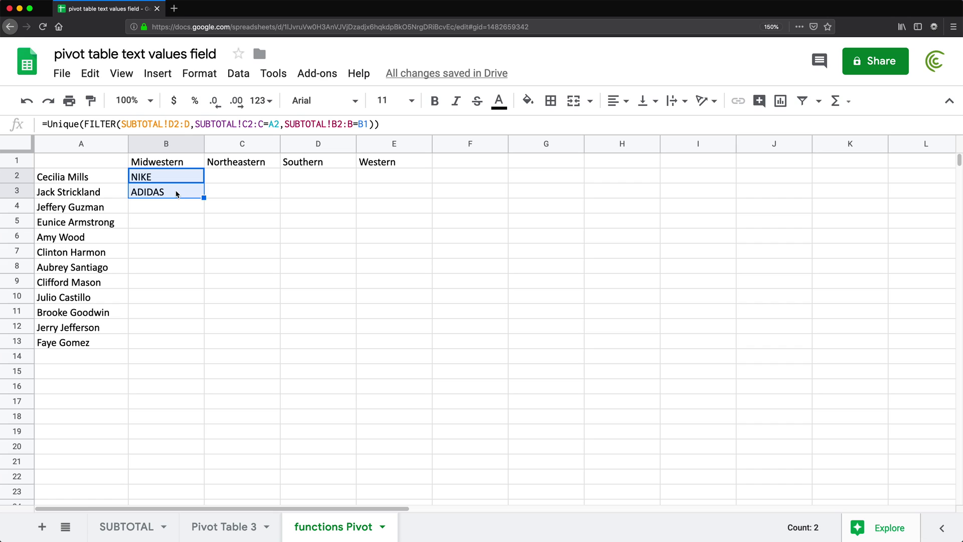
- Combine the unique brands in B2 into one comma-separated cell by wrapping the formula in JOIN with the delimiter ","
click(152, 181)
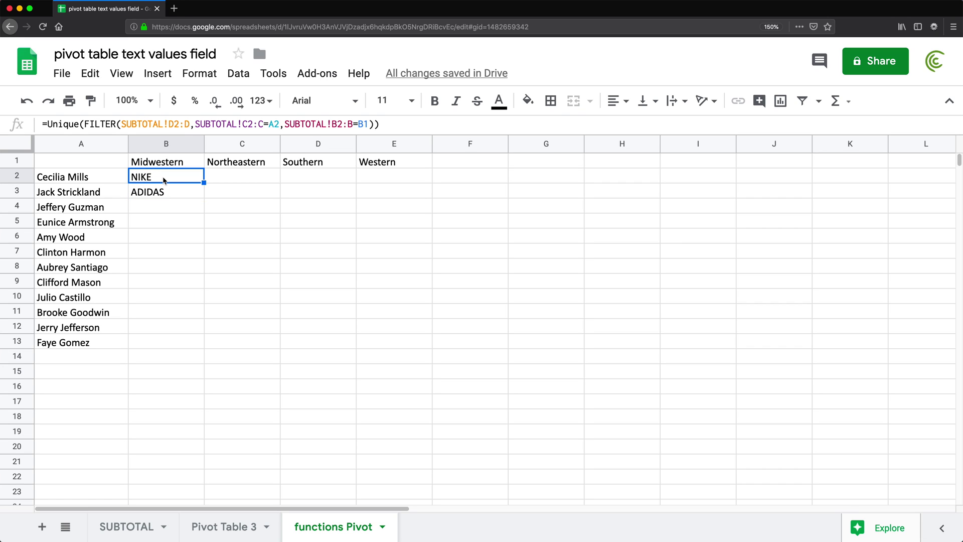
double_click(164, 179)
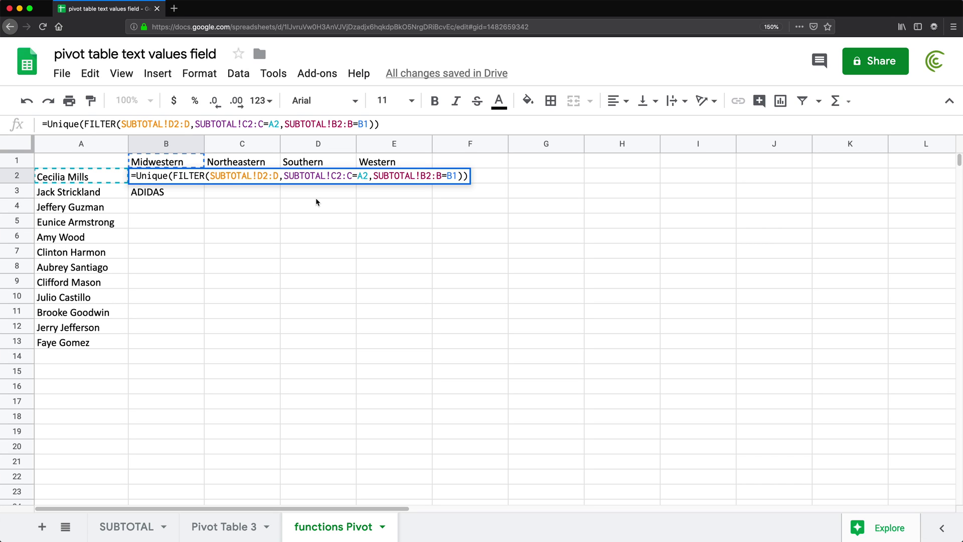
text(JOIN)
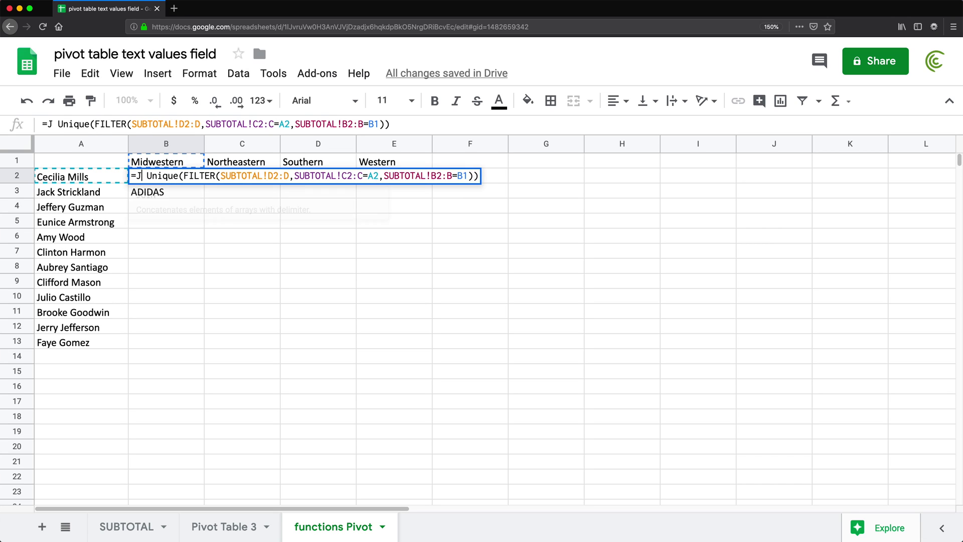
text(()
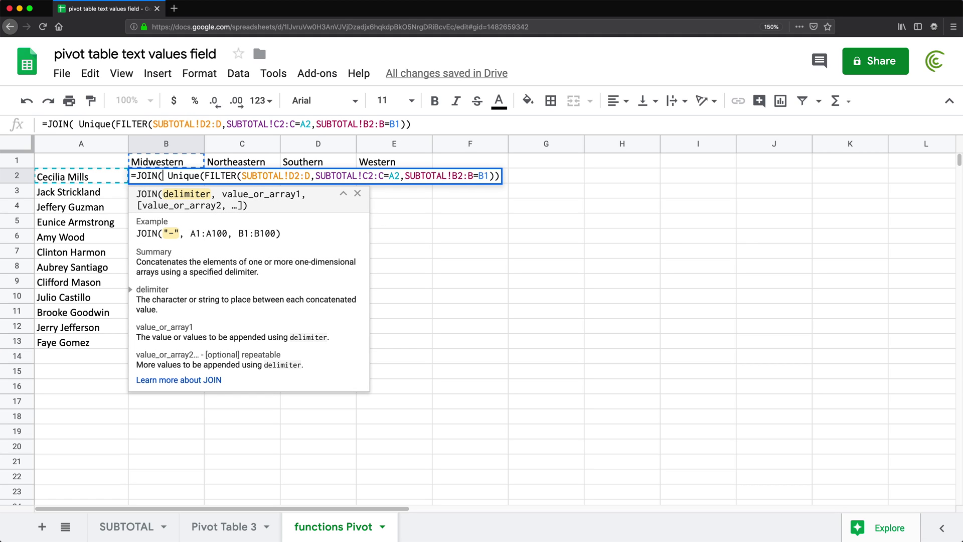
text(",")
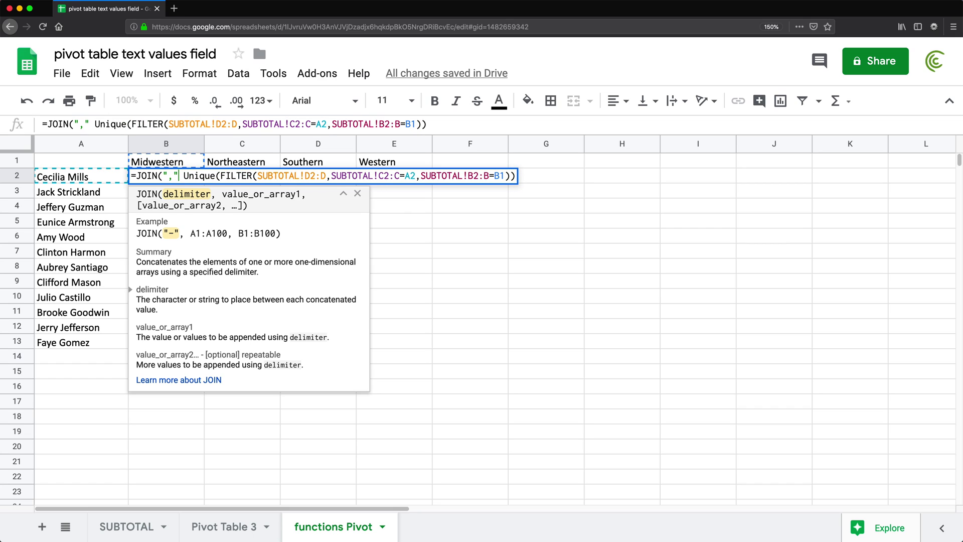
text(,)
key(Right)
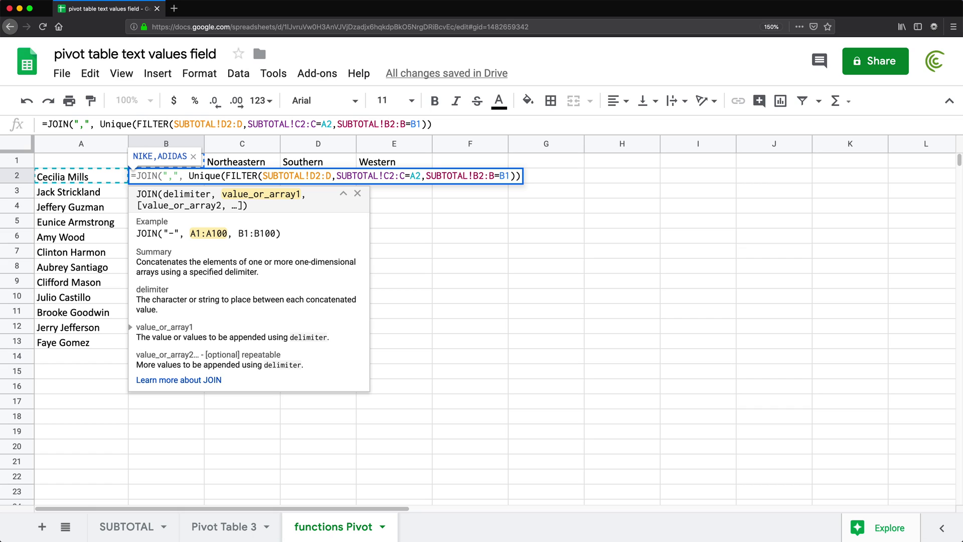
key(BackSpace)
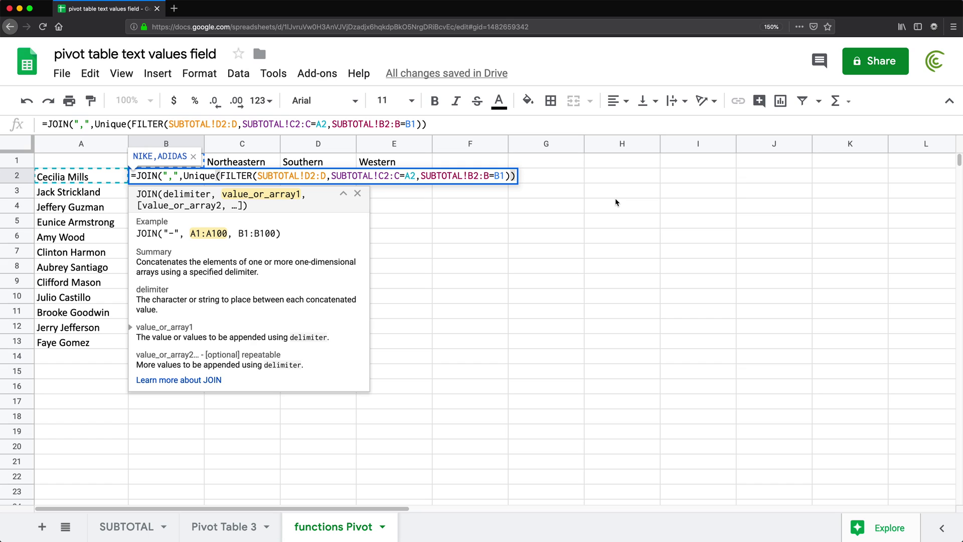
text())
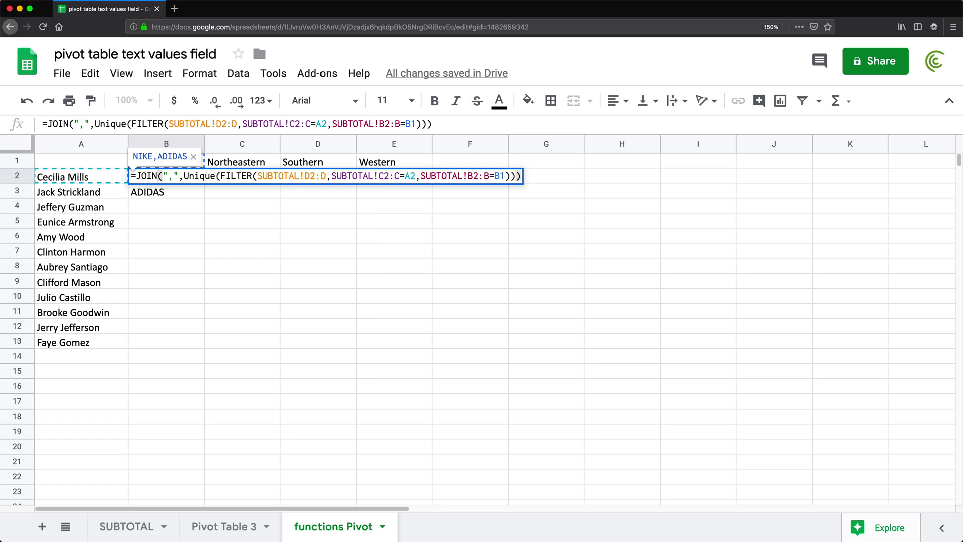
key(Return)
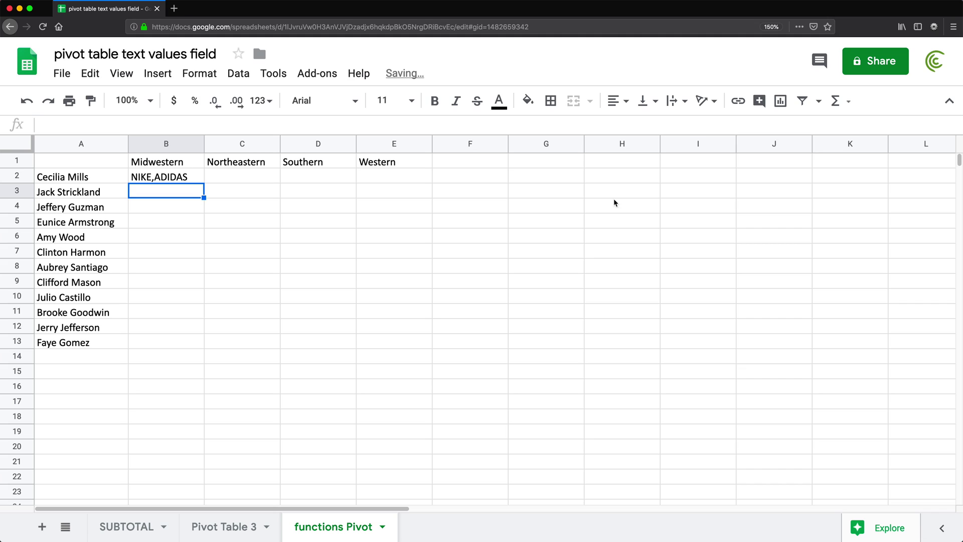
- Make the three SUBTOTAL ranges in the B2 formula absolute: $D$2:$D, $C$2:$C and $B$2:$B
click(174, 176)
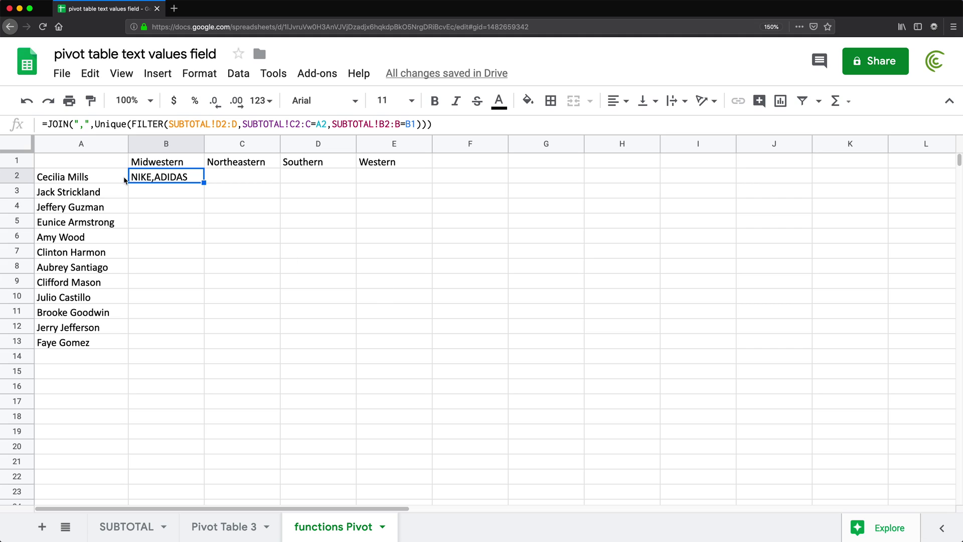
double_click(193, 177)
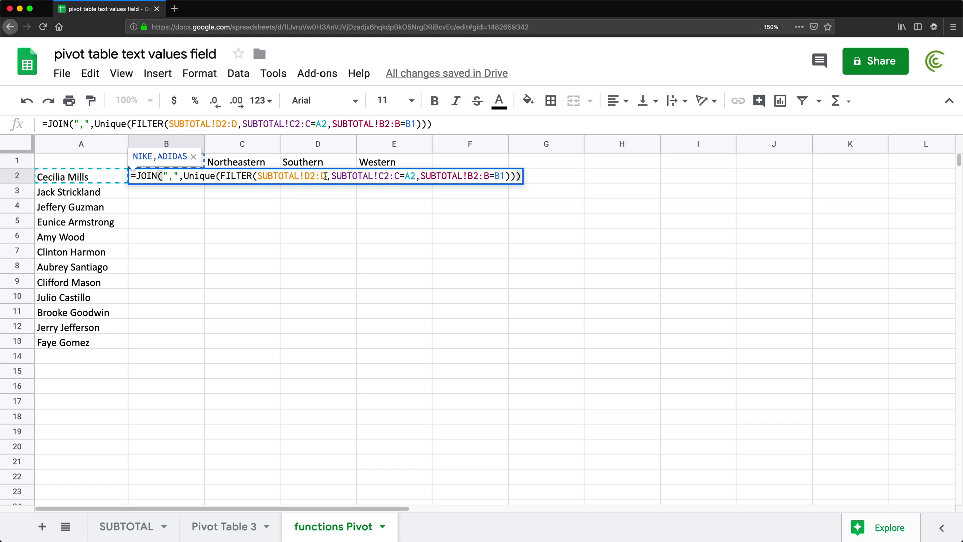
drag(326, 177, 257, 176)
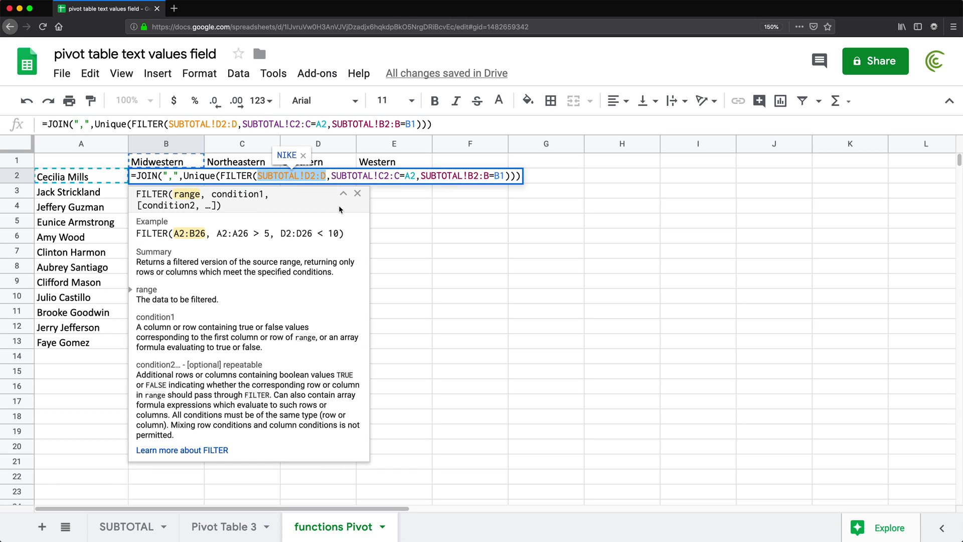
key(F4)
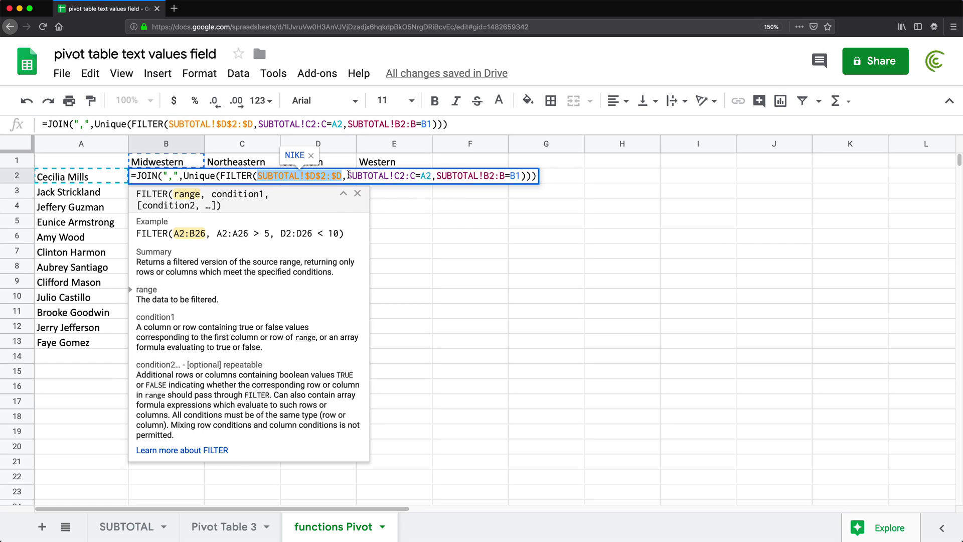
drag(348, 176, 415, 176)
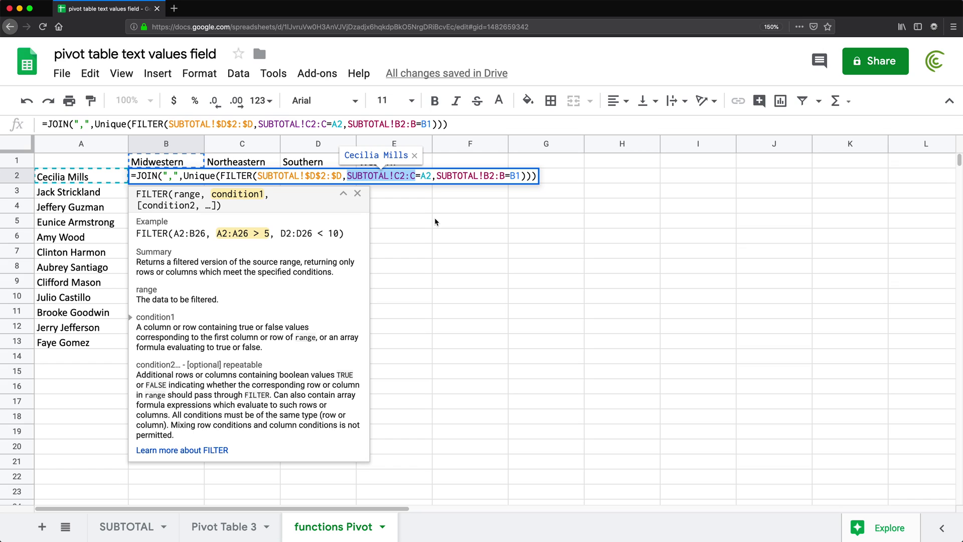
key(F4)
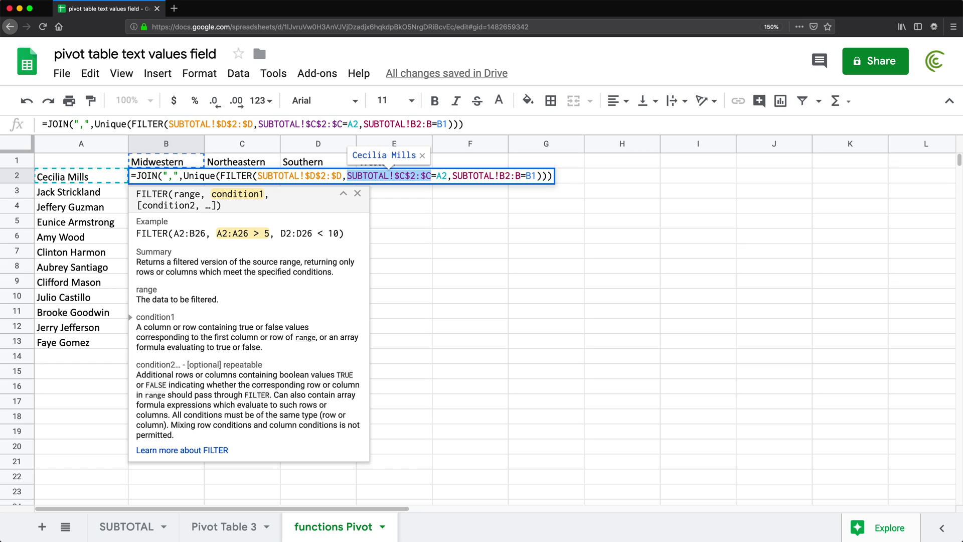
click(458, 175)
drag(452, 176, 520, 177)
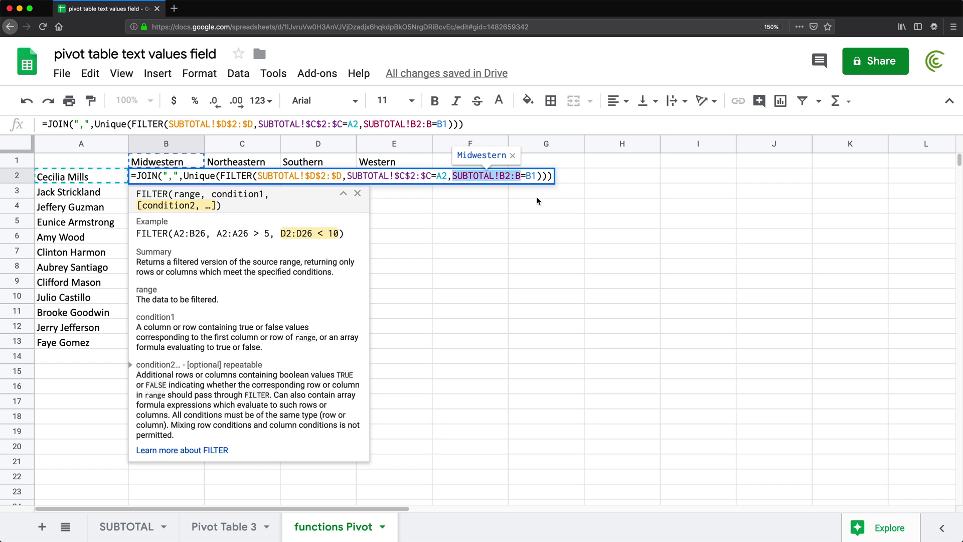
key(F4)
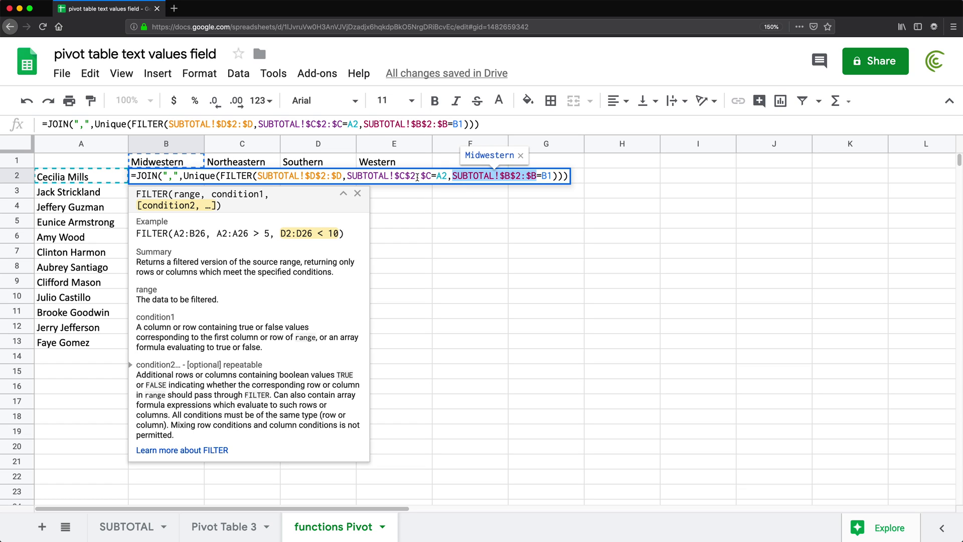
- Lock the criteria references in the B2 formula as $A2 for the sales rep and B$1 for the region
click(441, 175)
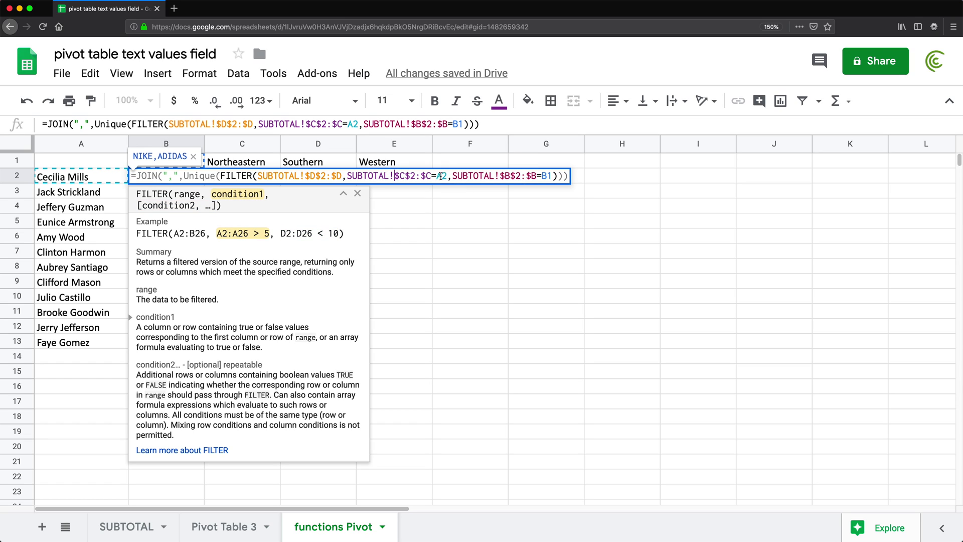
double_click(440, 175)
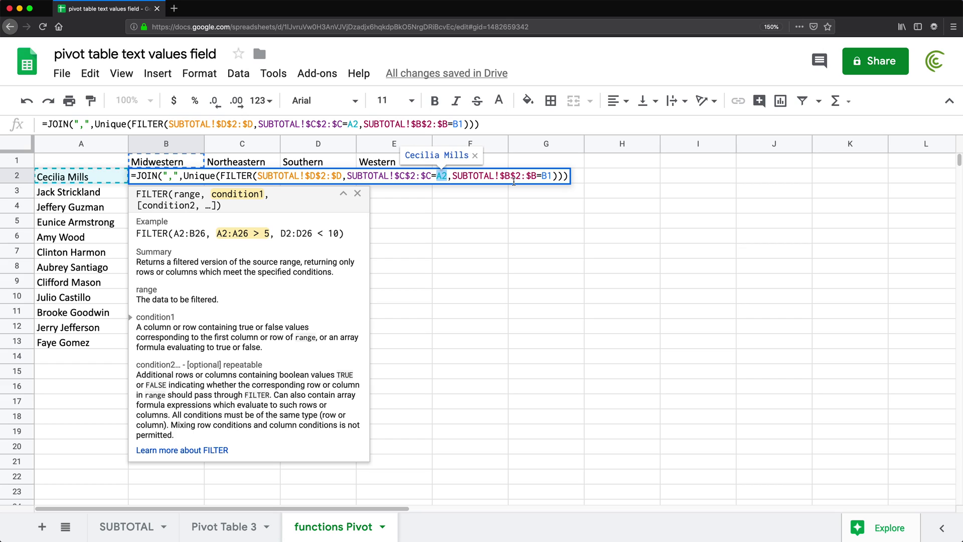
double_click(546, 176)
double_click(441, 175)
click(437, 177)
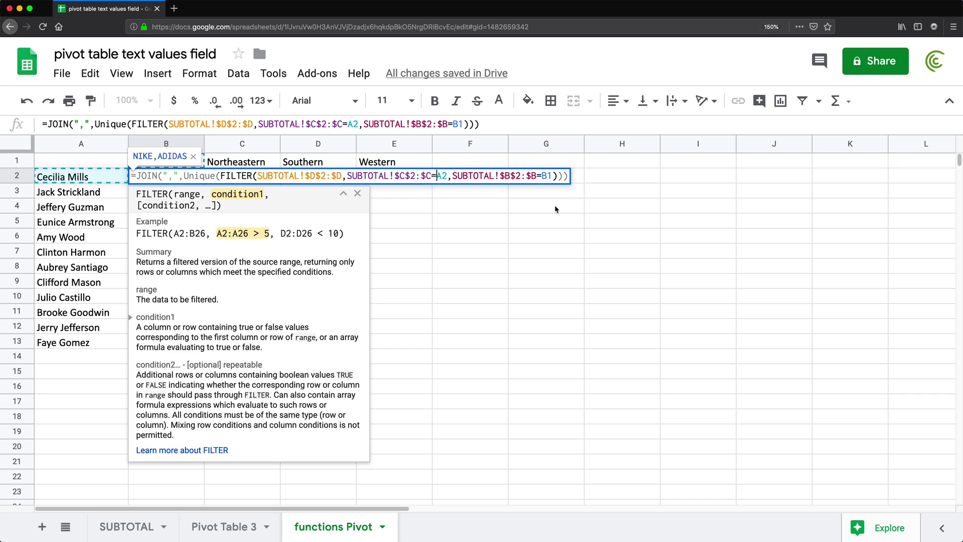
text($)
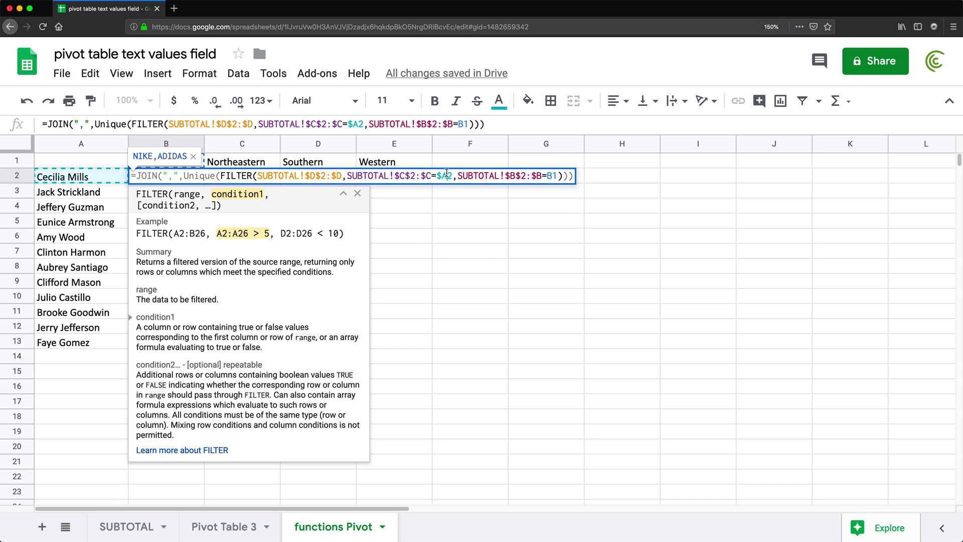
double_click(552, 175)
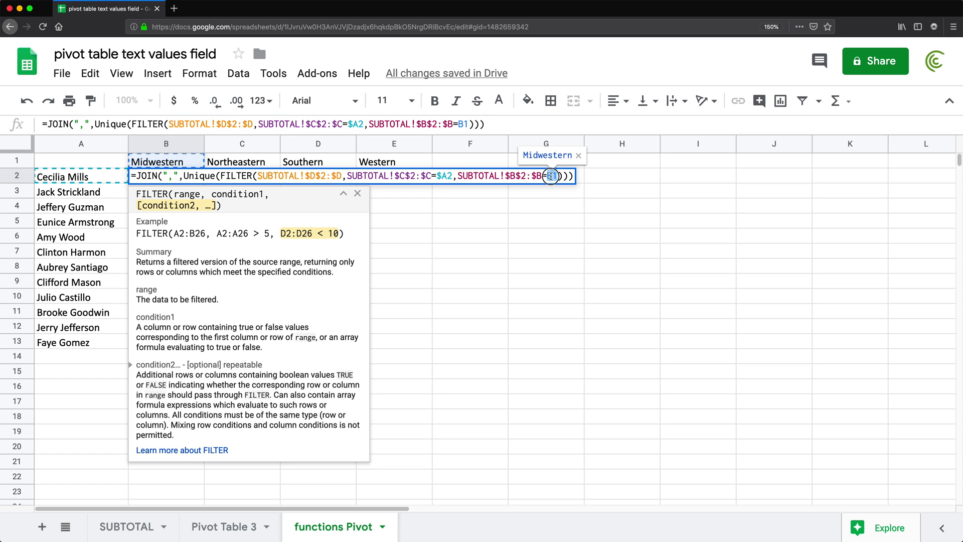
key(Right)
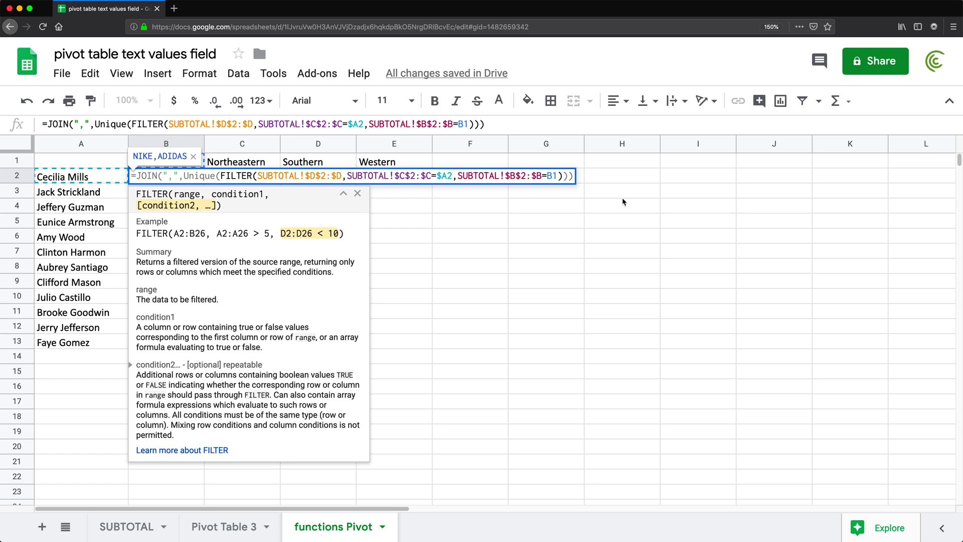
text($)
key(Return)
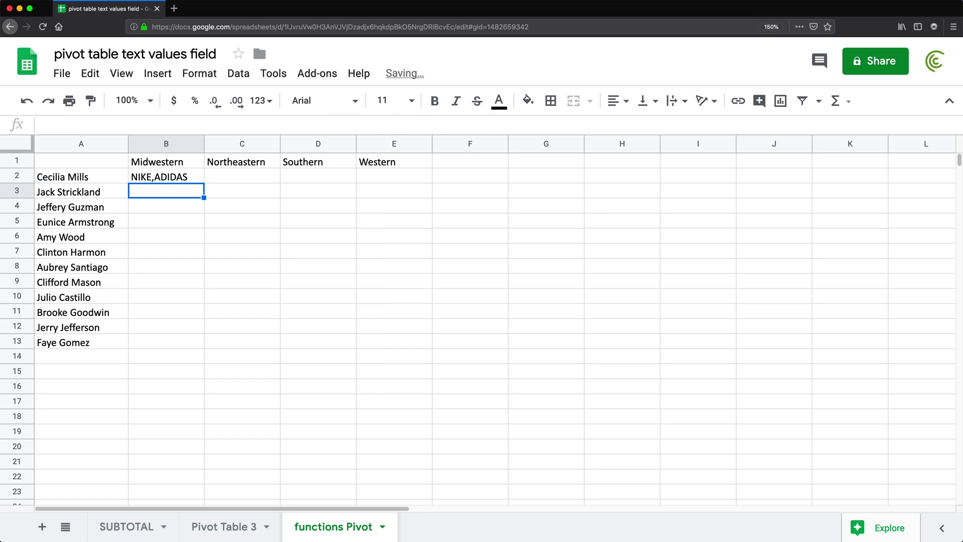
- Fill the B2 formula across B2:E13 and check the error in C2 against the rep in A2 and region in C1
click(174, 182)
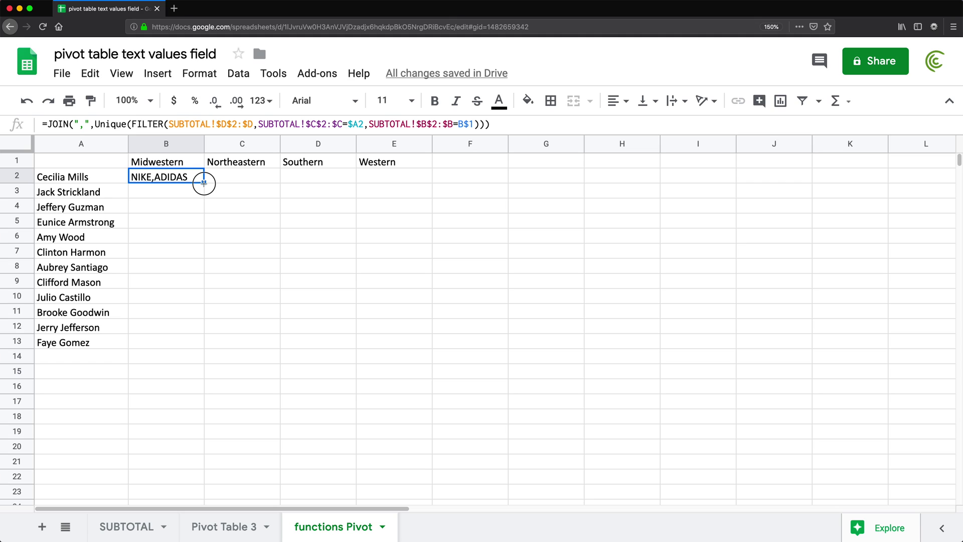
drag(204, 183, 407, 344)
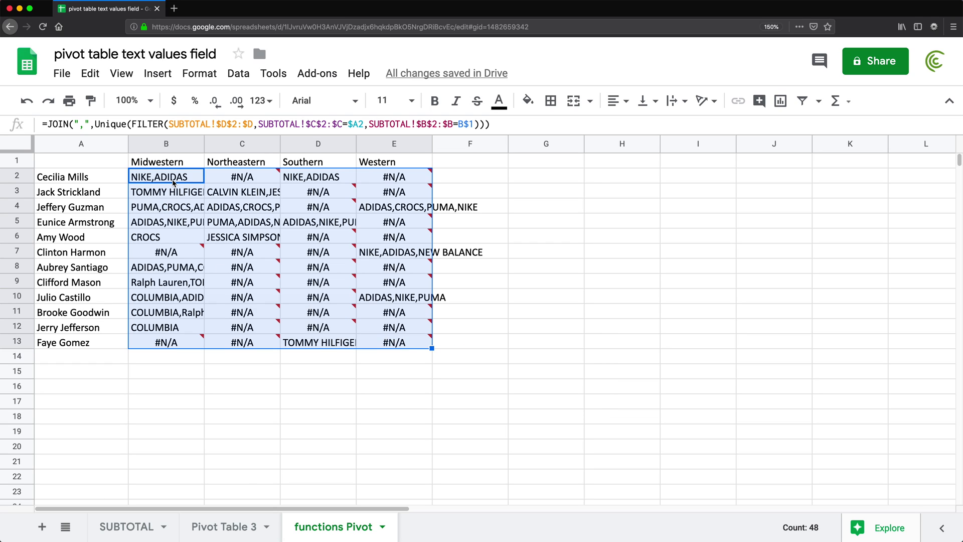
click(250, 180)
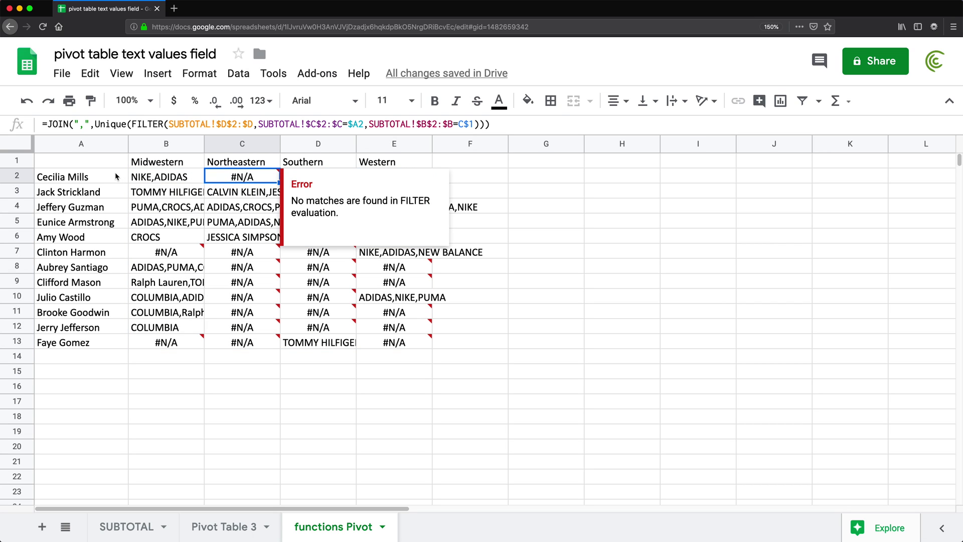
click(97, 178)
click(245, 165)
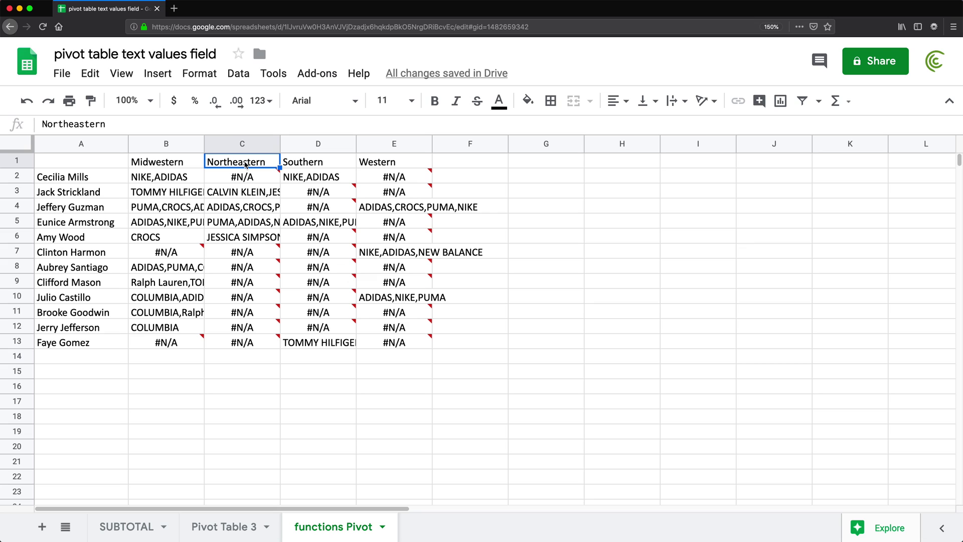
click(243, 181)
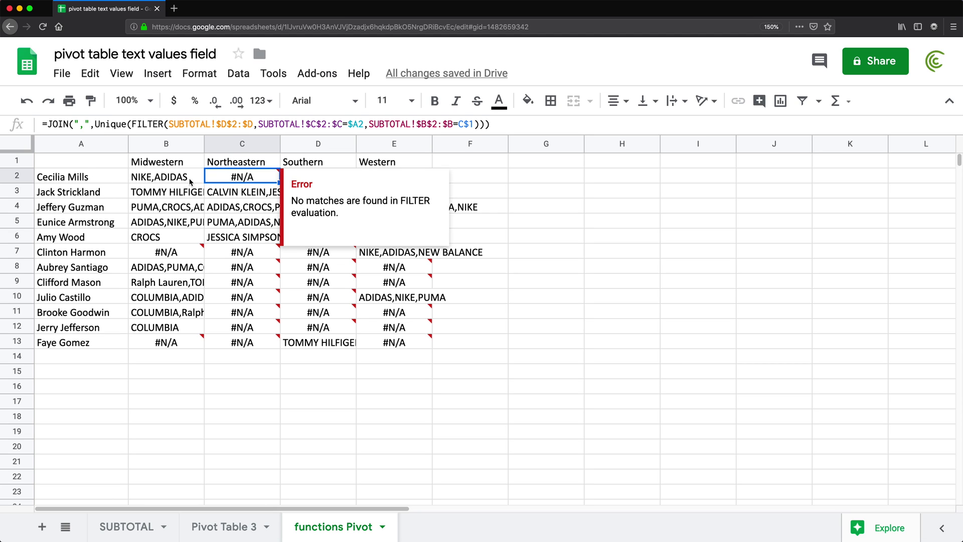
mouse_move(200, 248)
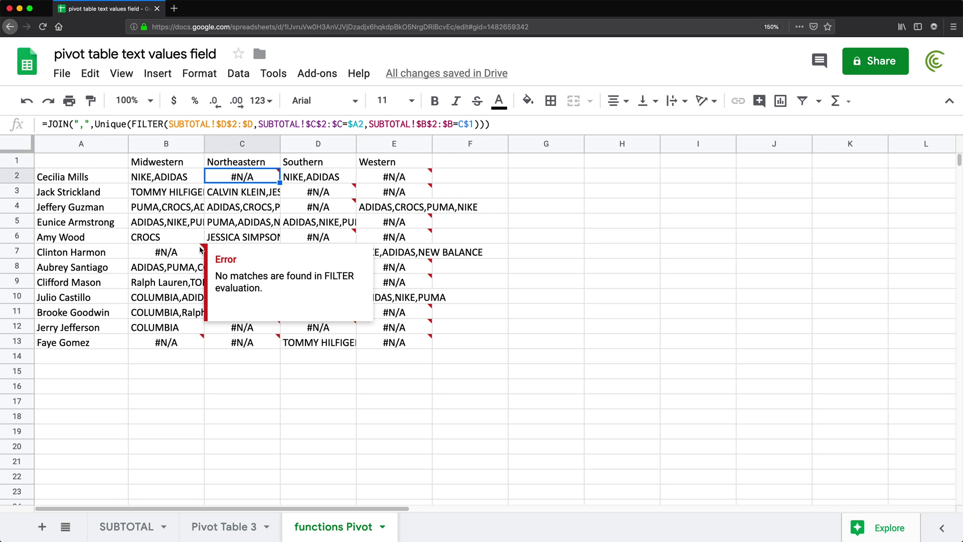
- Widen column C to read its brand lists and compare the Midwestern and Northeastern brands in B6 and C6
click(159, 239)
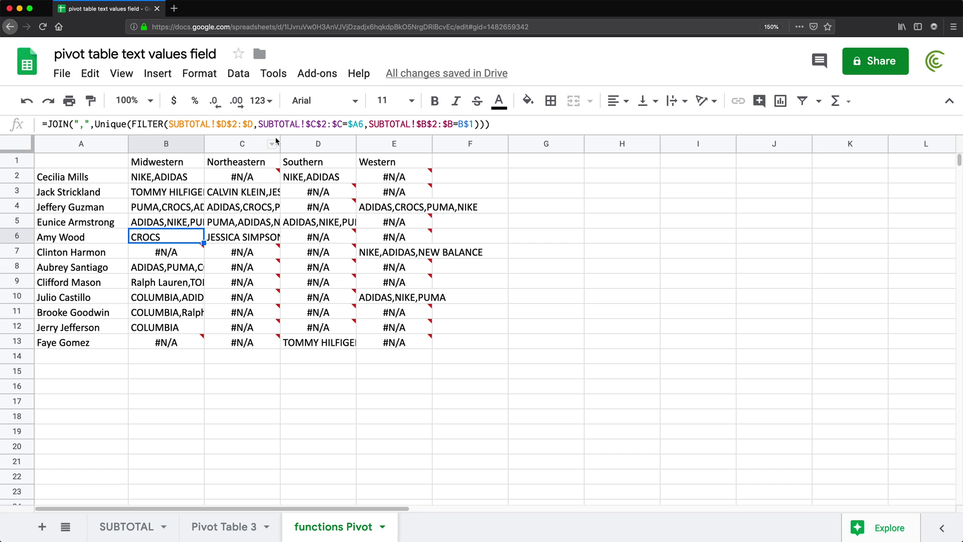
drag(279, 143, 361, 142)
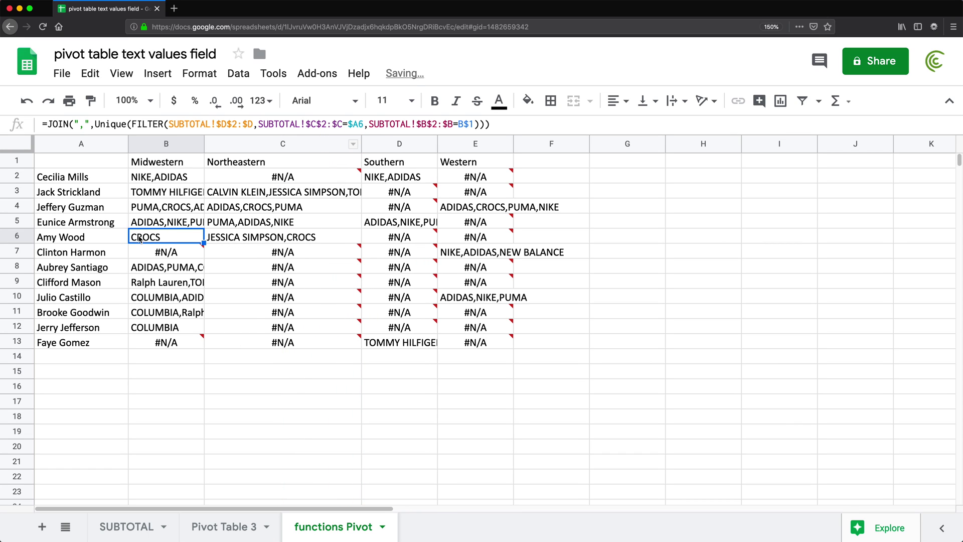
click(296, 239)
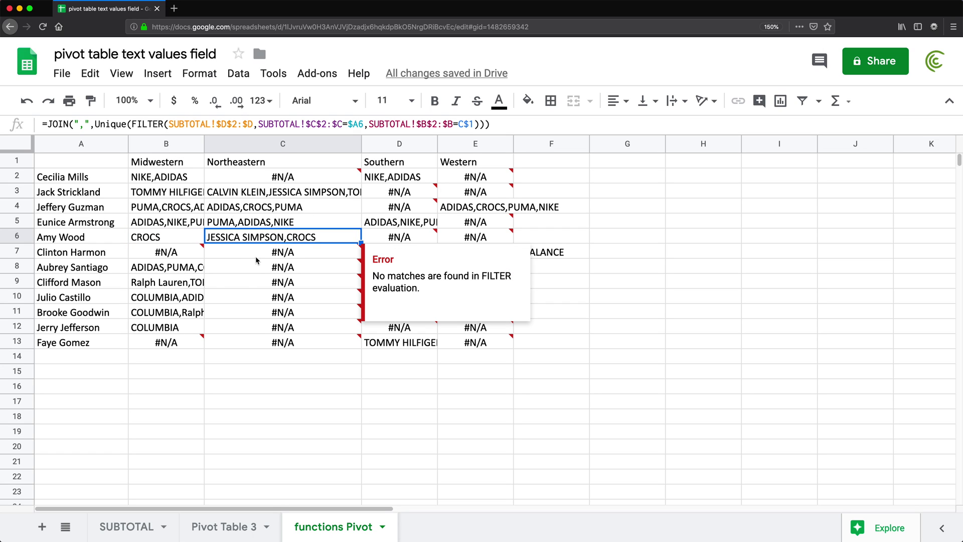
- Wrap the JOIN formula in B2 in IFERROR without a replacement value so unmatched combinations return blank
click(162, 180)
double_click(161, 178)
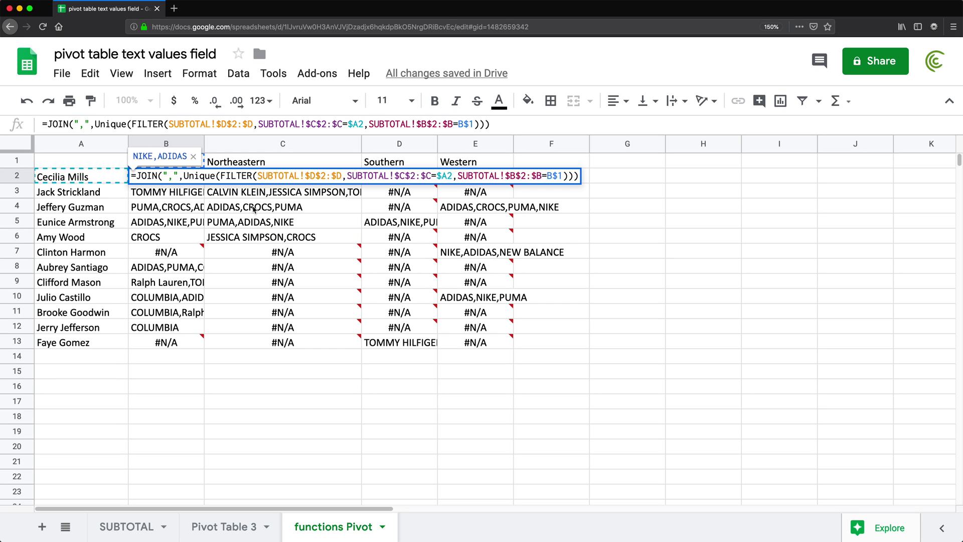
text(IFERR)
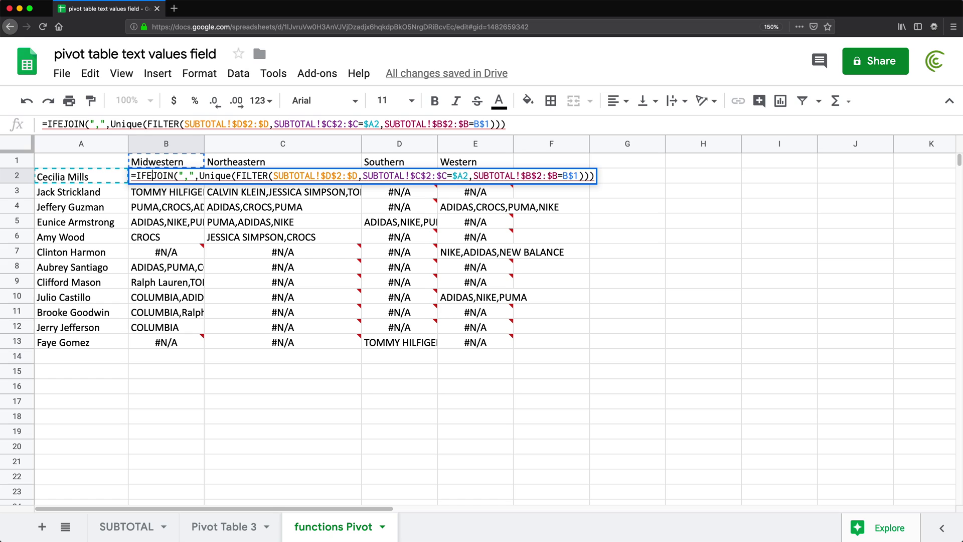
text(OR)
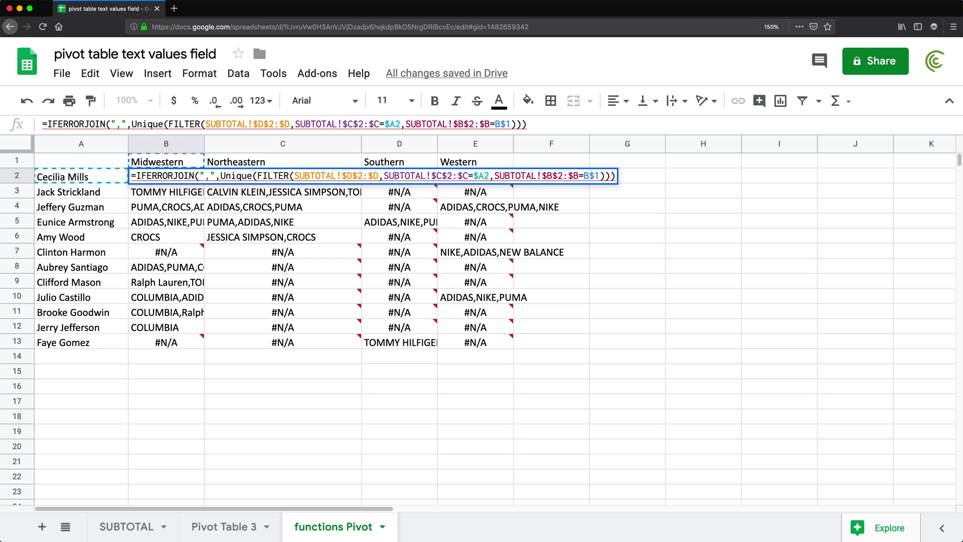
text(()
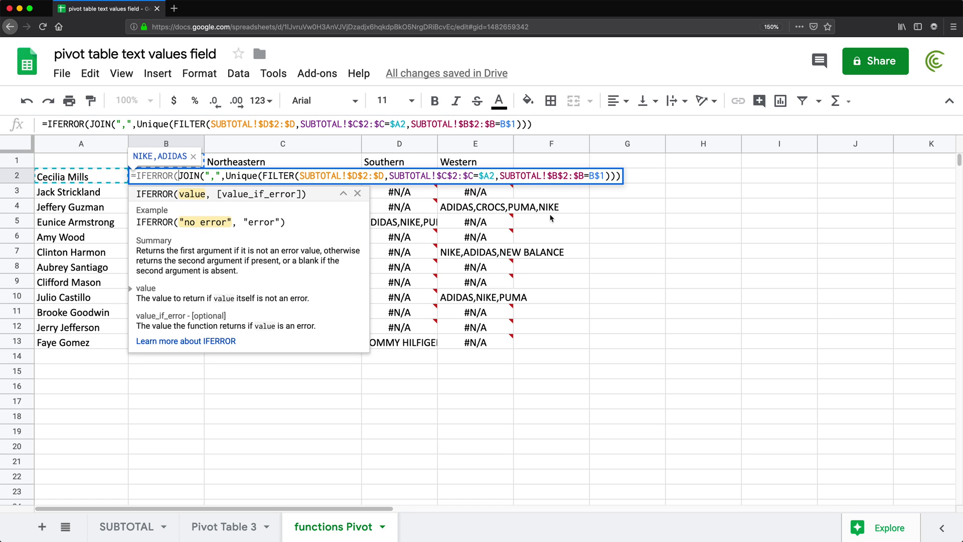
click(617, 175)
text())
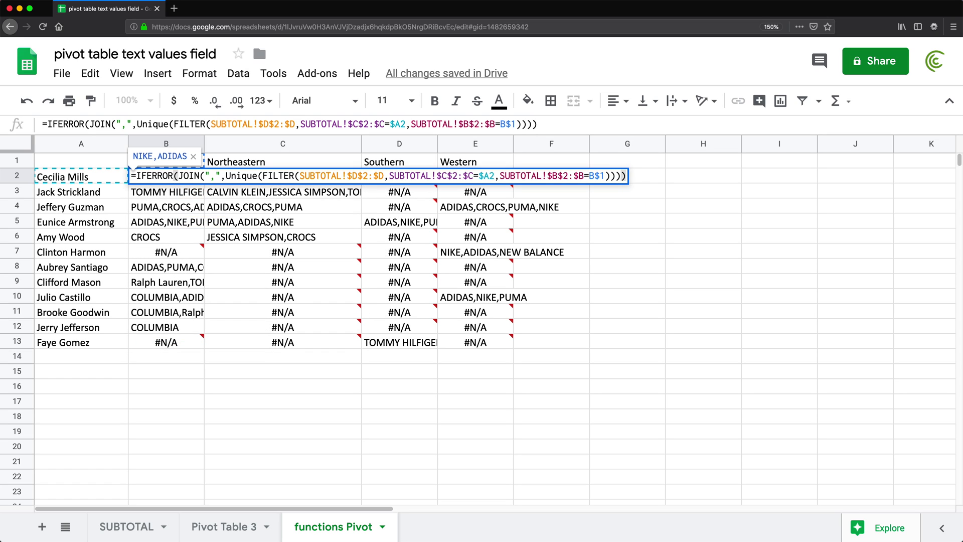
key(Return)
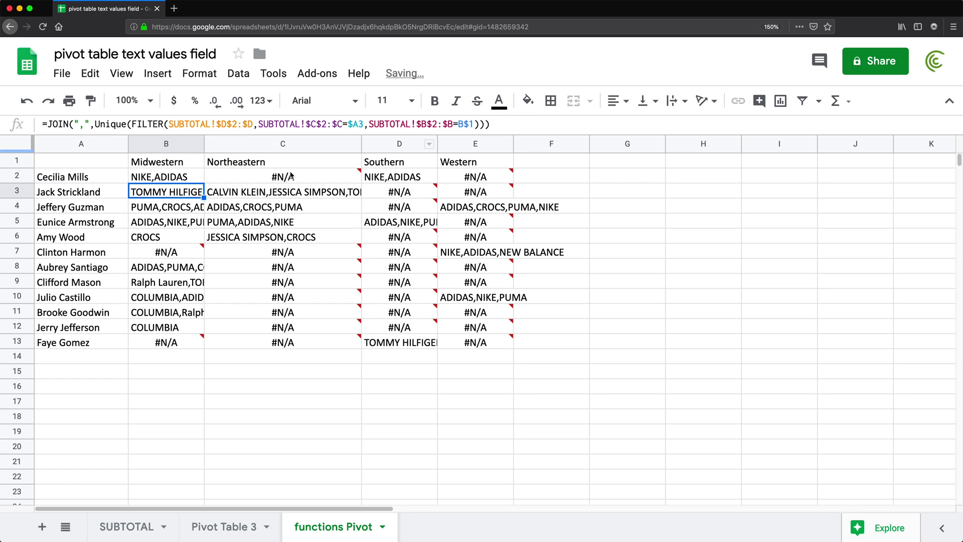
- Fill the IFERROR formula from B2 across all reps and regions through E13
click(180, 181)
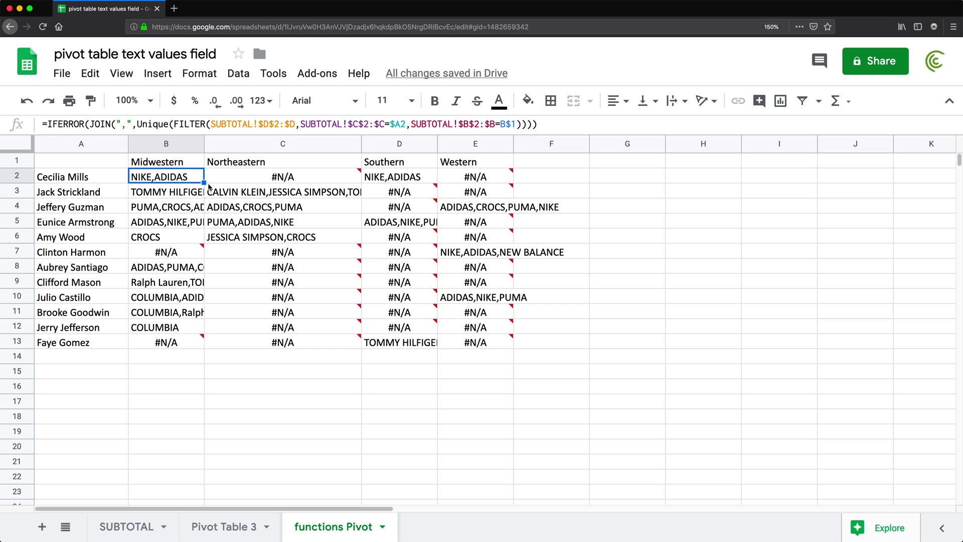
drag(209, 187, 135, 168)
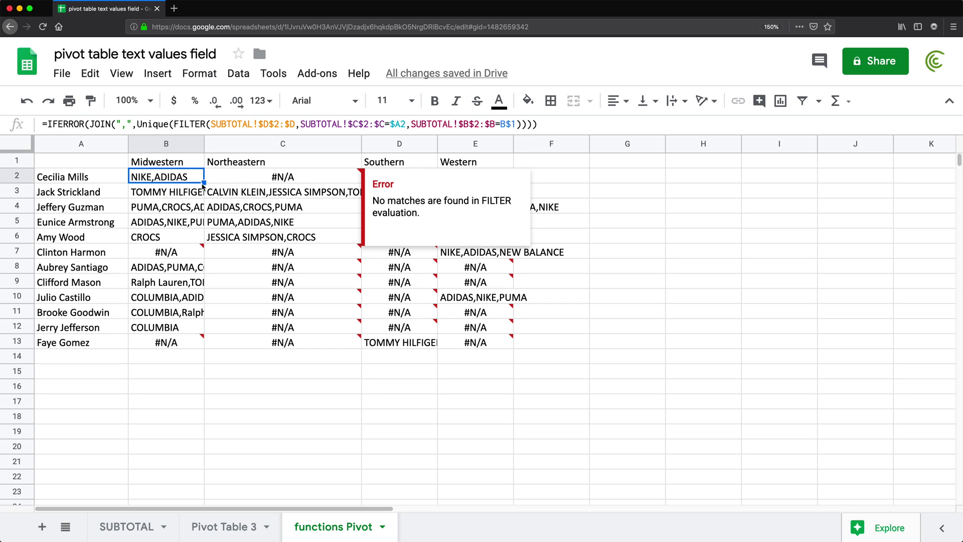
click(200, 189)
click(200, 181)
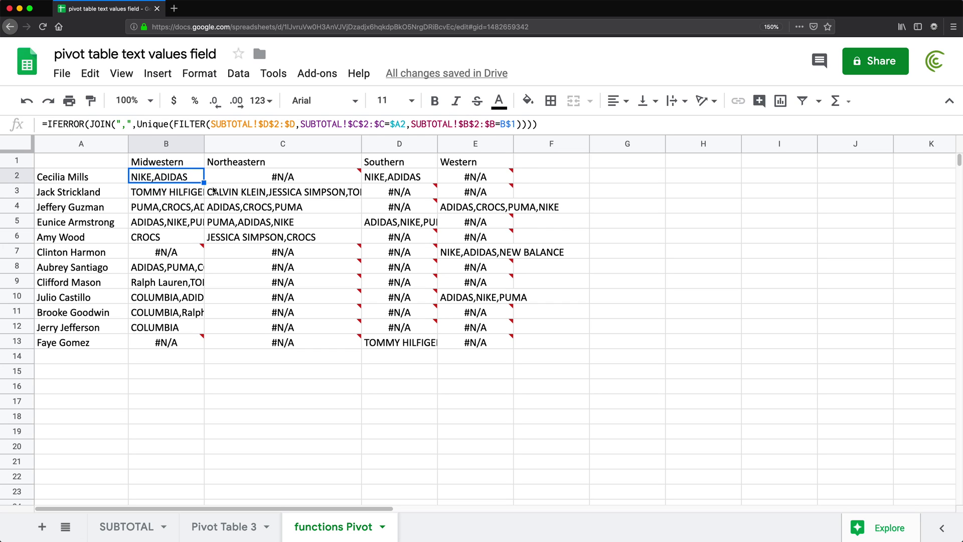
drag(205, 183, 509, 344)
- Auto-fit the widths of columns B through E to their brand lists and clear the column selection
drag(198, 143, 442, 147)
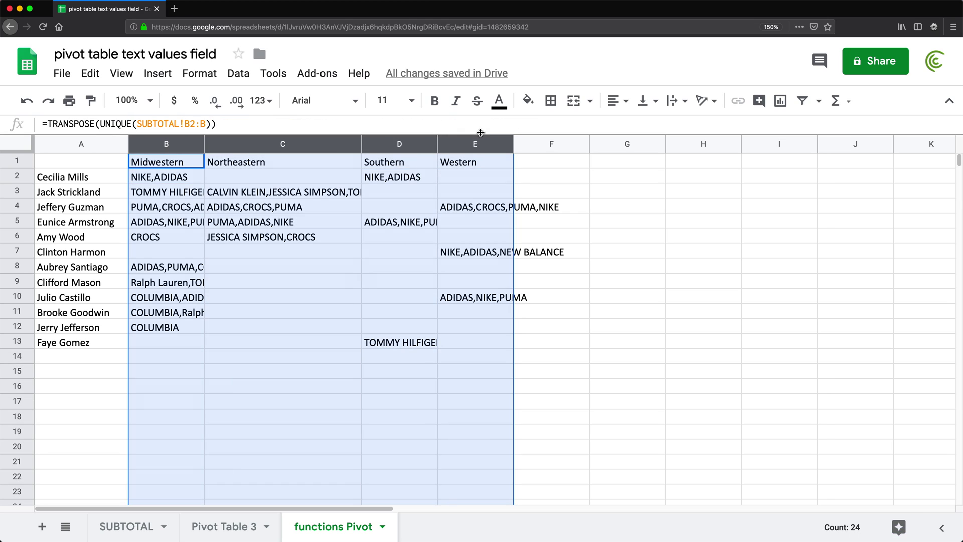
double_click(435, 144)
click(96, 161)
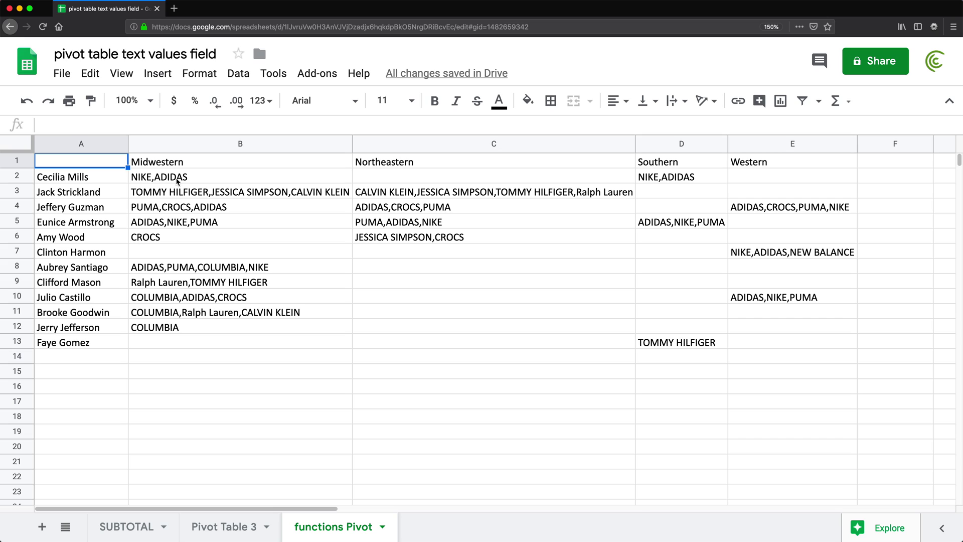
- Apply all borders to the brand list cells B2:E14 and clear the selection
drag(157, 182, 775, 357)
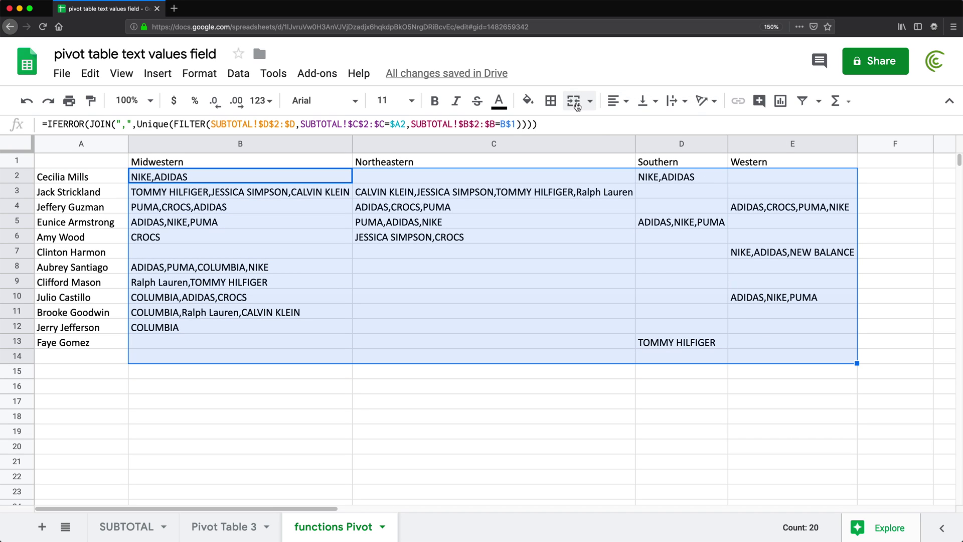
click(549, 102)
click(558, 131)
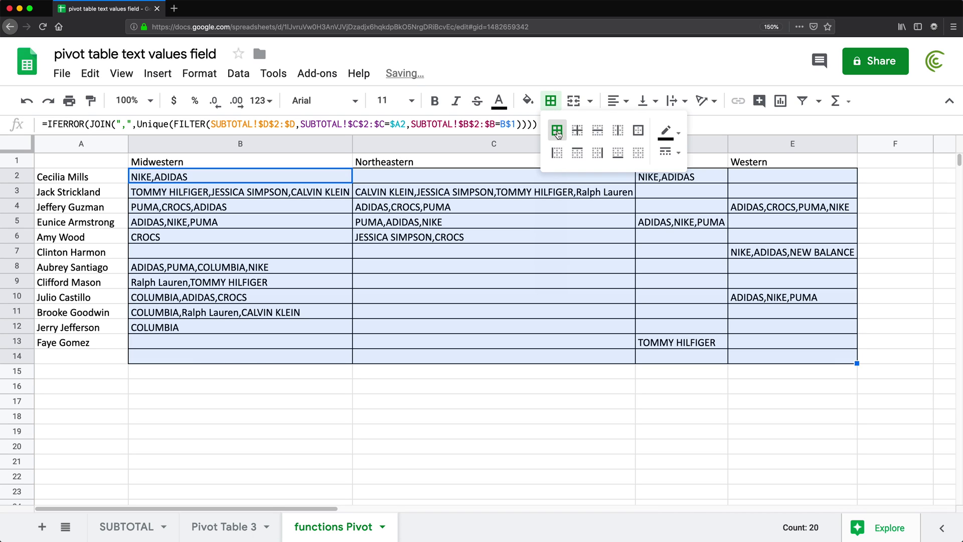
click(209, 378)
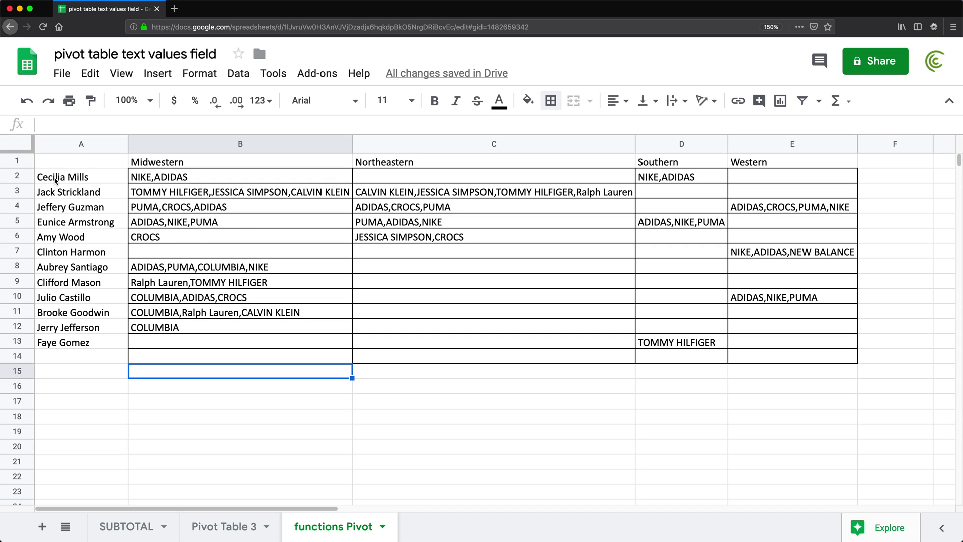
- Sort the unique rep names by wrapping the UNIQUE formula in A2 in SORT, and select the rep list A2:A13
drag(56, 180, 75, 344)
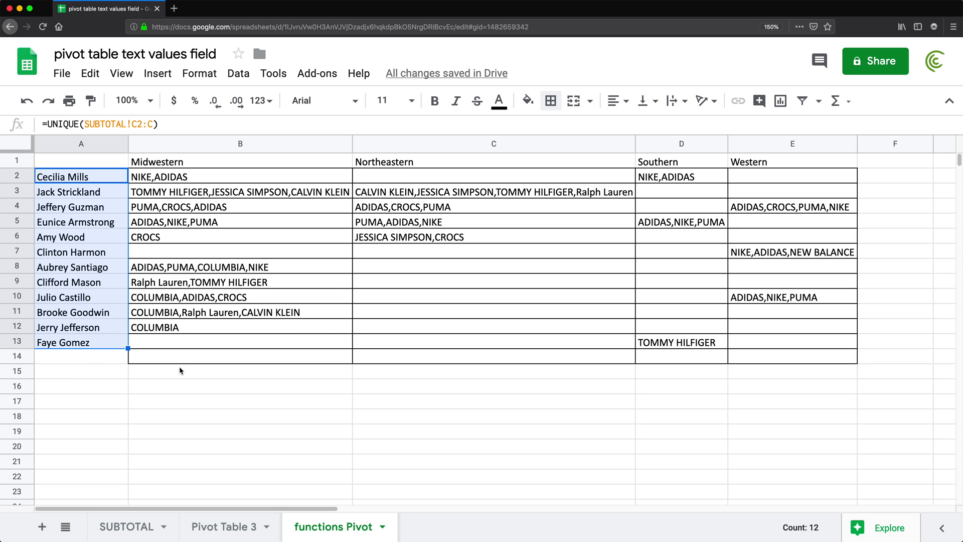
click(62, 179)
double_click(61, 178)
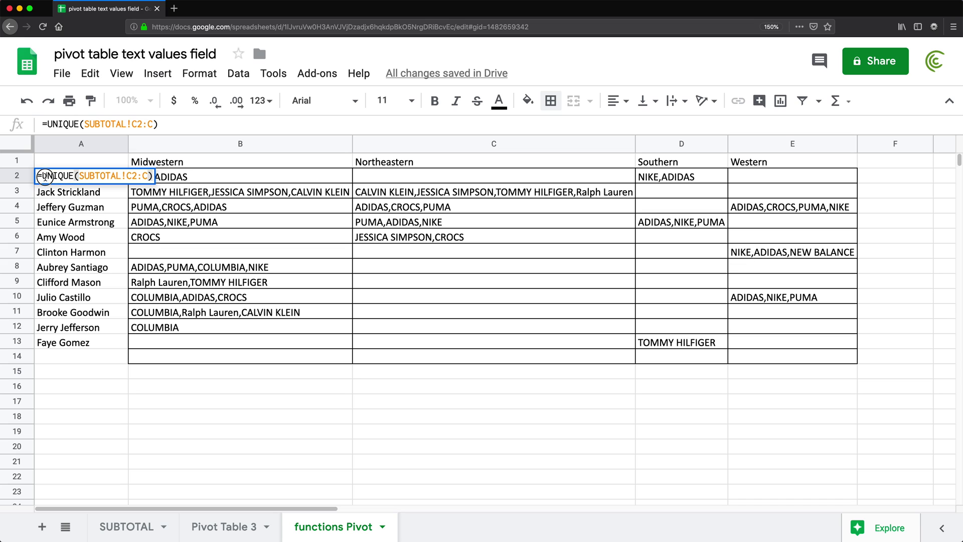
click(42, 175)
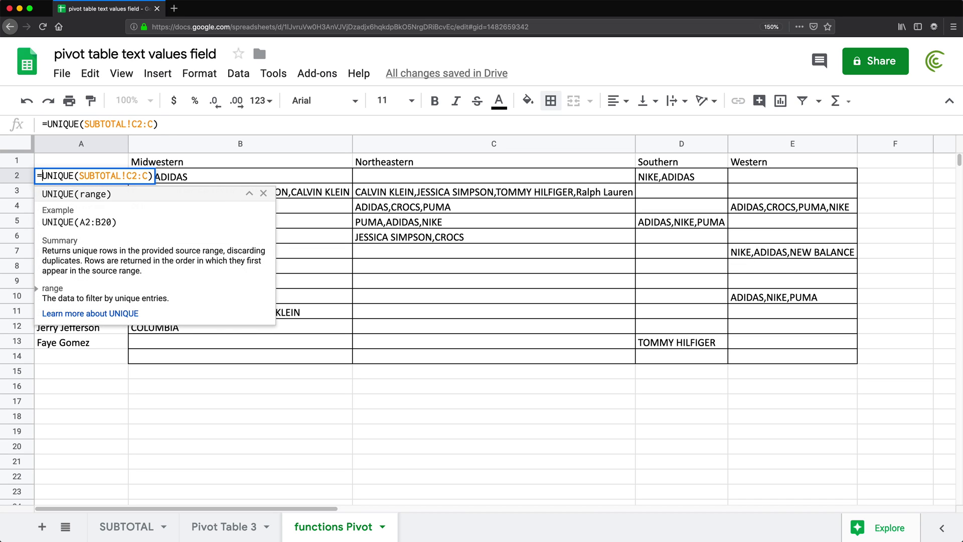
text(SORT()
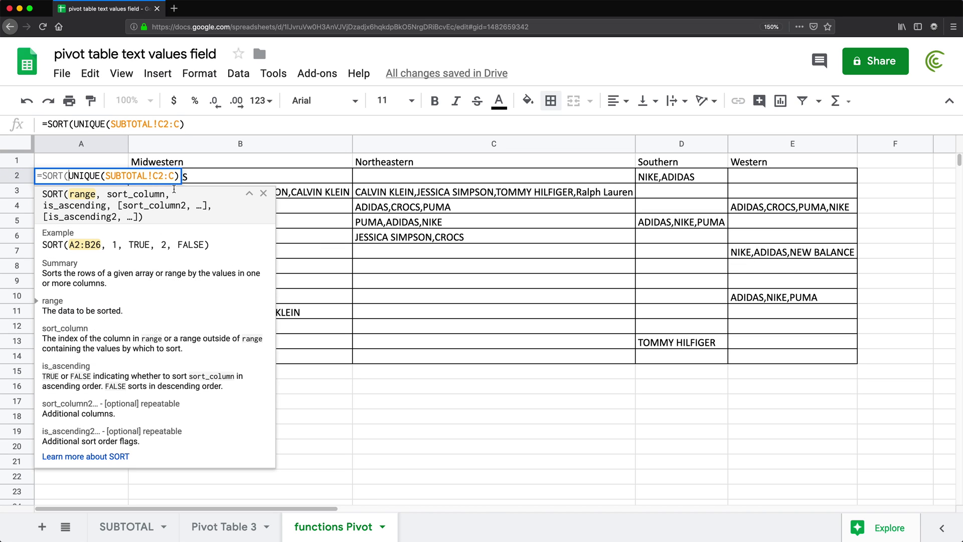
key(End)
text())
key(Return)
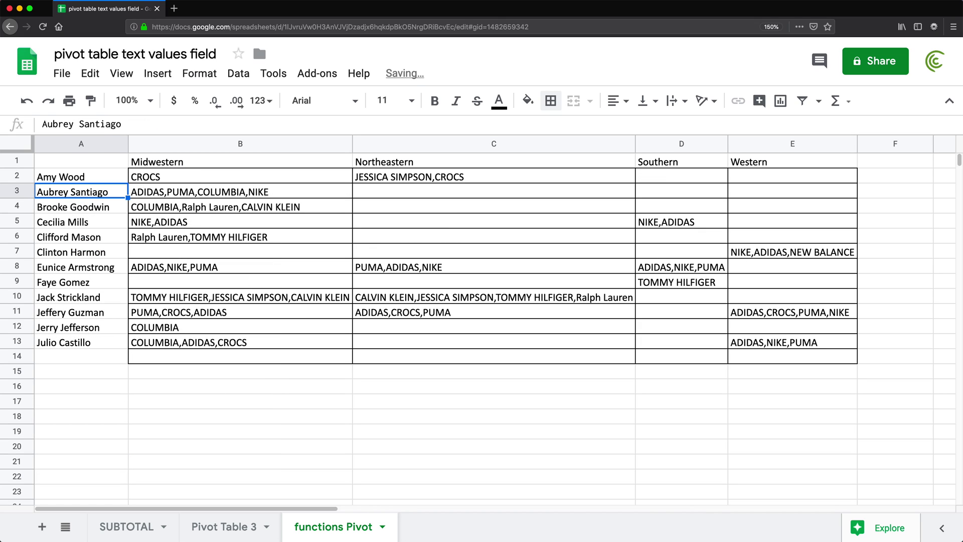
drag(88, 174, 91, 344)
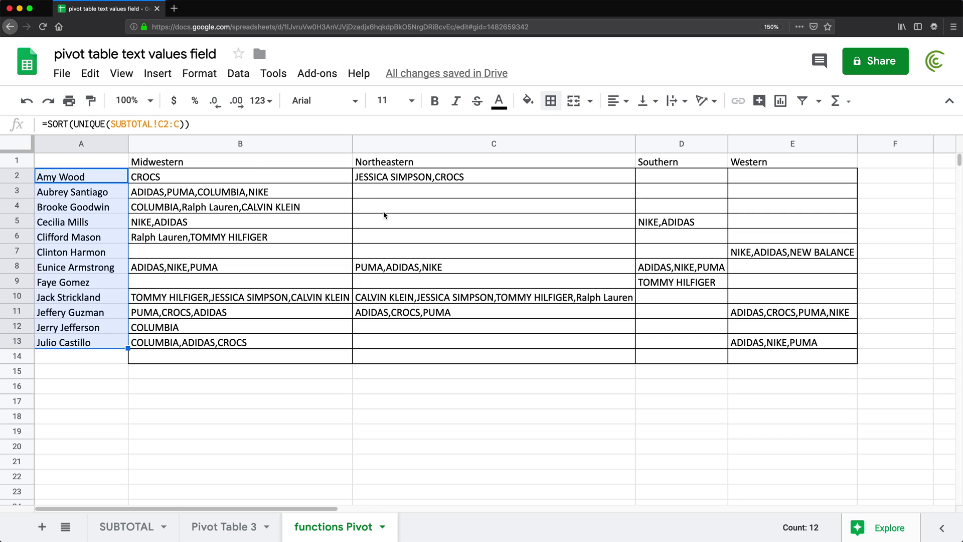
- Select the region headers B1:E1 and open the TRANSPOSE formula in B1 for editing
drag(252, 165, 736, 162)
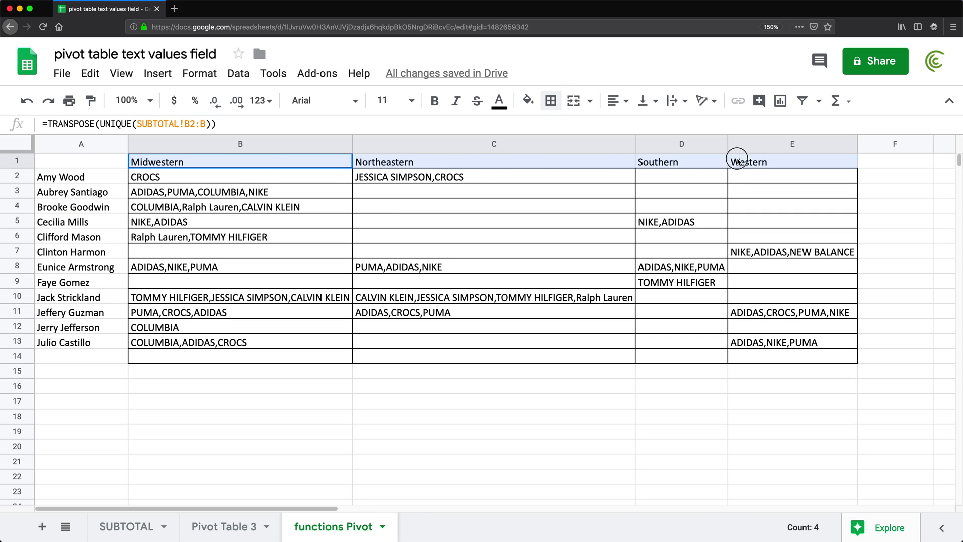
double_click(160, 164)
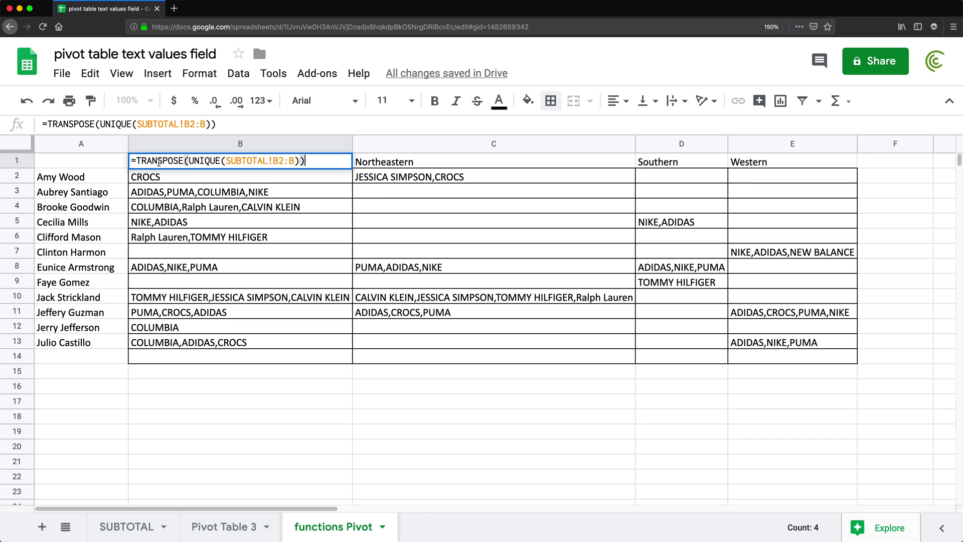
click(136, 160)
text(SORT)
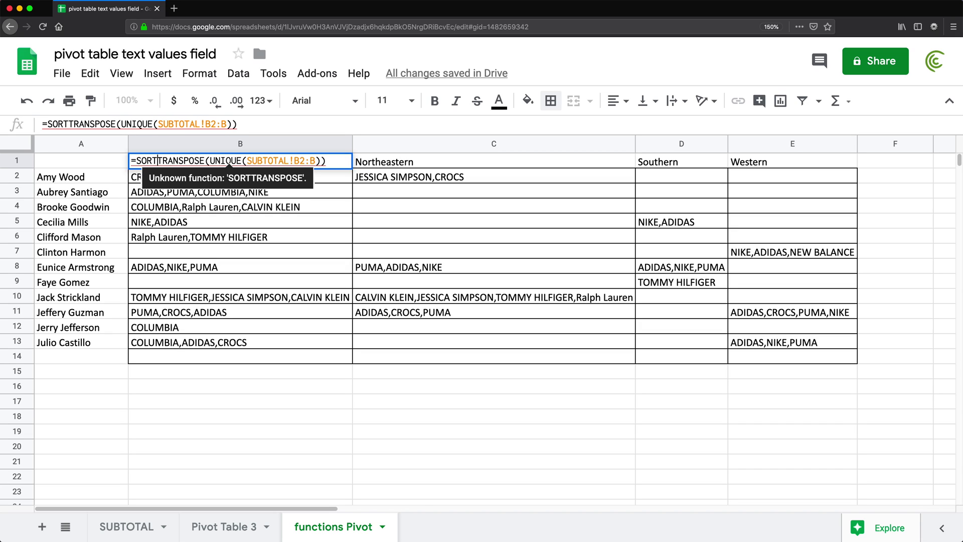
key(BackSpace)
key(BackSpace)
key(BackSpace)
key(BackSpace)
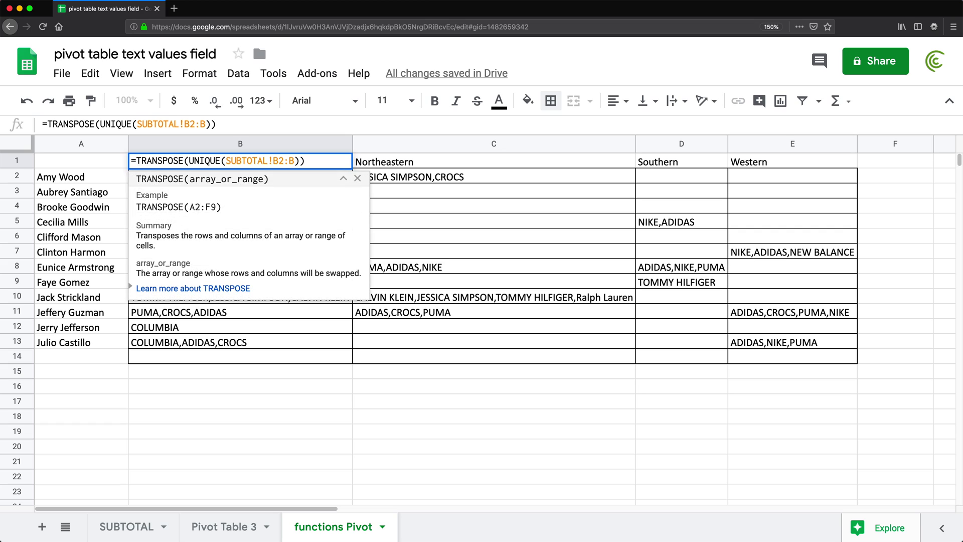
- Nest SORT around UNIQUE in the region header formula in B1, making it =TRANSPOSE(SORT(UNIQUE(SUBTOTAL!B2:B)))
drag(131, 160, 188, 160)
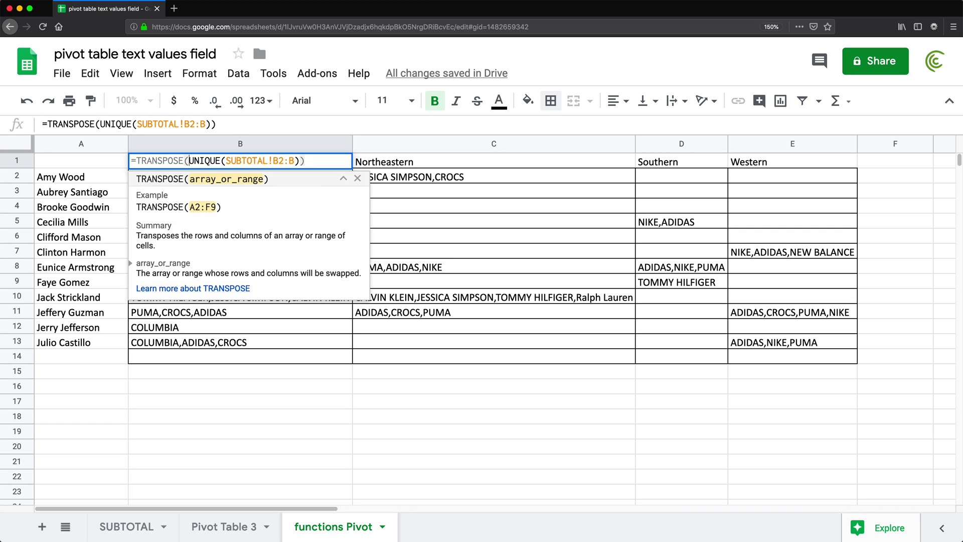
text(SORT()
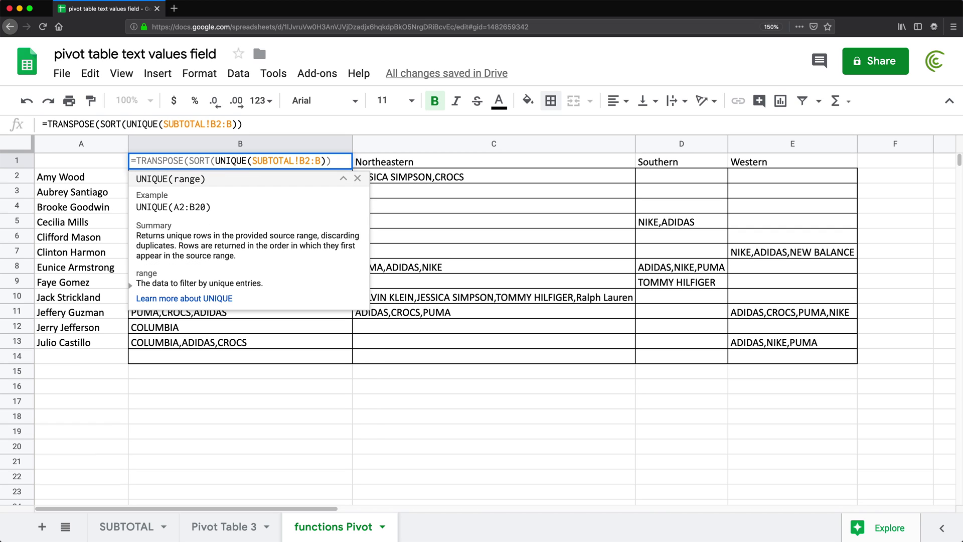
click(291, 160)
key(Right)
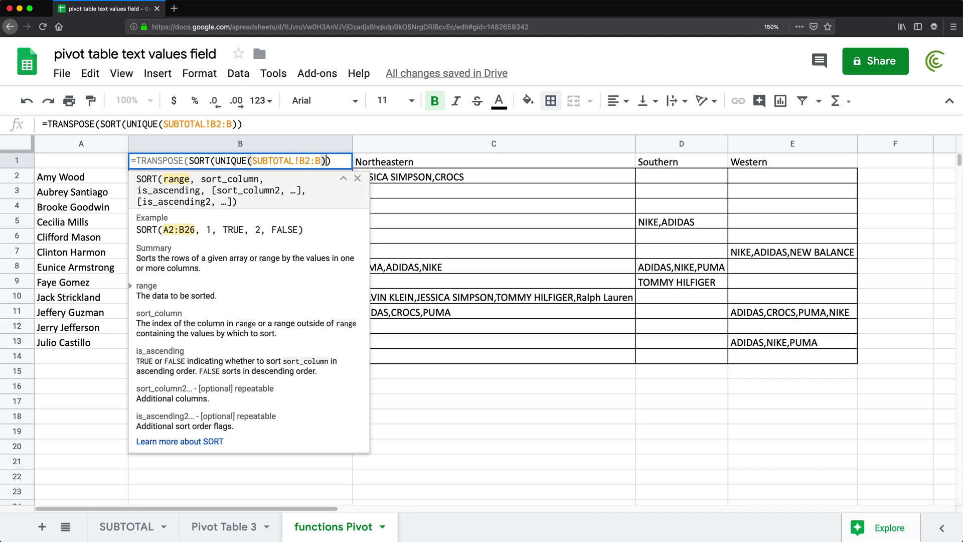
key(Right)
key(Return)
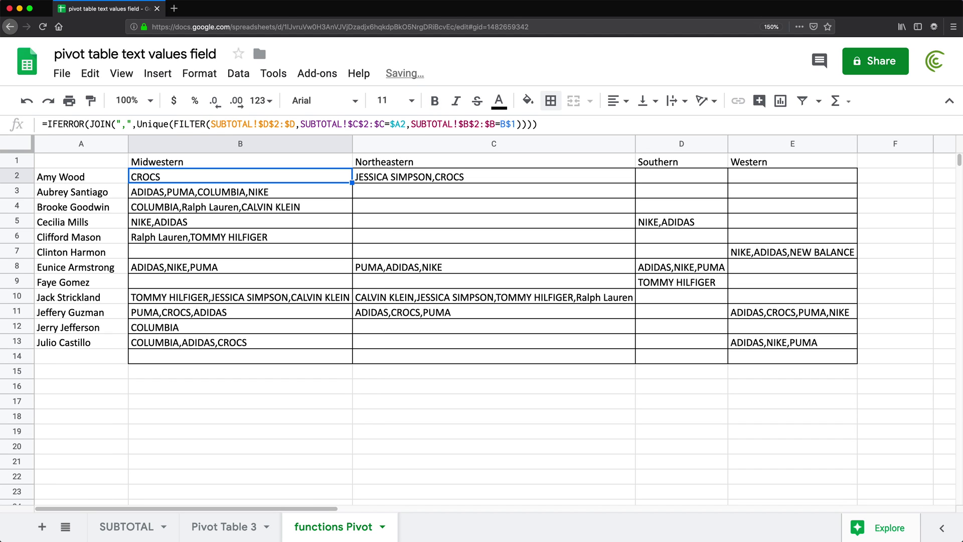
click(156, 160)
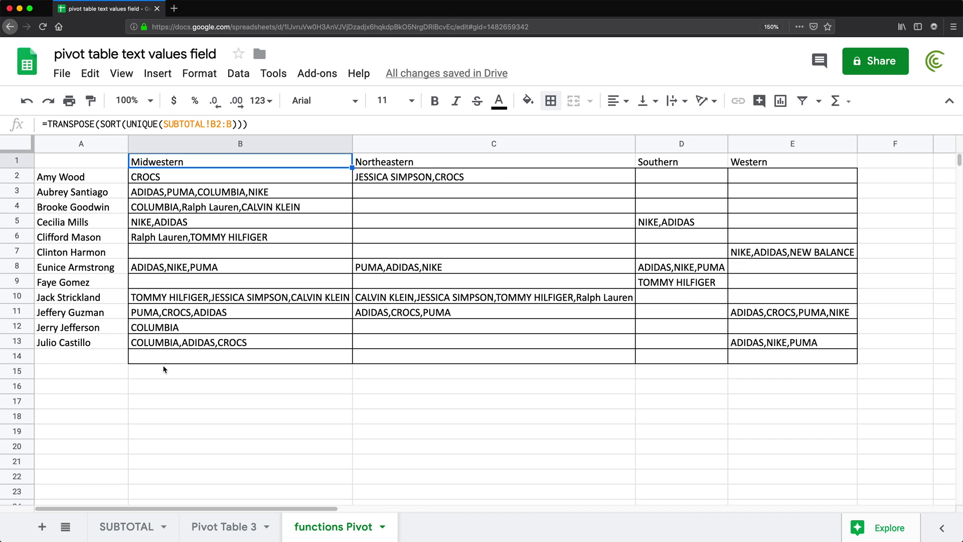
- Remove the extra borders from the empty cells B14:E14 below the last rep and clear the selection
drag(150, 355, 828, 357)
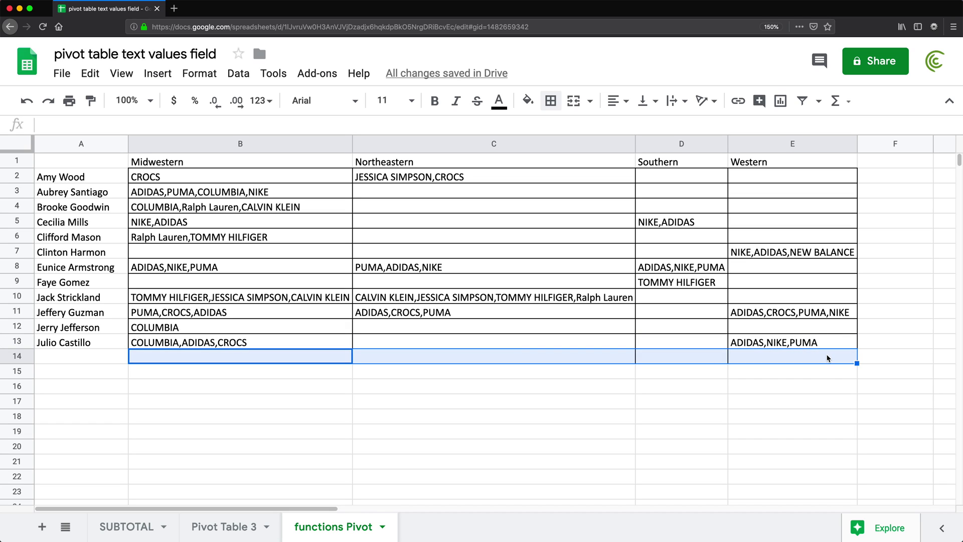
click(692, 492)
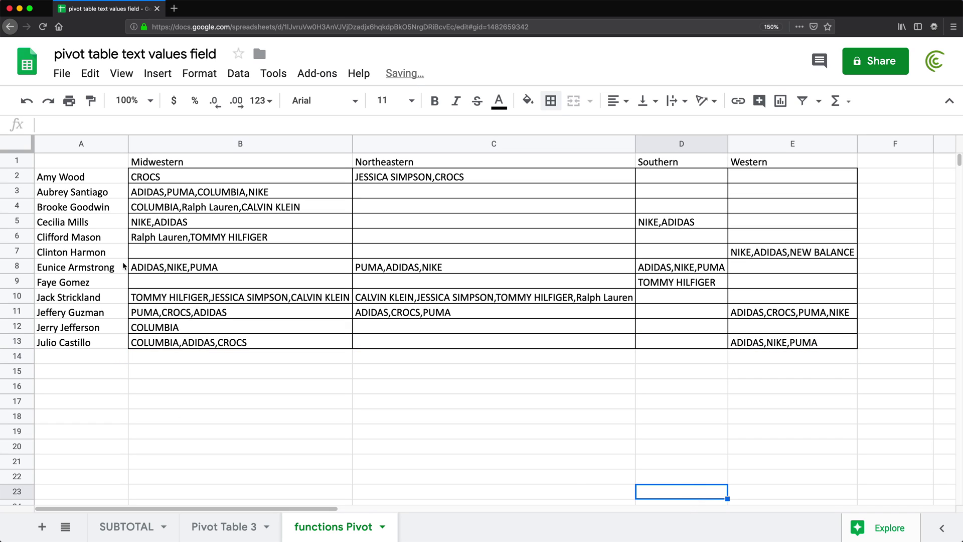